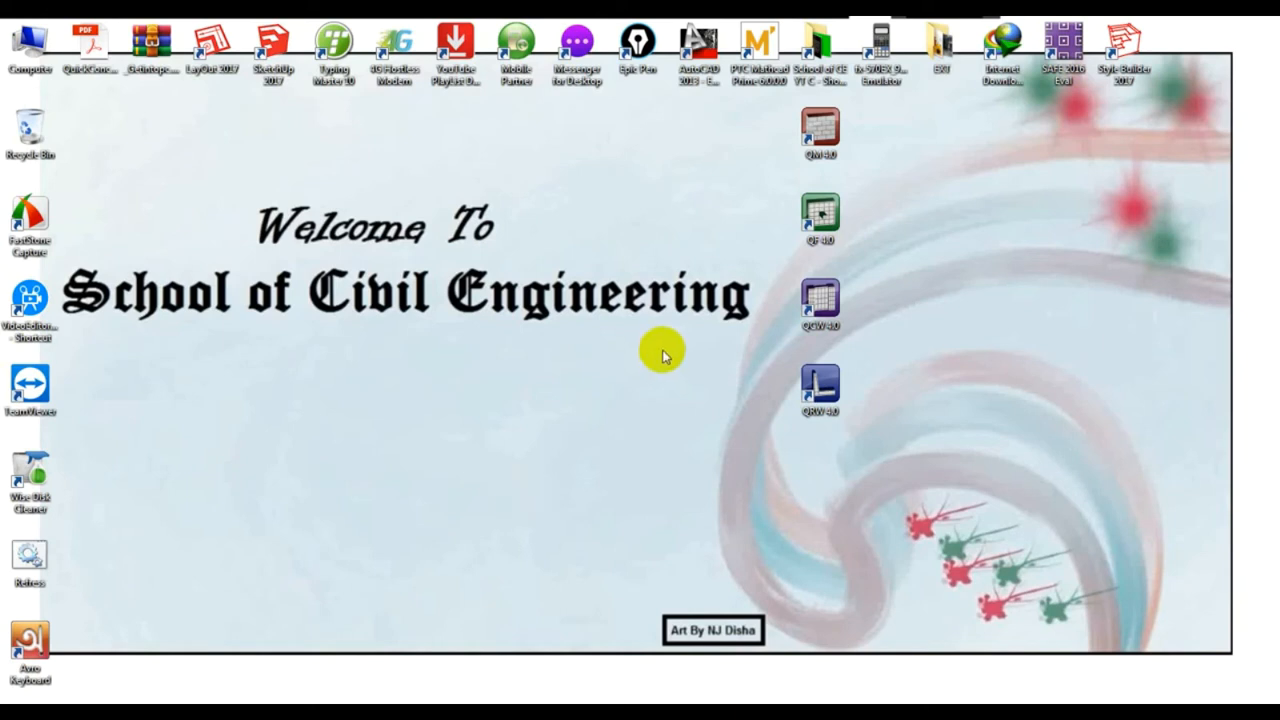
Launch QuickConcreteWall 4.0 from the desktop.
click(818, 300)
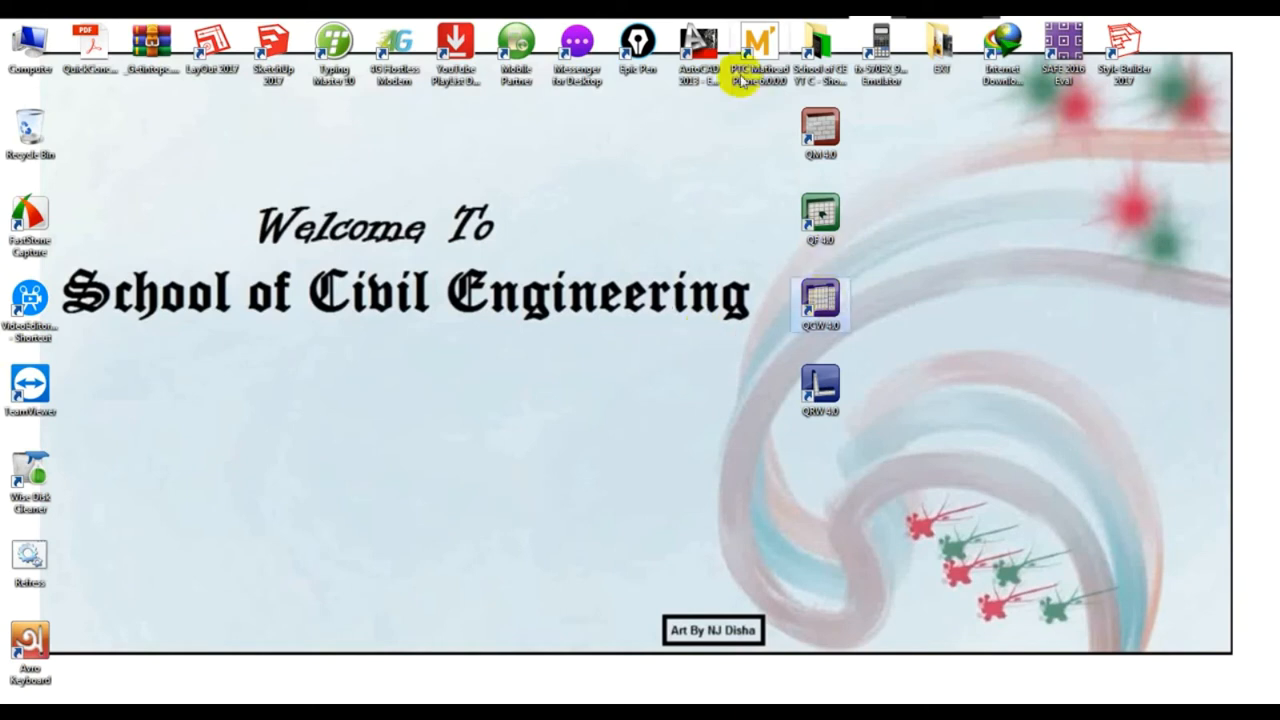
drag(778, 102, 866, 171)
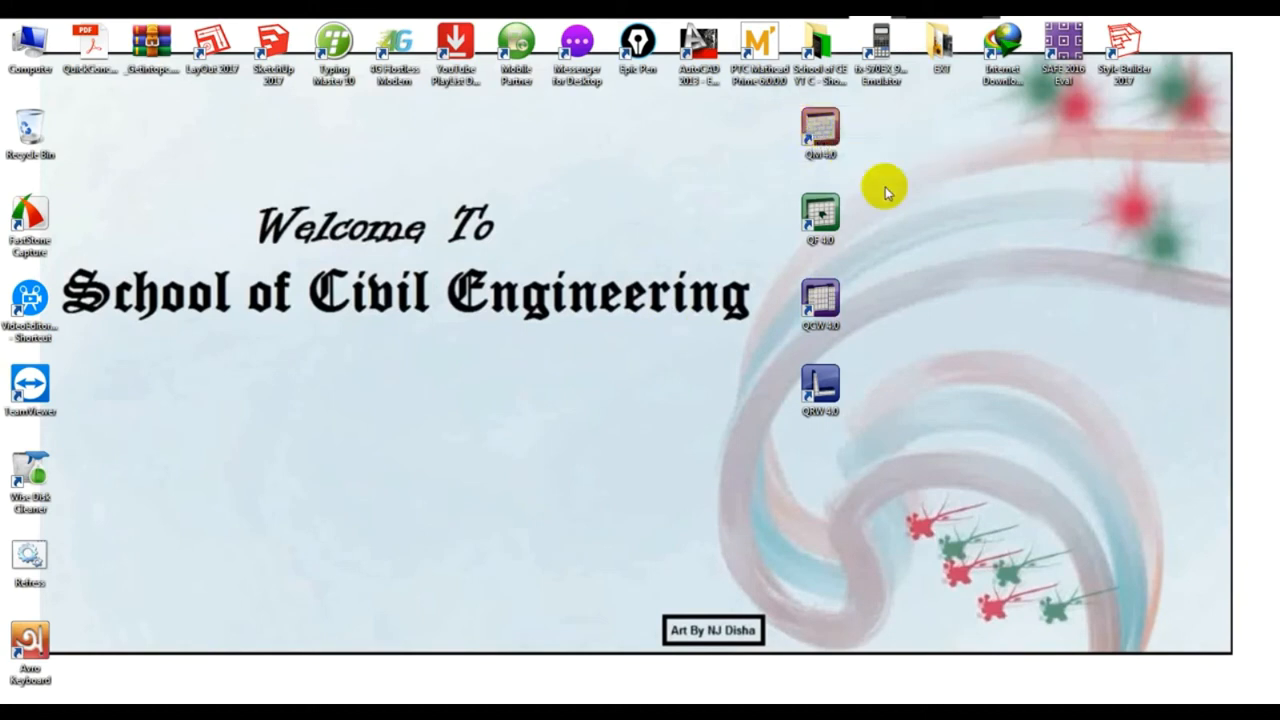
click(822, 300)
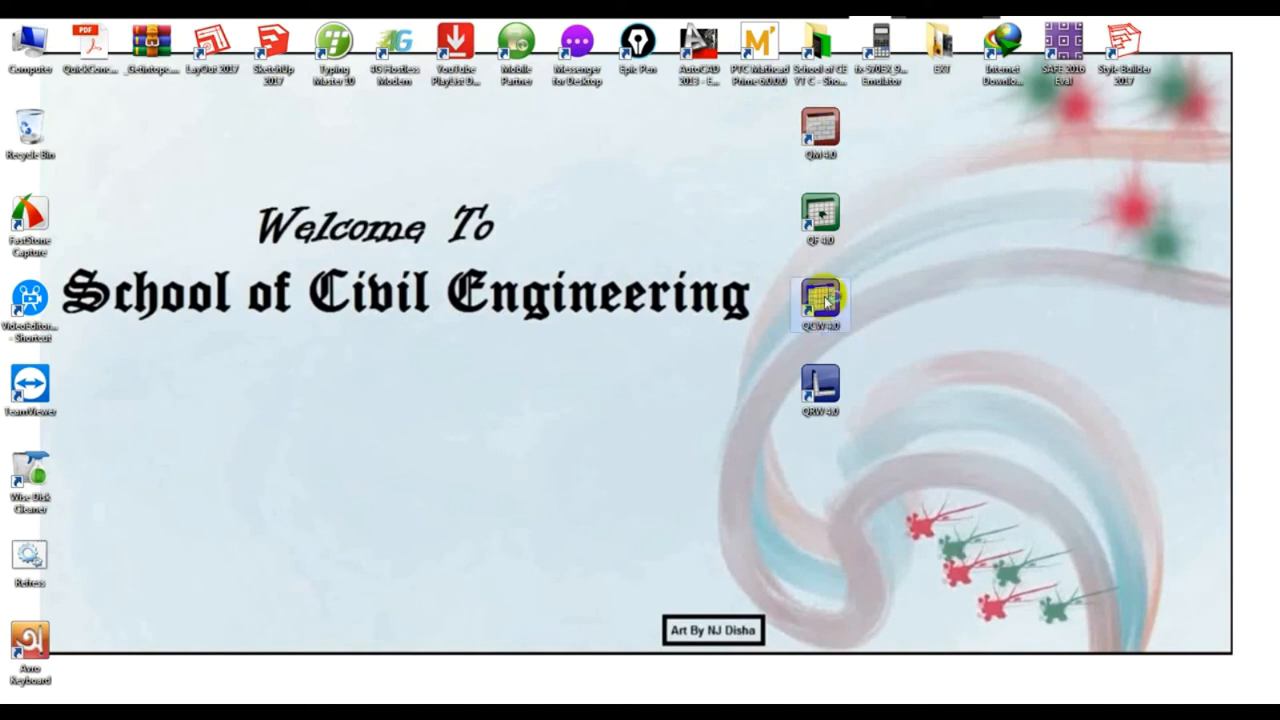
double_click(823, 298)
click(986, 107)
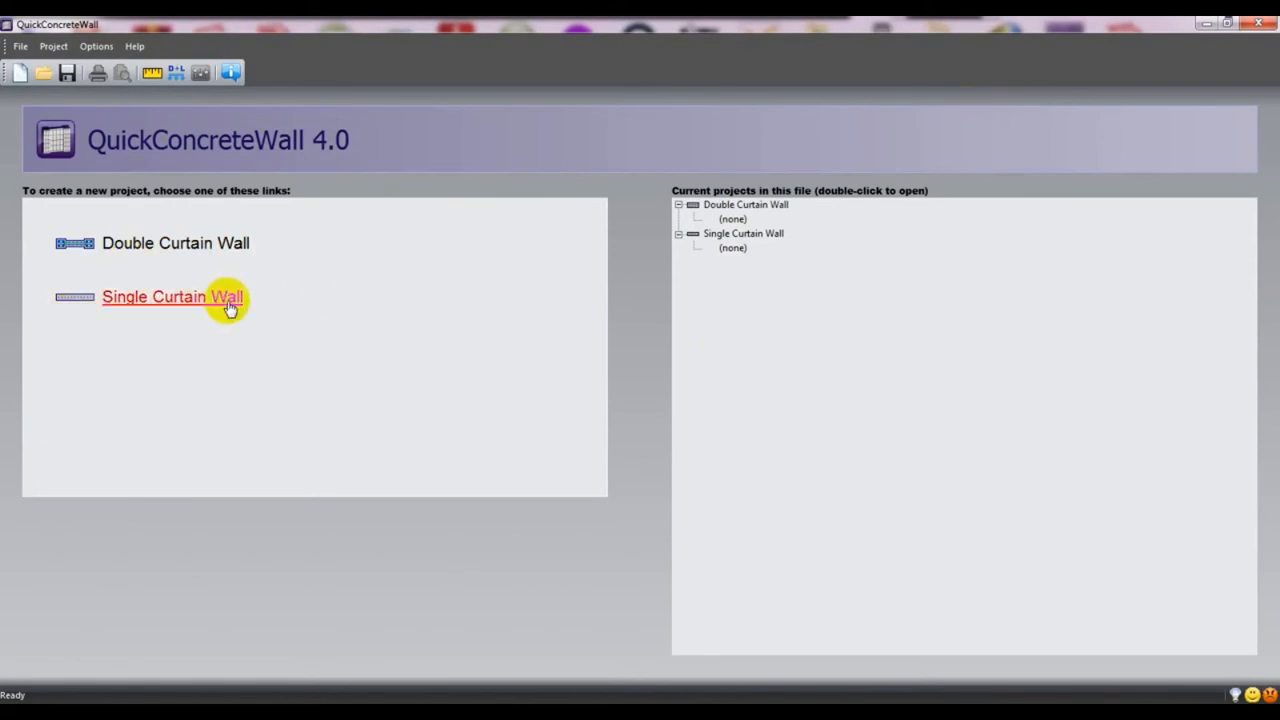
Create a new double curtain wall project named Double Curtain Wall 1.
click(185, 246)
click(608, 331)
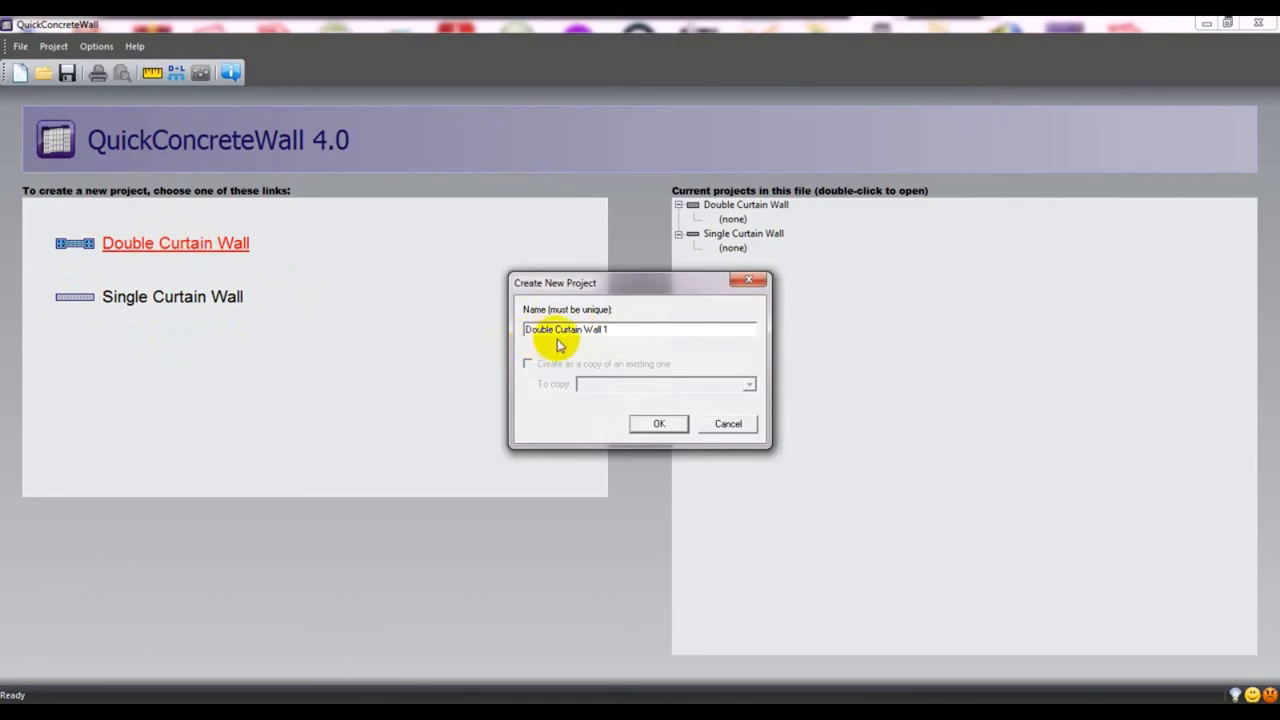
click(656, 425)
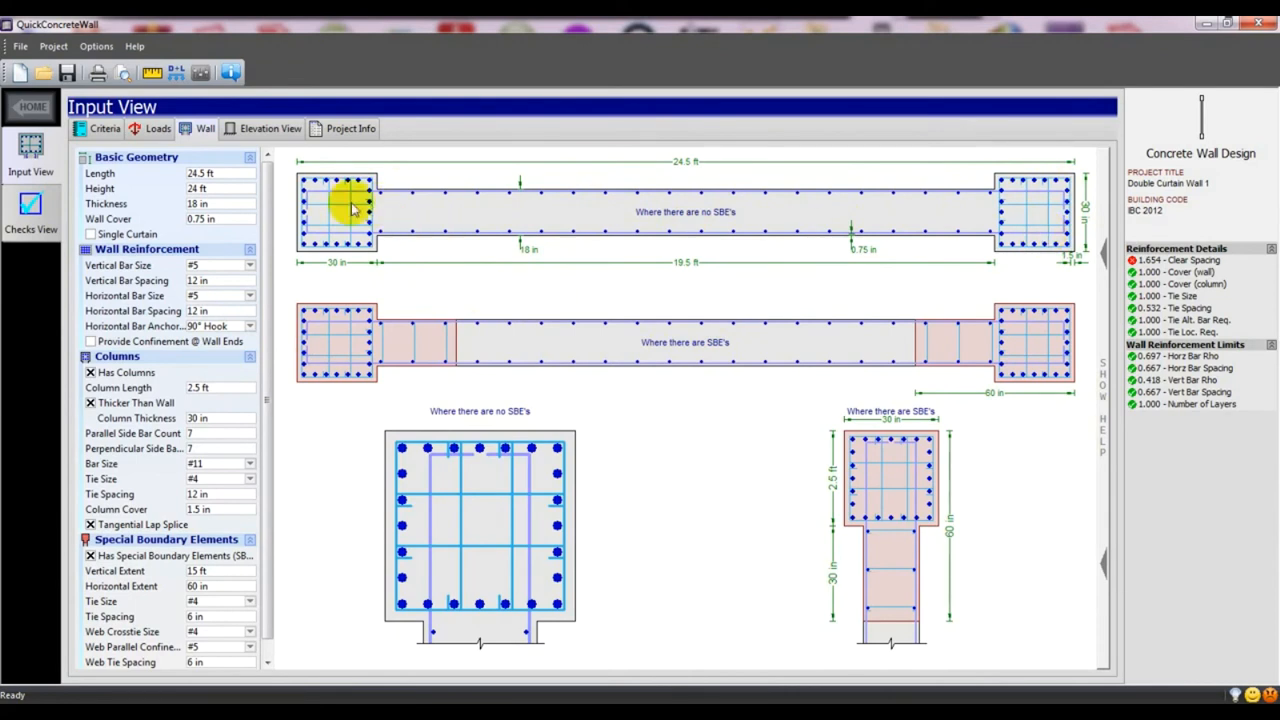
In the design criteria, choose IBC 2012 as the building code and IBC 2012 (Strength) as the load combination.
click(106, 129)
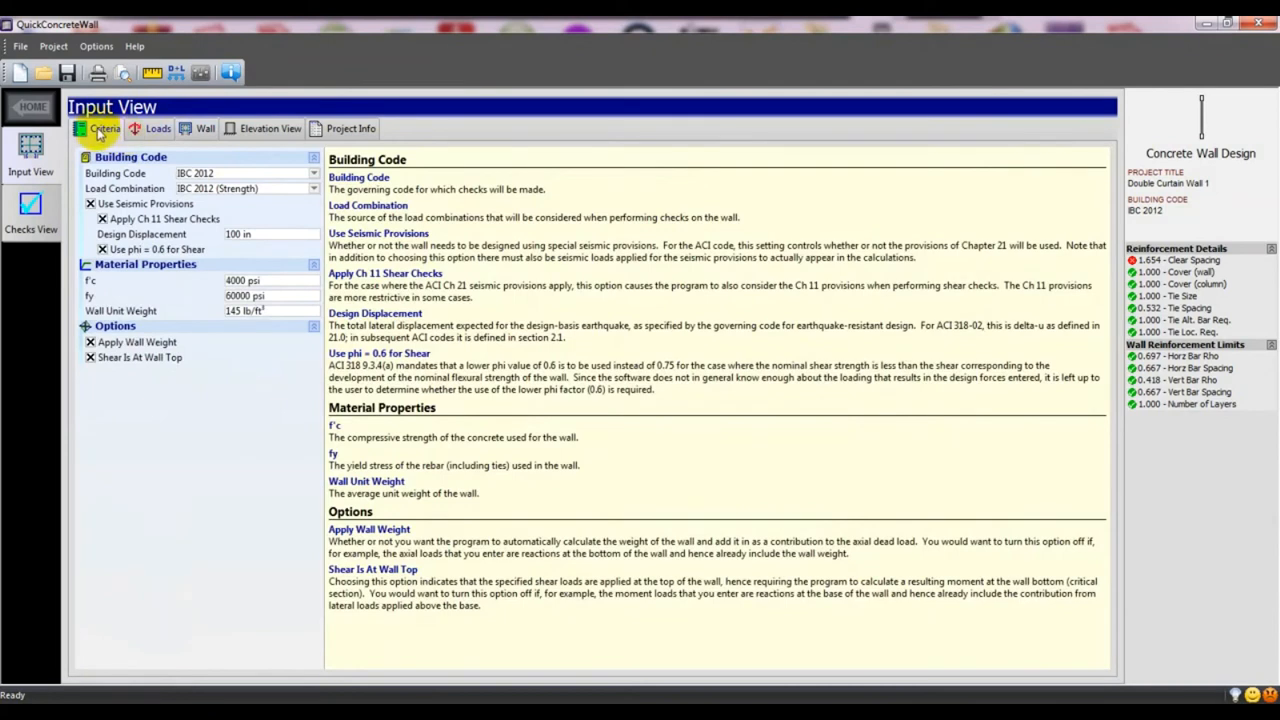
click(276, 177)
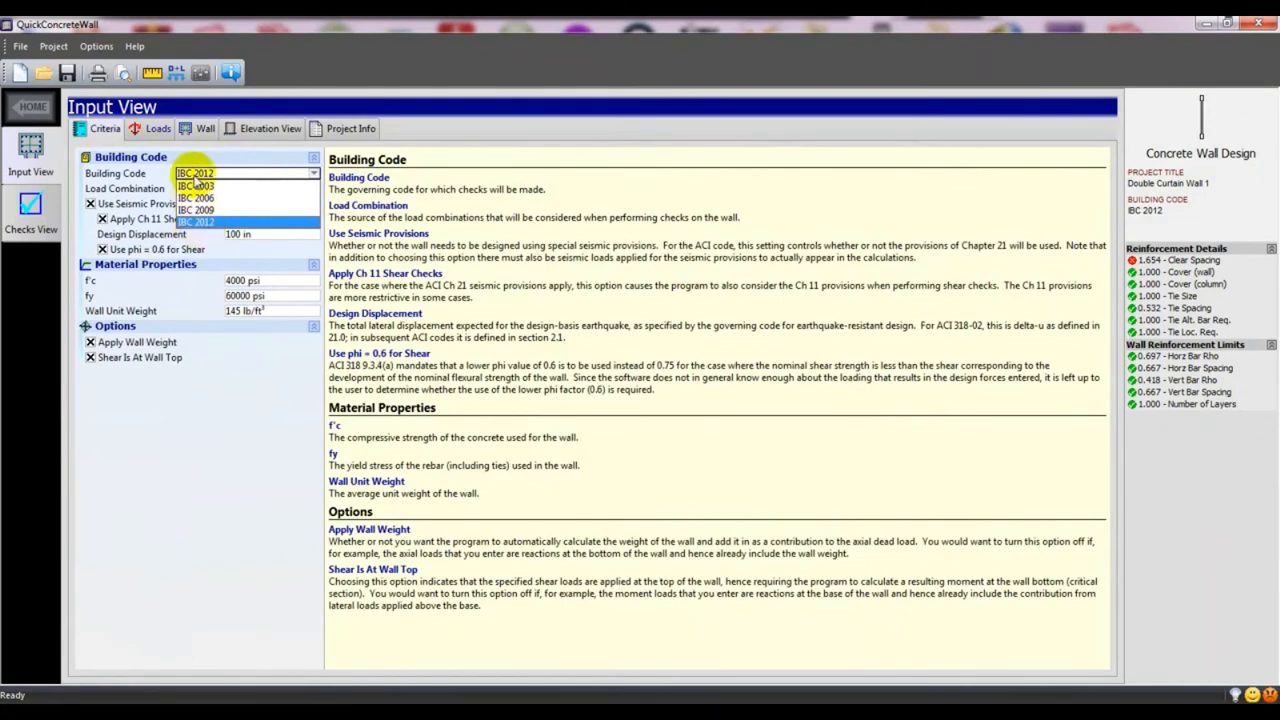
click(215, 224)
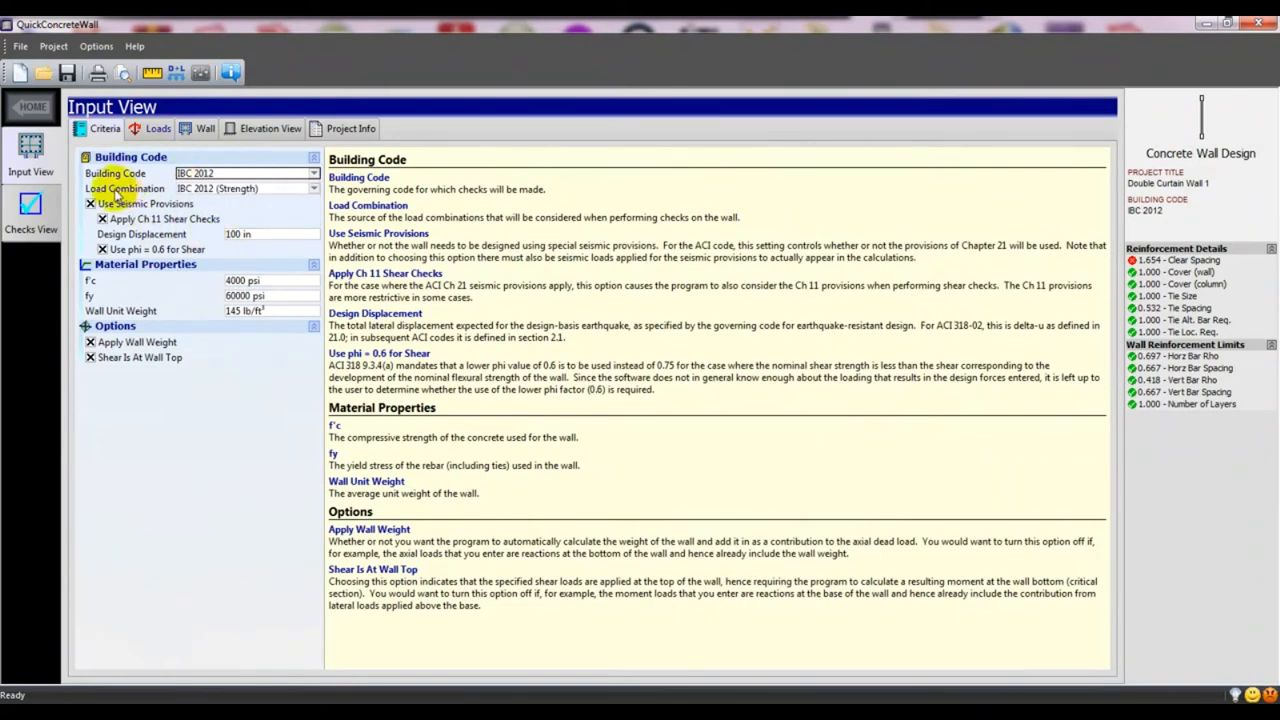
click(255, 188)
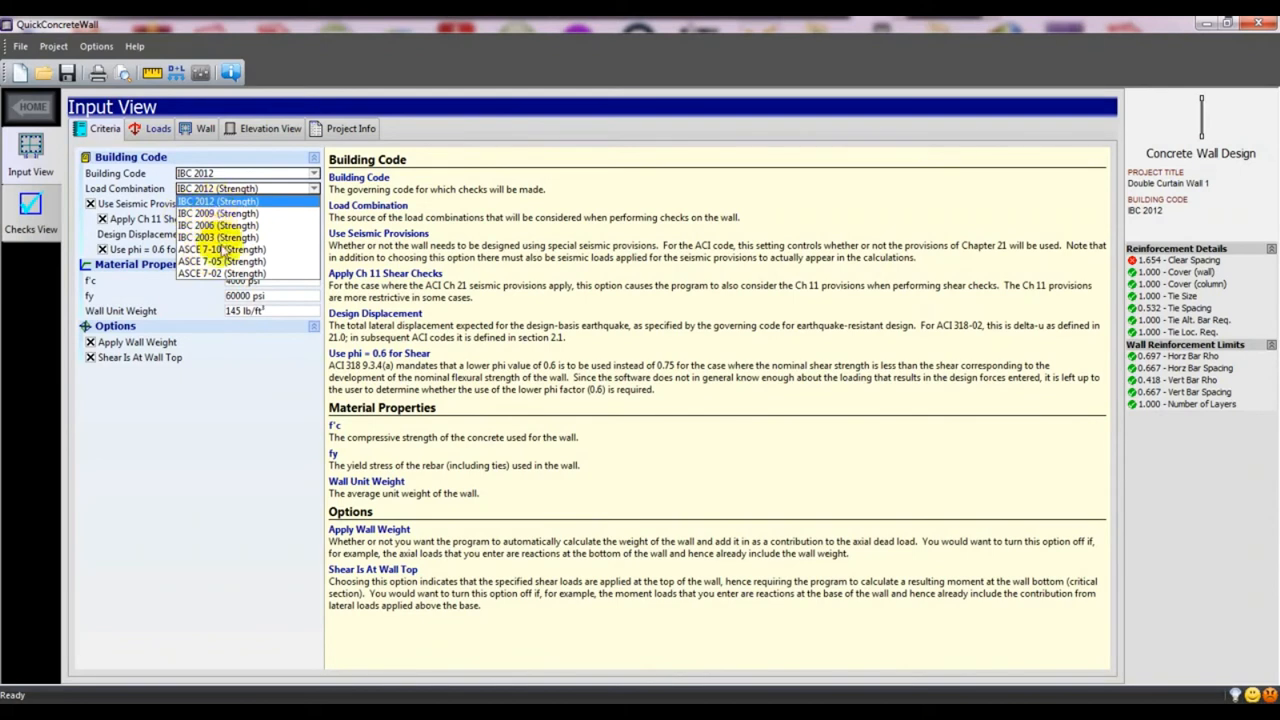
click(210, 201)
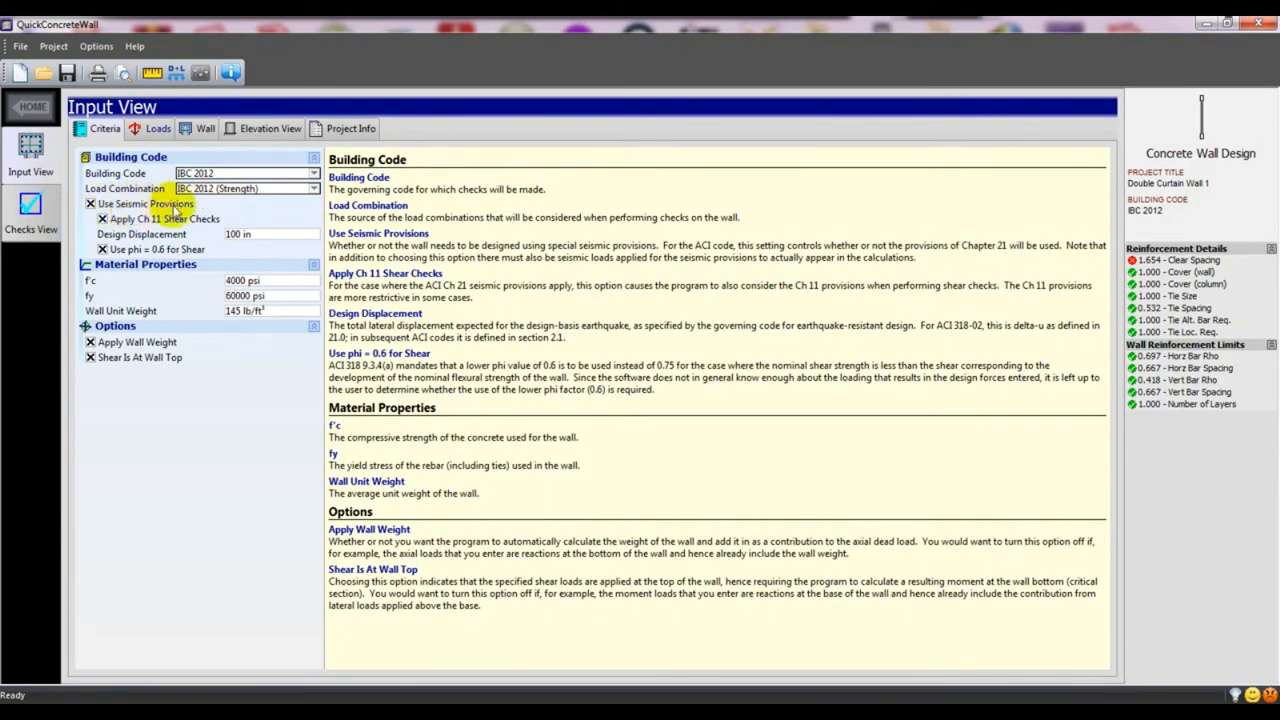
Keep the seismic provisions enabled and set the design displacement to 3 in.
click(91, 204)
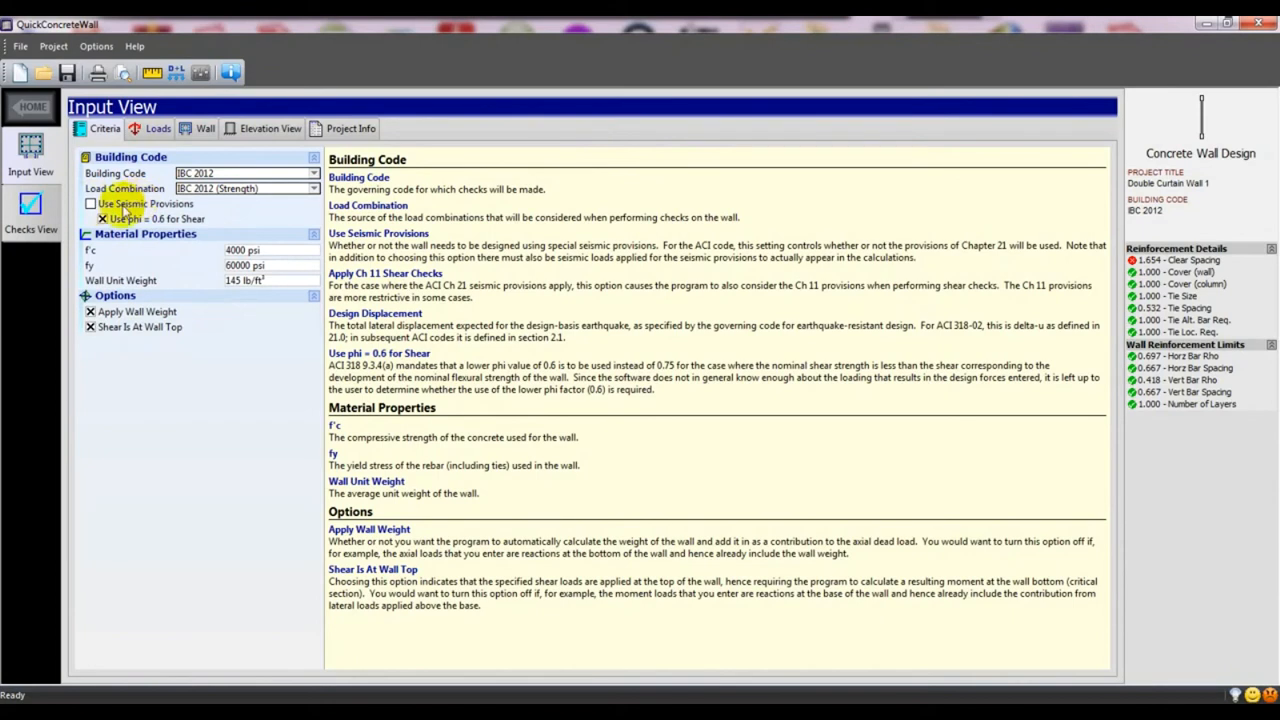
click(91, 204)
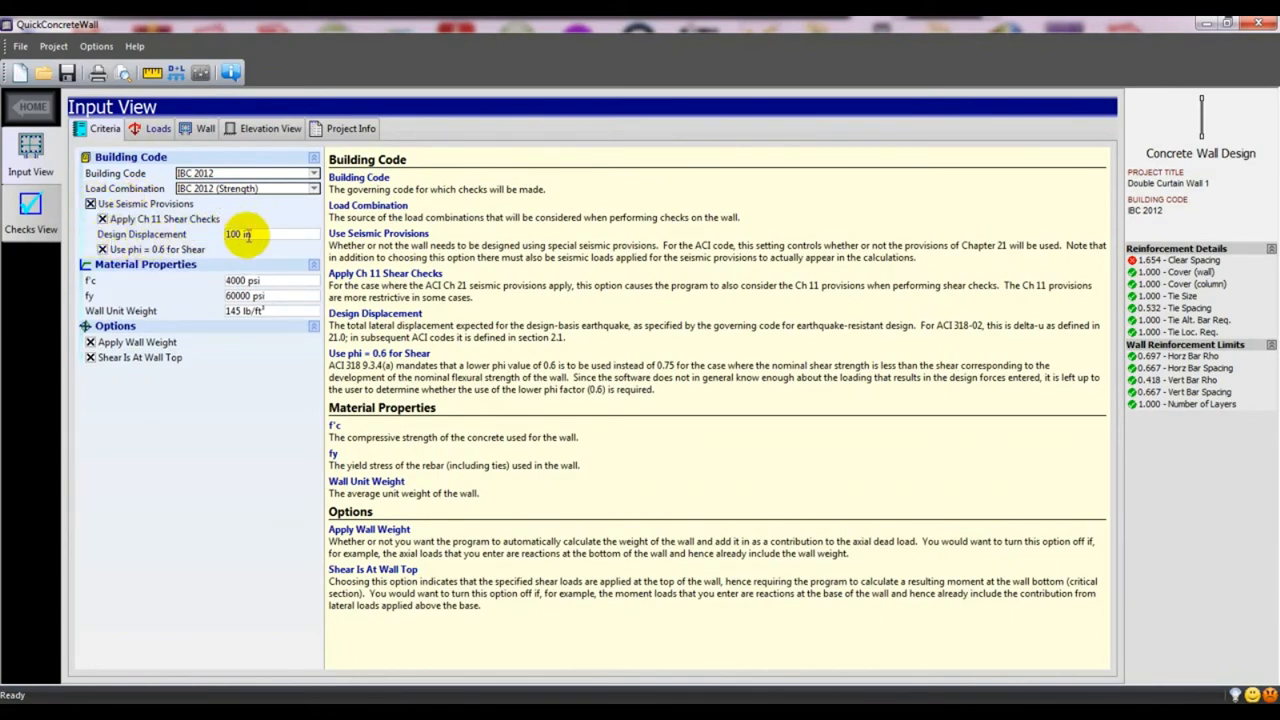
click(240, 236)
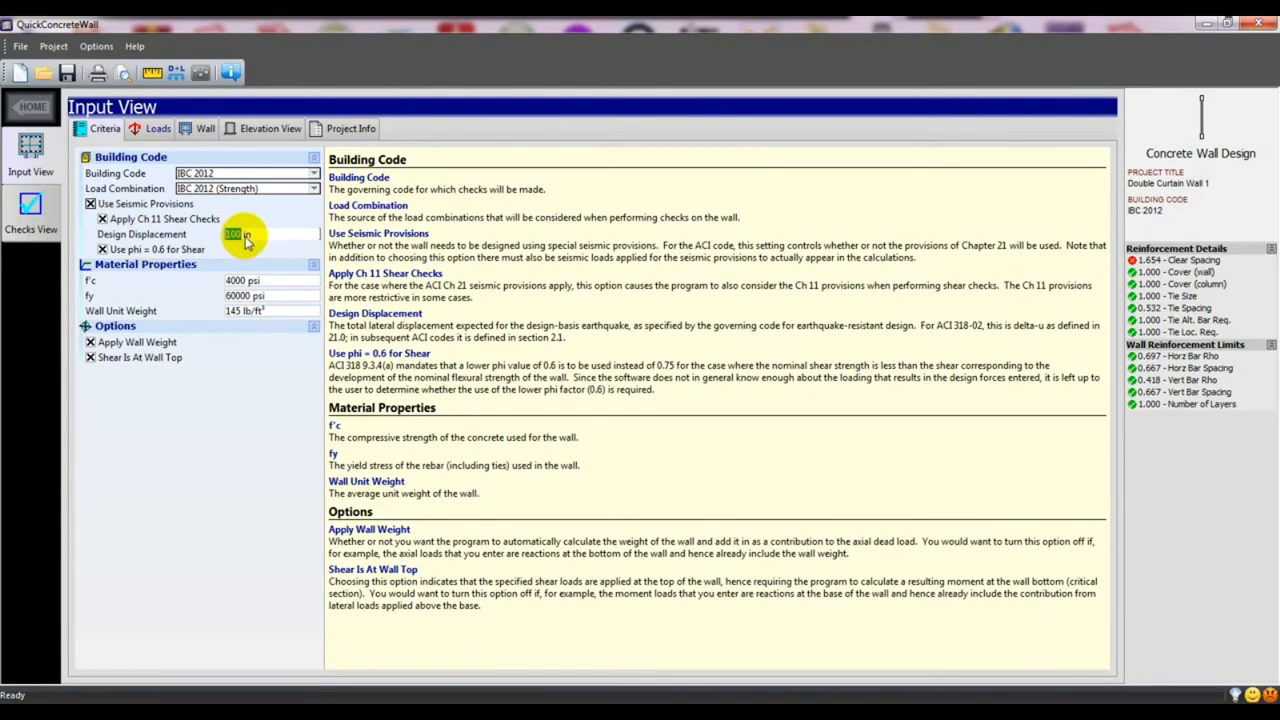
text(3)
click(260, 450)
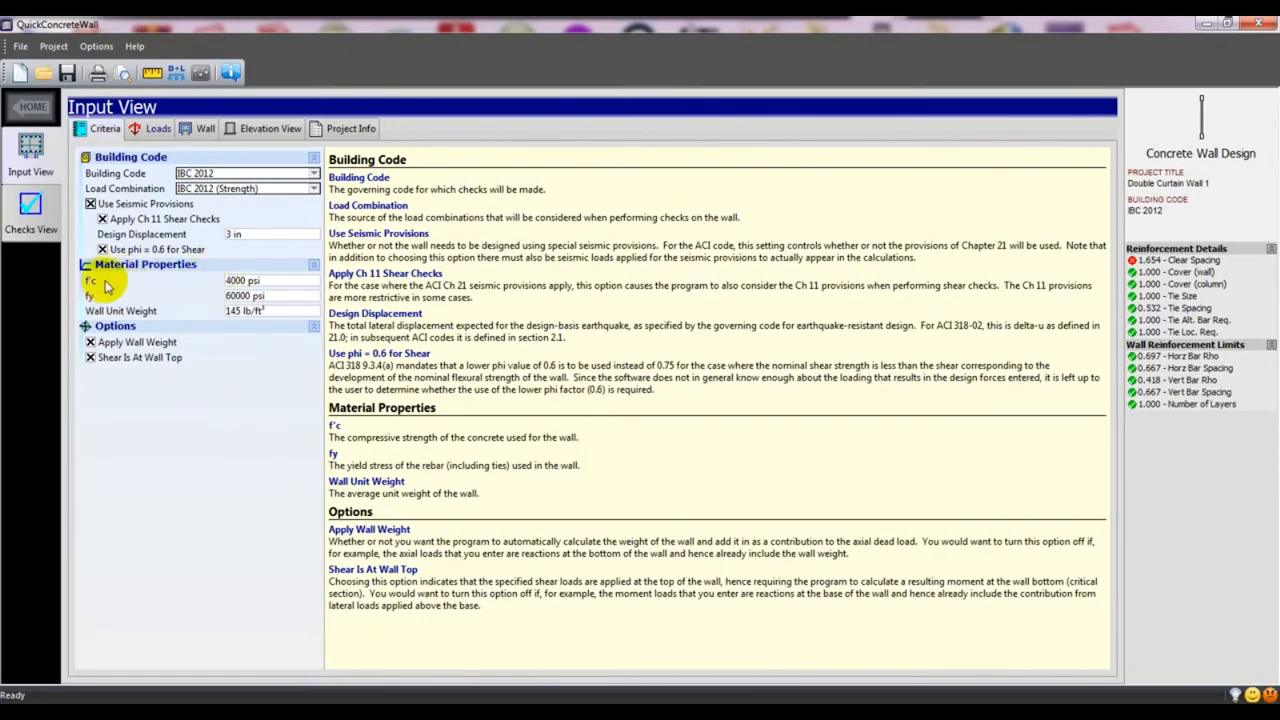
Set the concrete compressive strength f'c to 3000 psi.
double_click(233, 281)
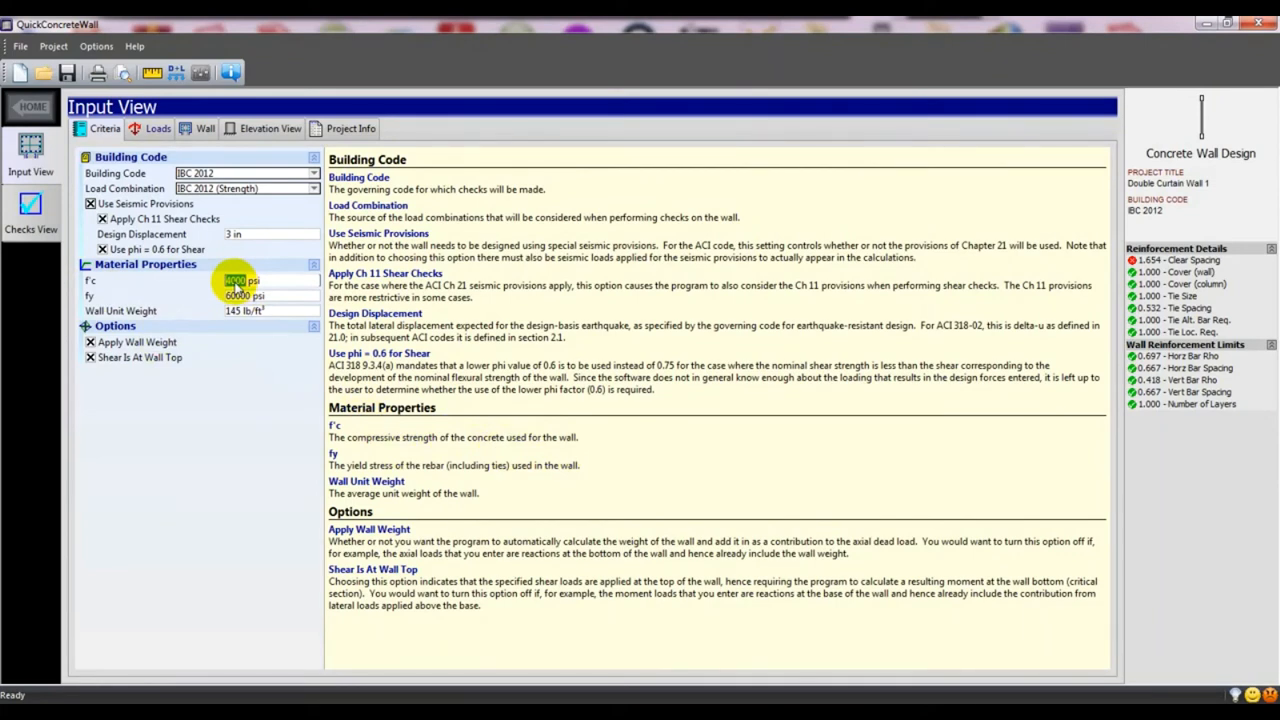
text(3000)
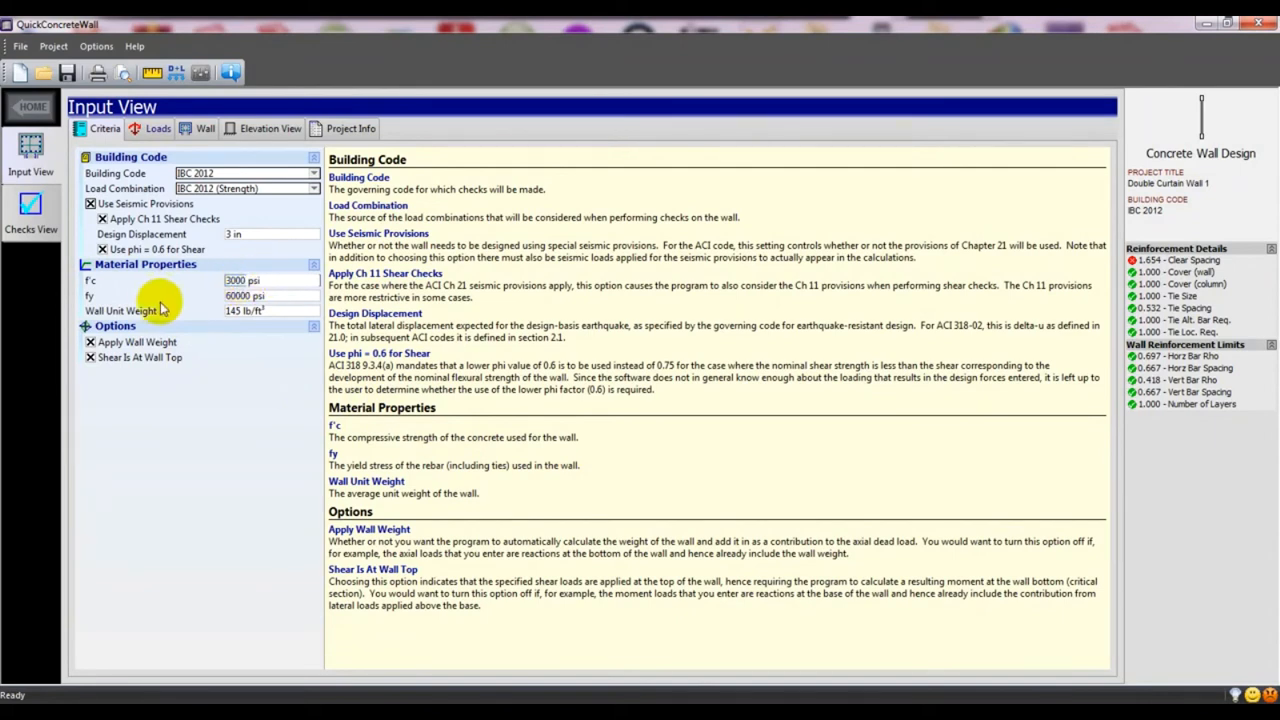
click(80, 296)
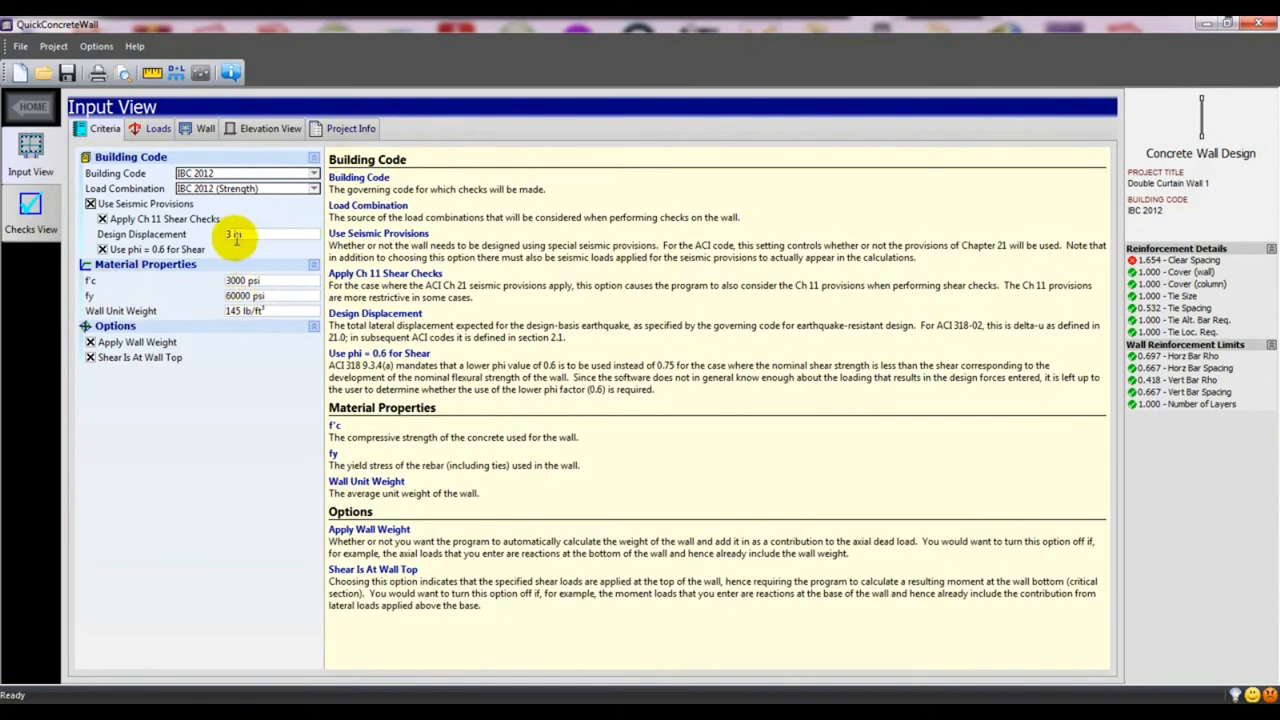
Look at the available unit systems in the units settings and close them without changes.
click(151, 74)
click(738, 205)
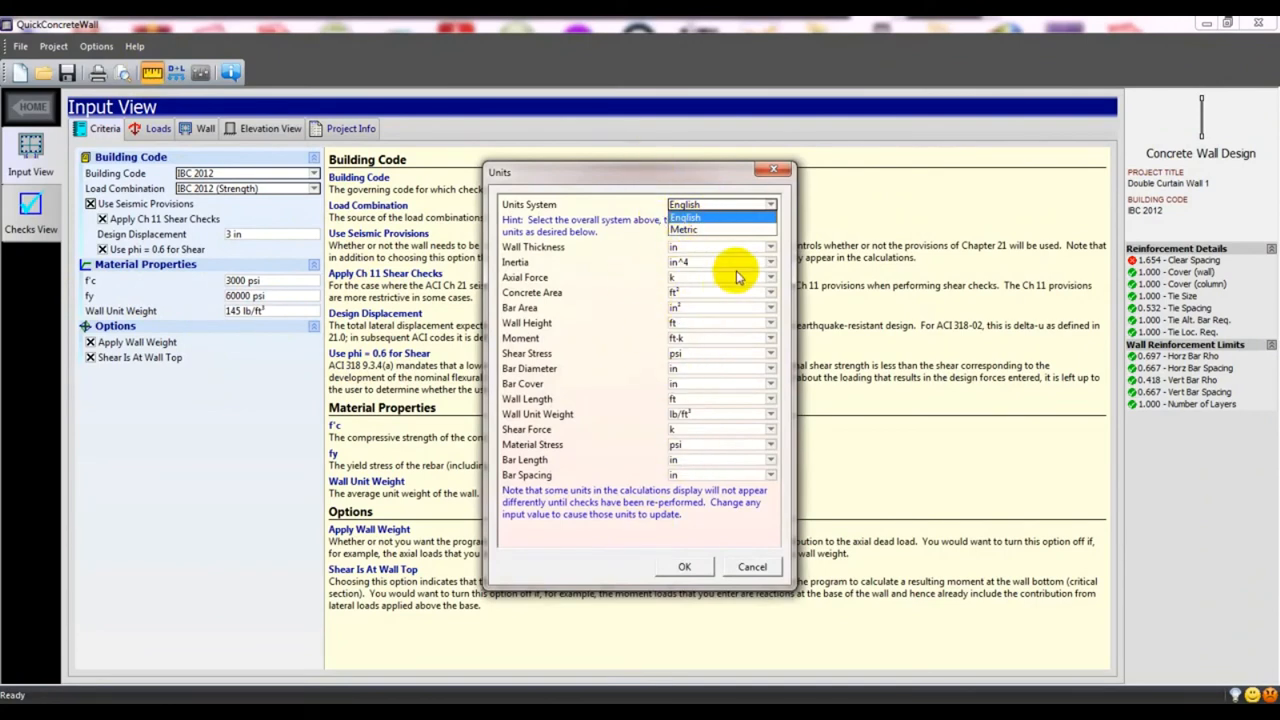
click(770, 175)
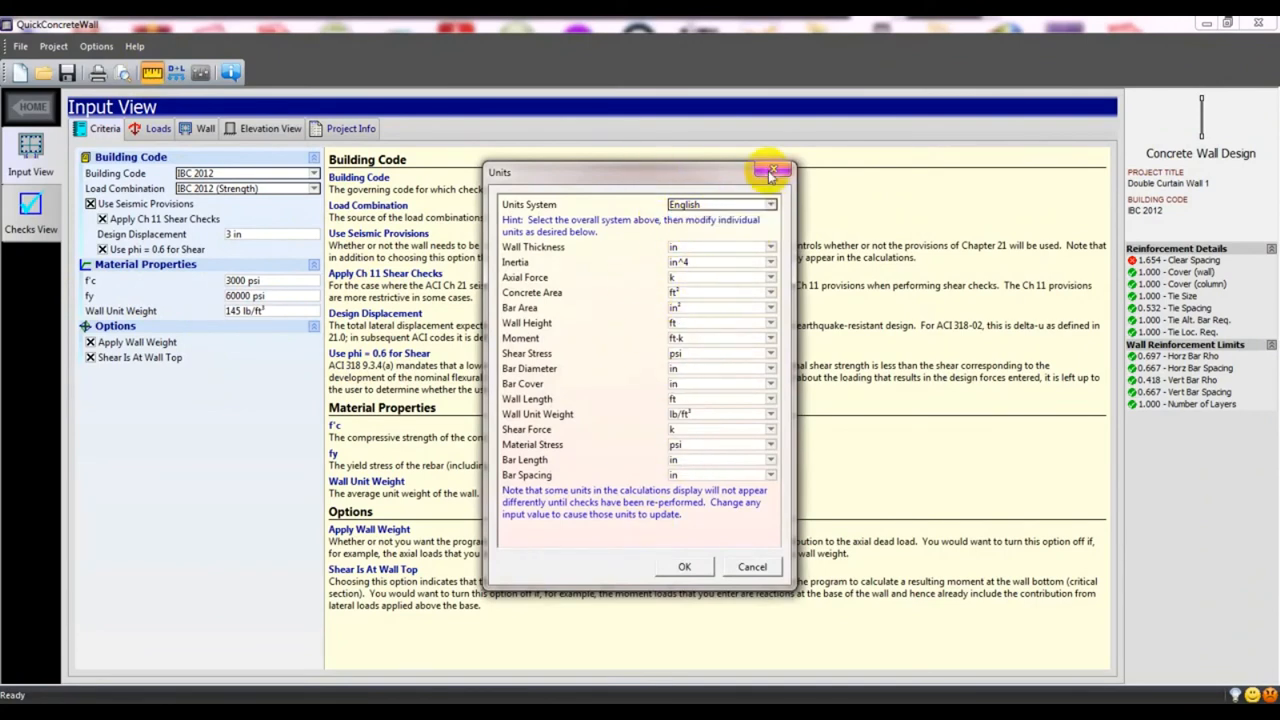
click(770, 174)
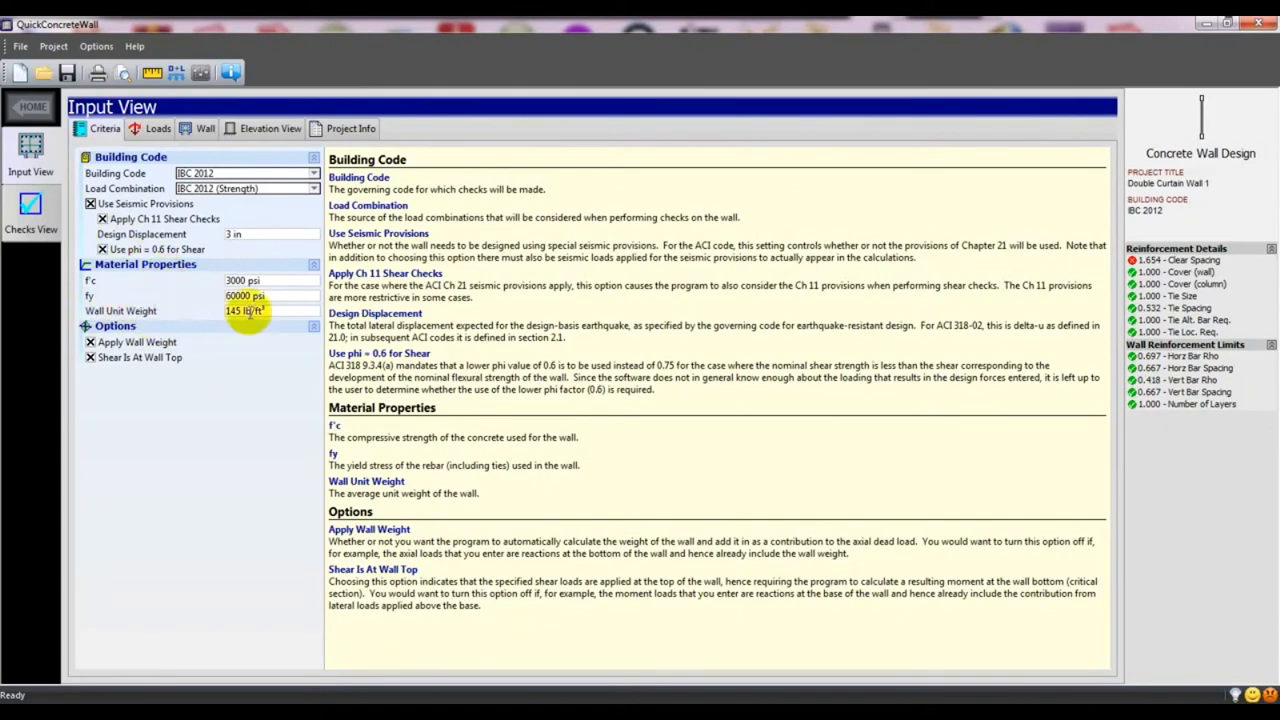
click(235, 312)
click(193, 433)
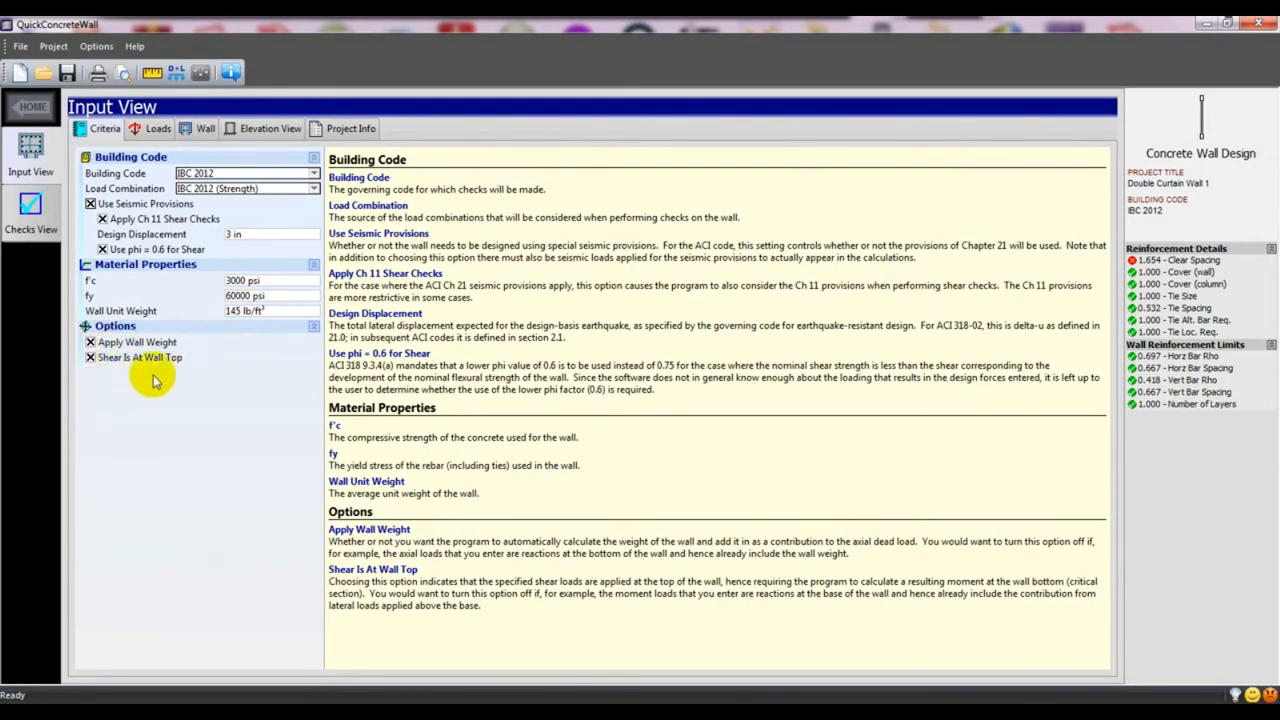
click(91, 357)
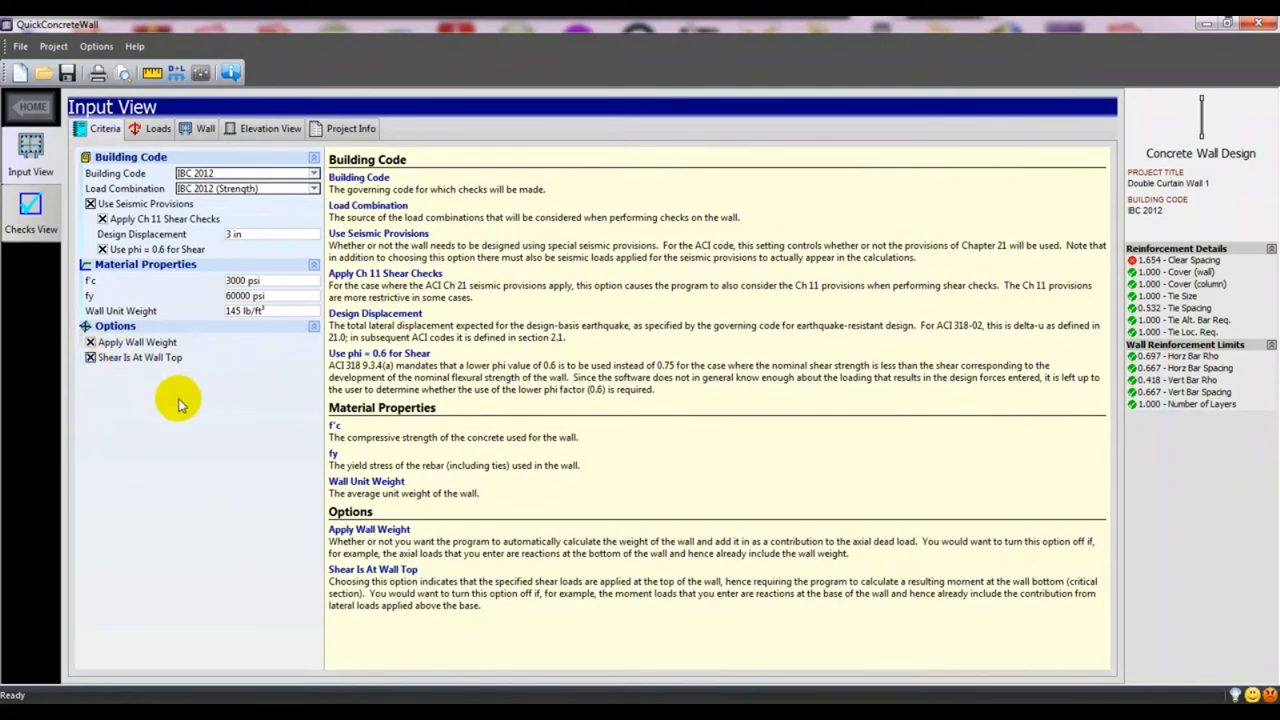
Add a dead load with a 100 k axial force, a 20 ft-k in-plane moment and a 40 k shear force.
click(153, 129)
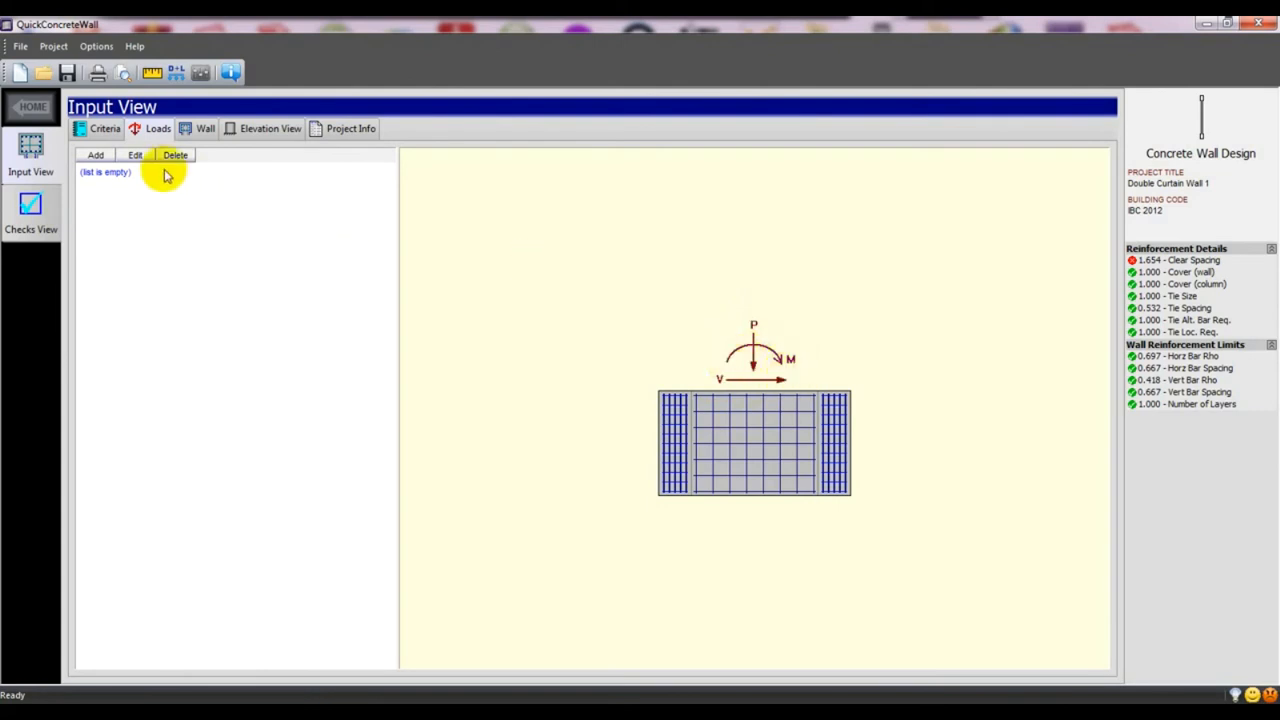
click(96, 156)
drag(604, 289, 570, 281)
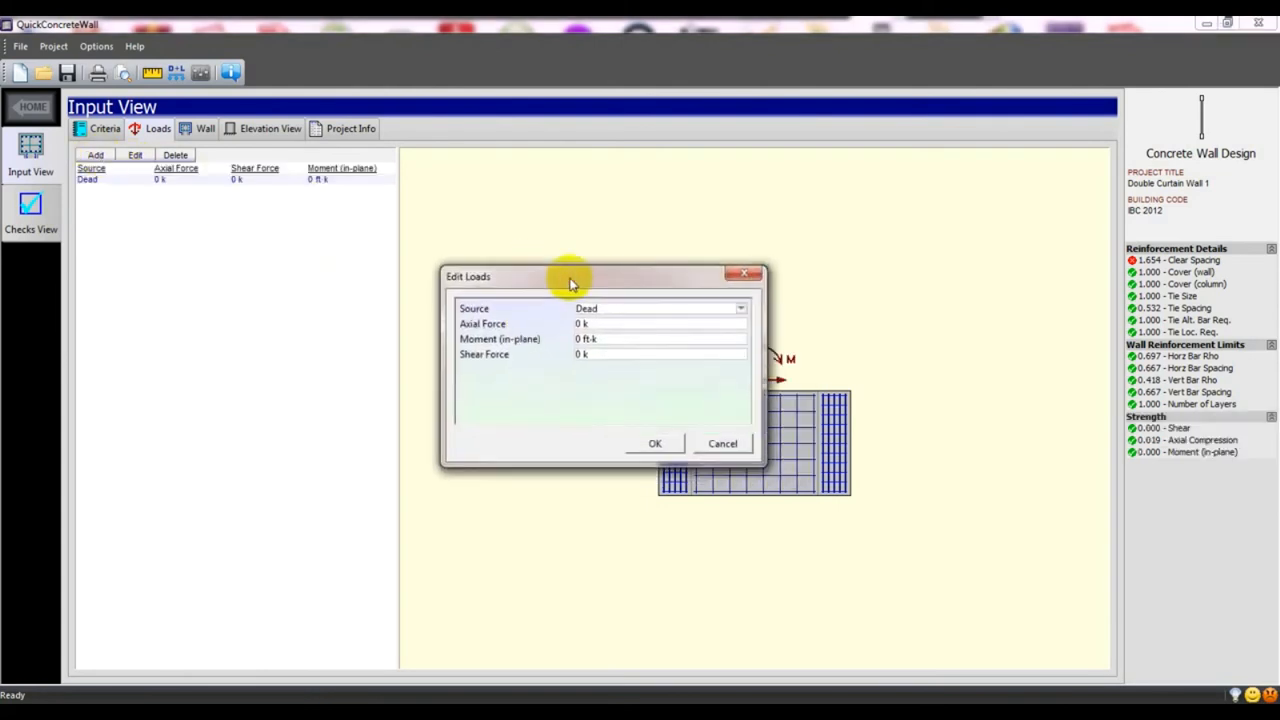
click(609, 309)
click(604, 322)
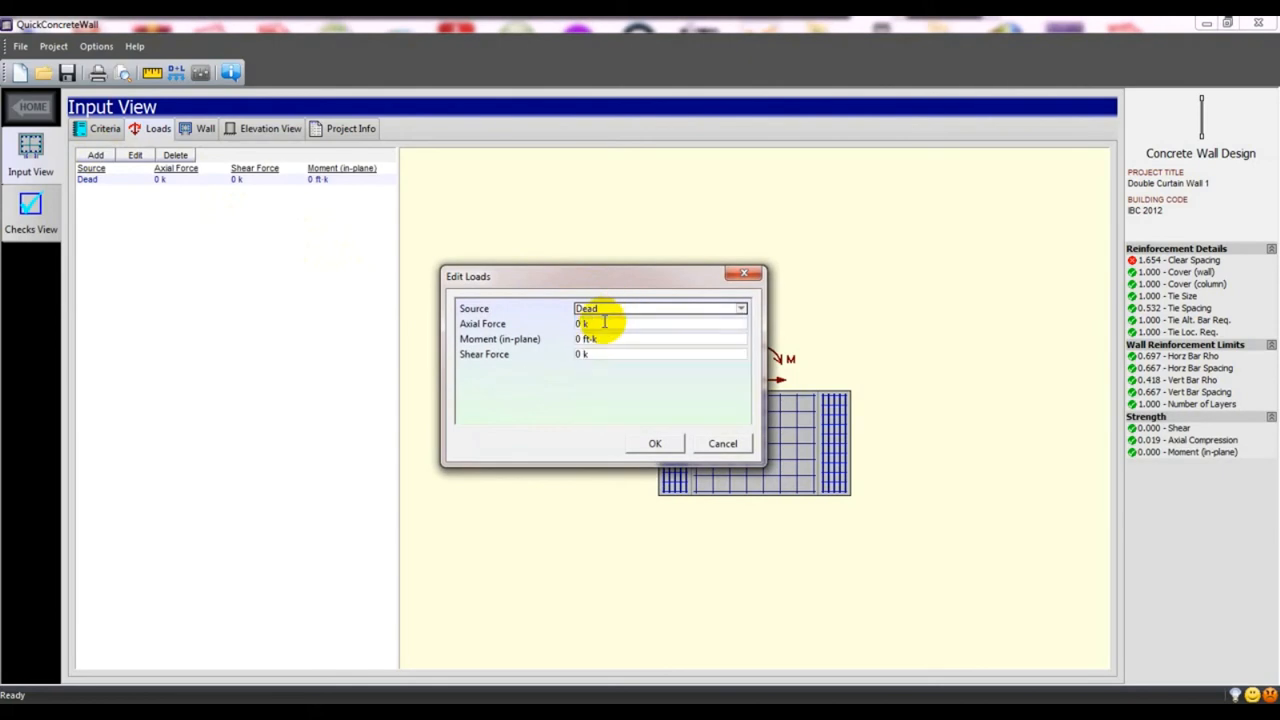
double_click(600, 324)
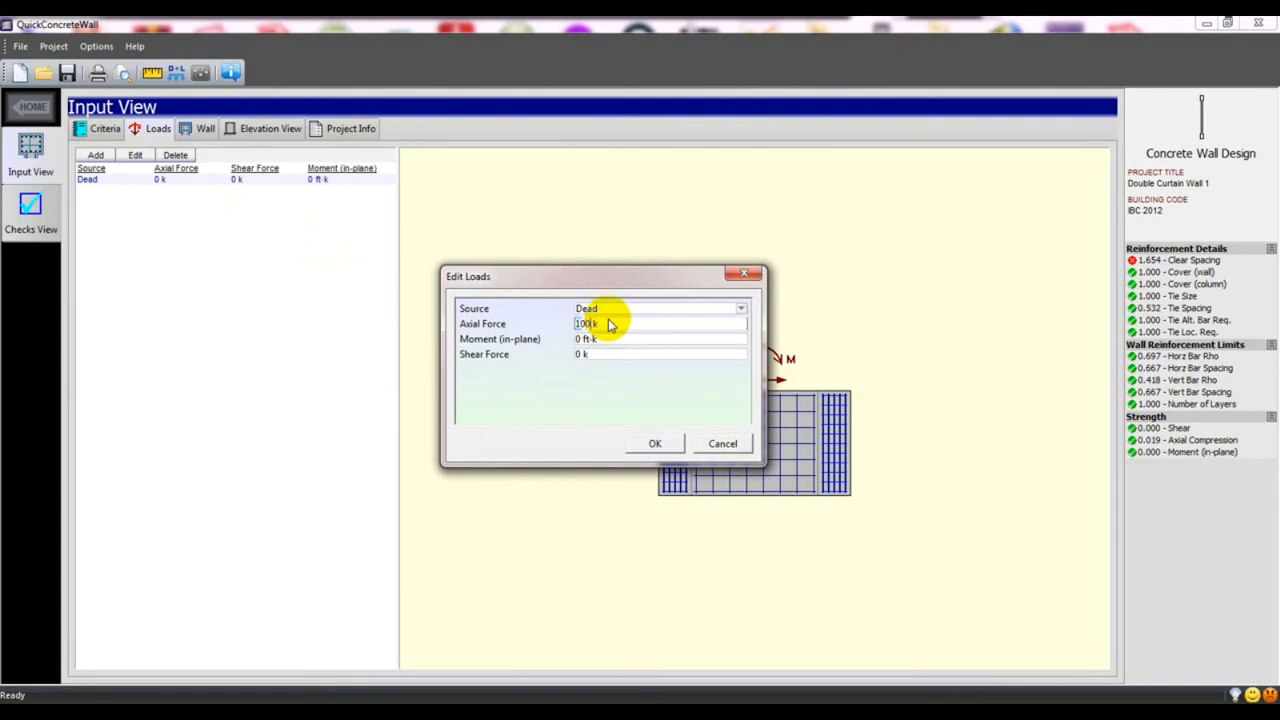
click(622, 387)
click(583, 341)
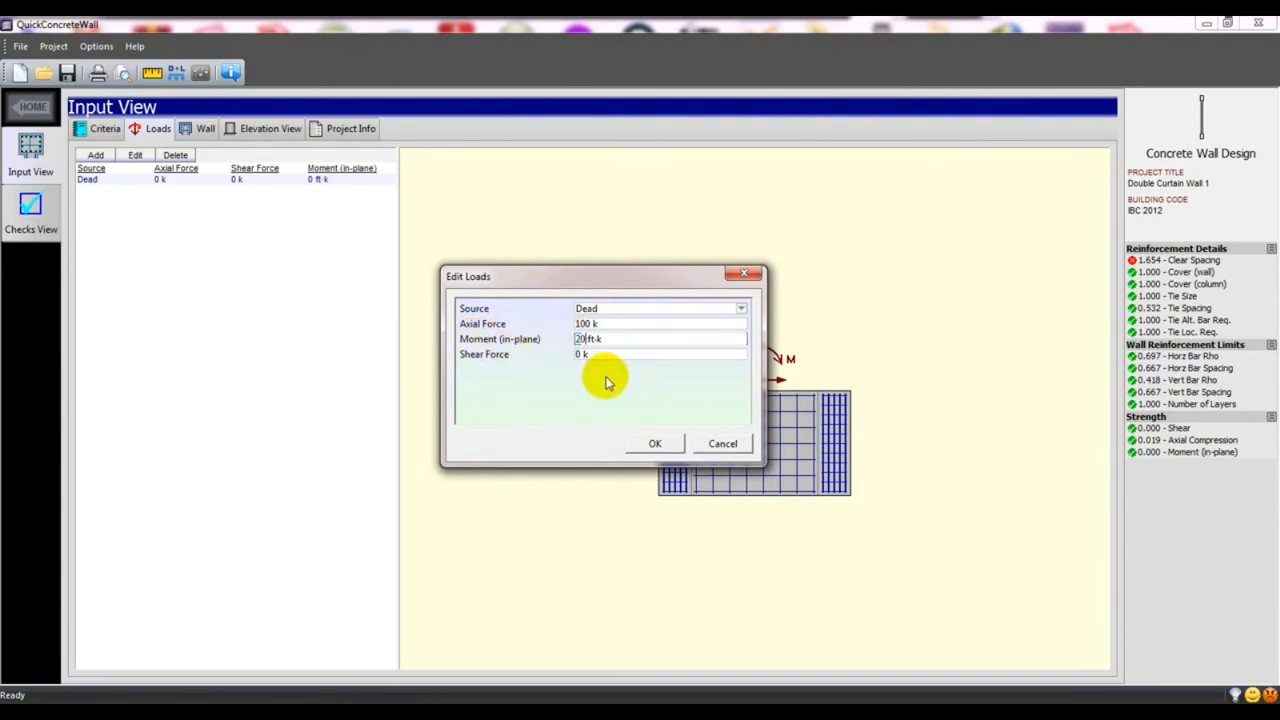
click(579, 356)
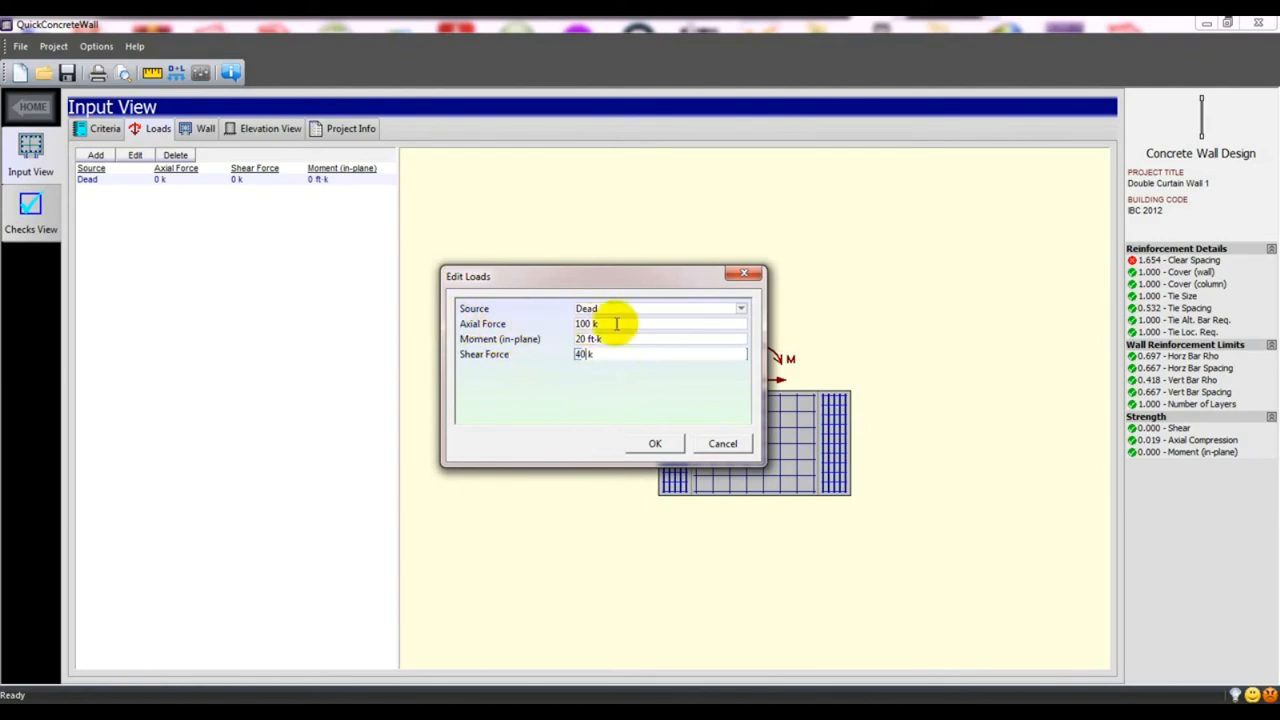
click(659, 445)
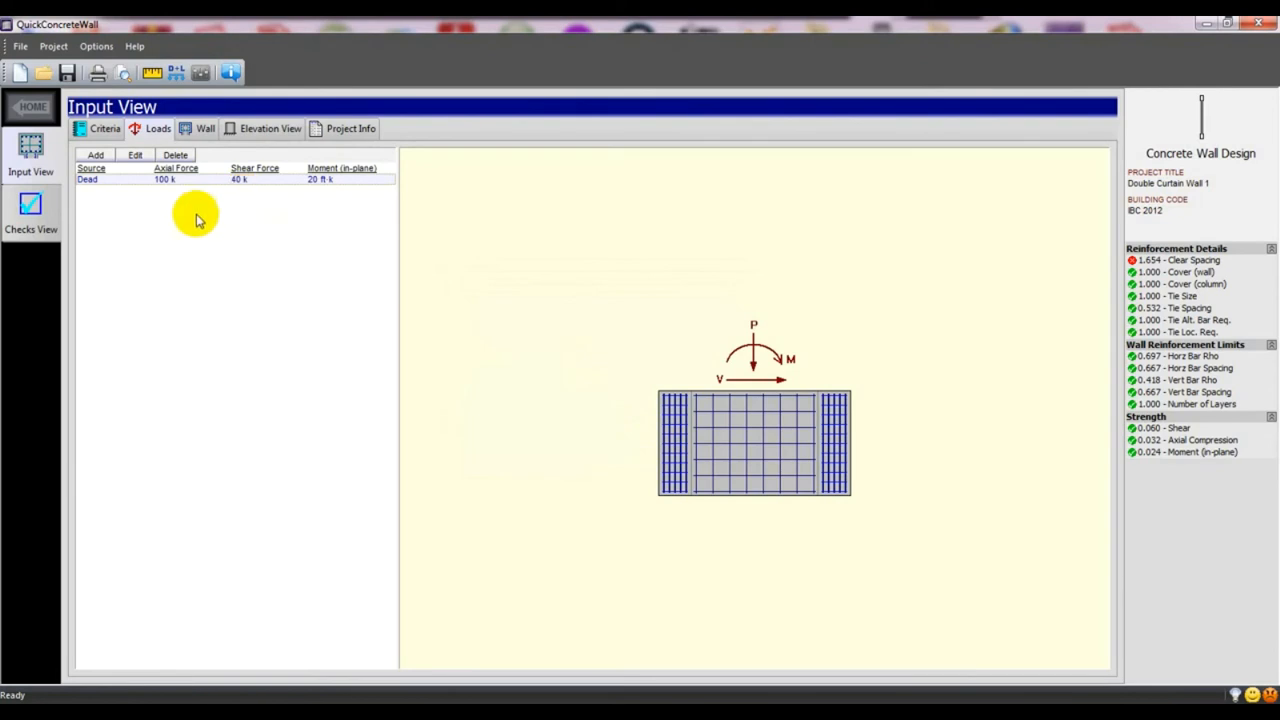
Add a live load with an 80 k axial force, a 25 ft-k in-plane moment and a 20 k shear force.
click(95, 155)
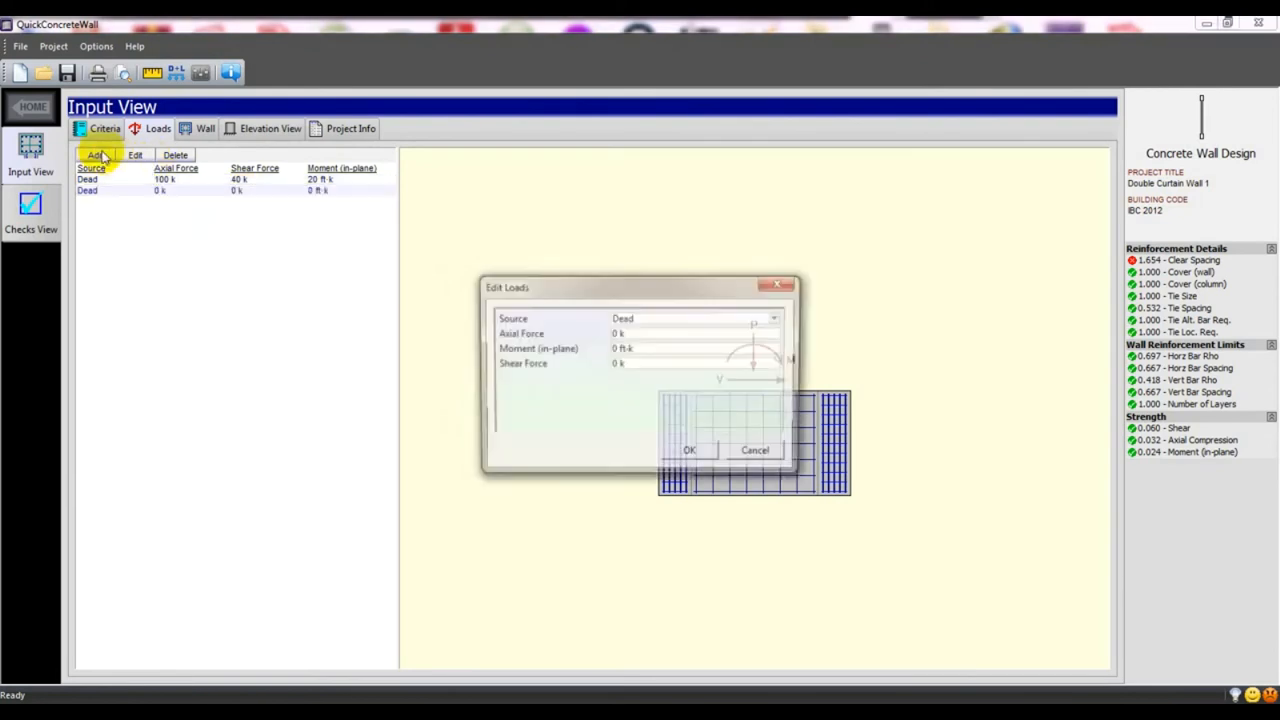
click(620, 318)
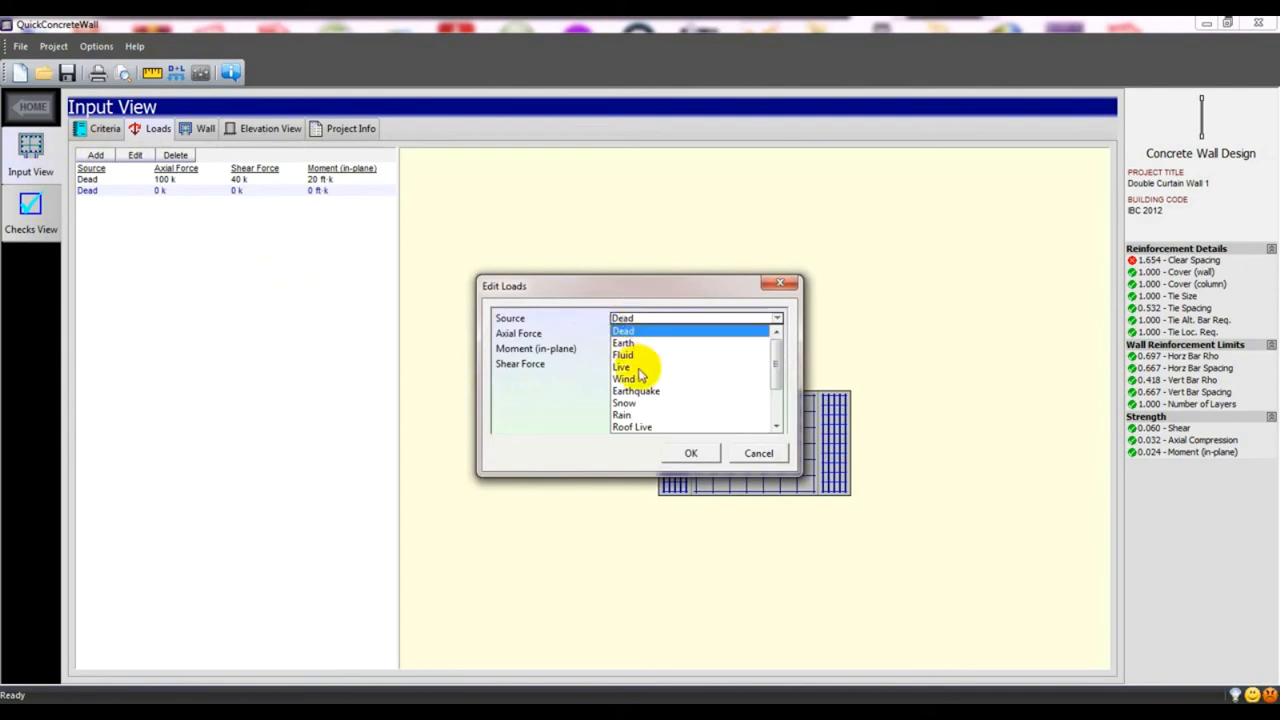
click(640, 366)
double_click(617, 335)
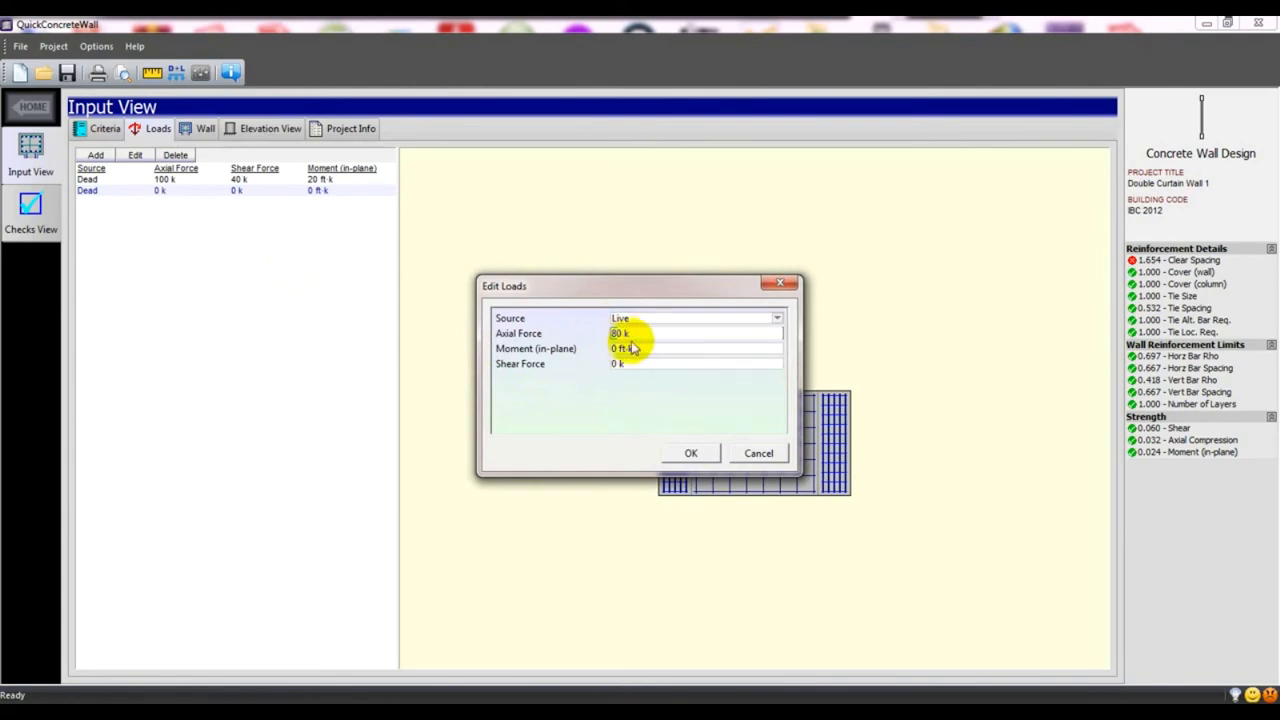
double_click(617, 348)
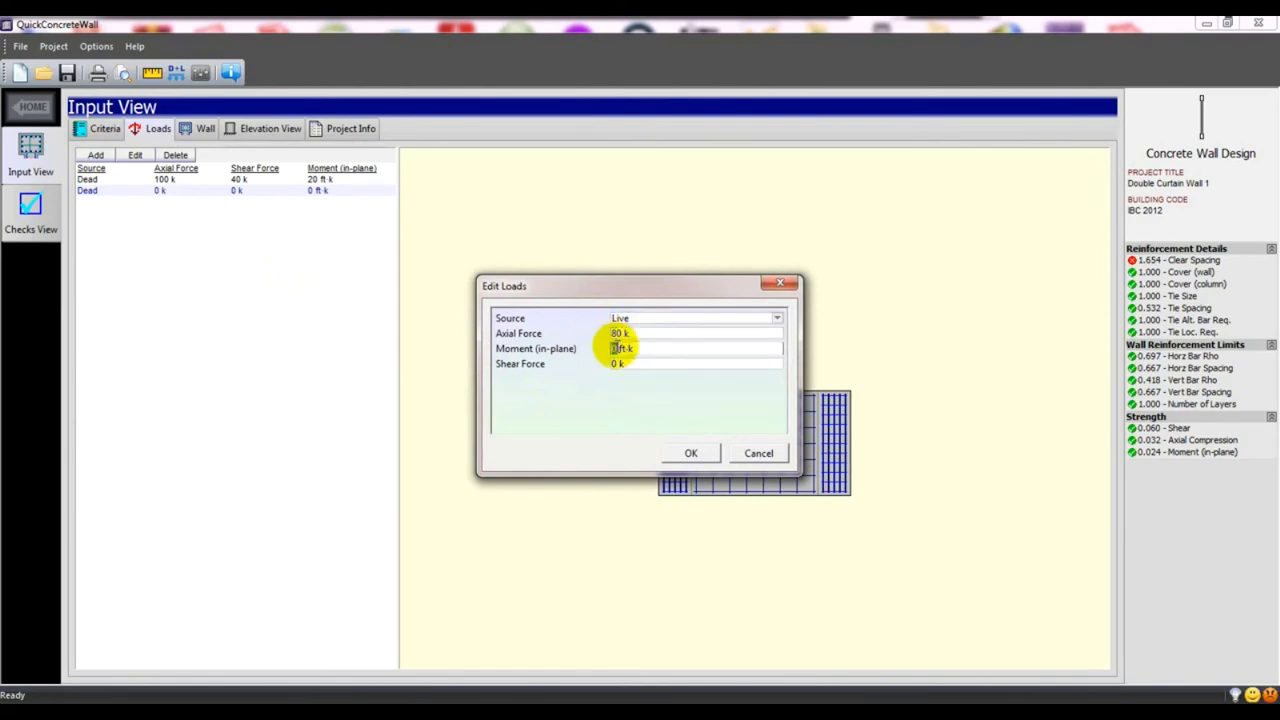
text(25)
double_click(615, 364)
text(2)
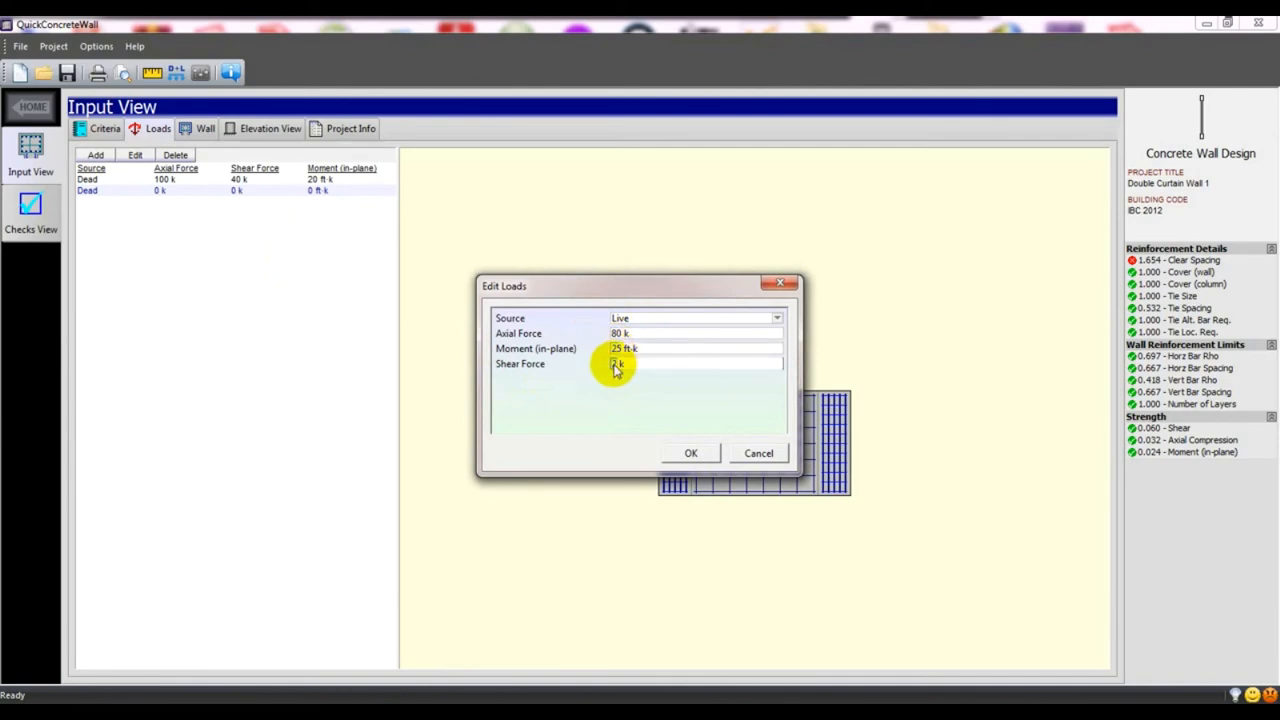
text(0)
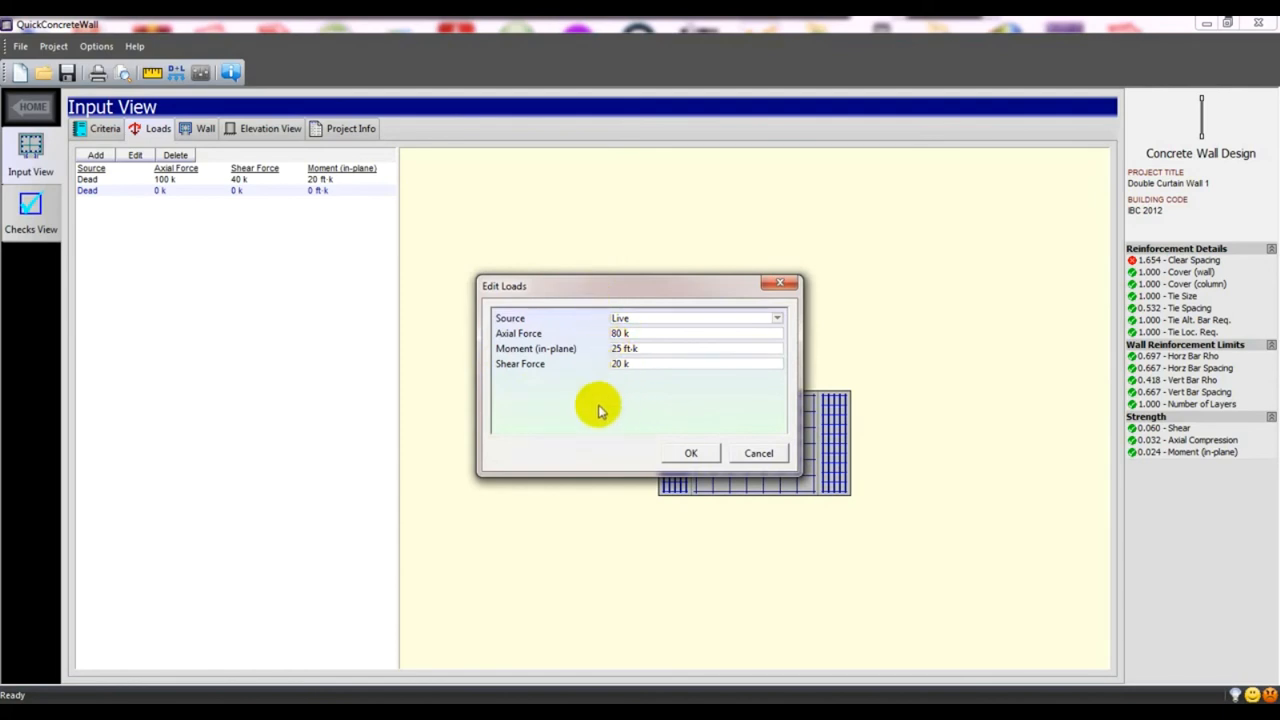
click(692, 453)
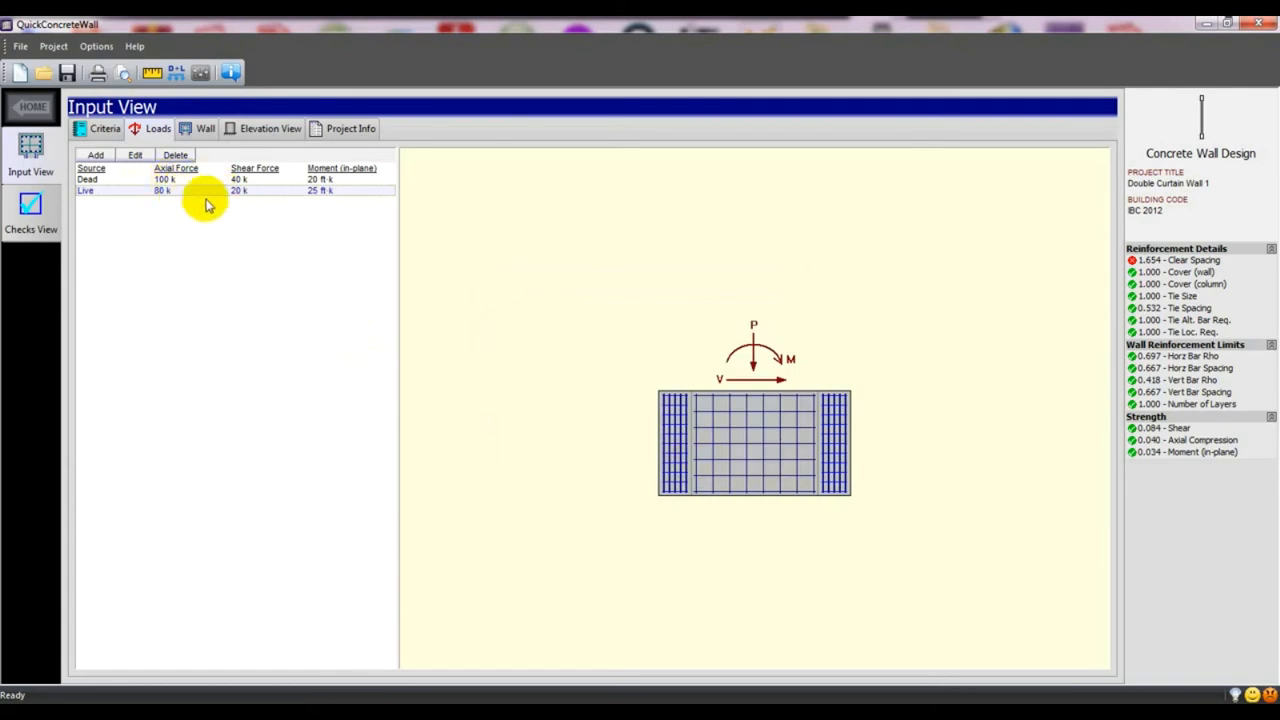
Set the wall's basic geometry to a 20 ft length, 10 ft height and 12 in thickness.
click(195, 134)
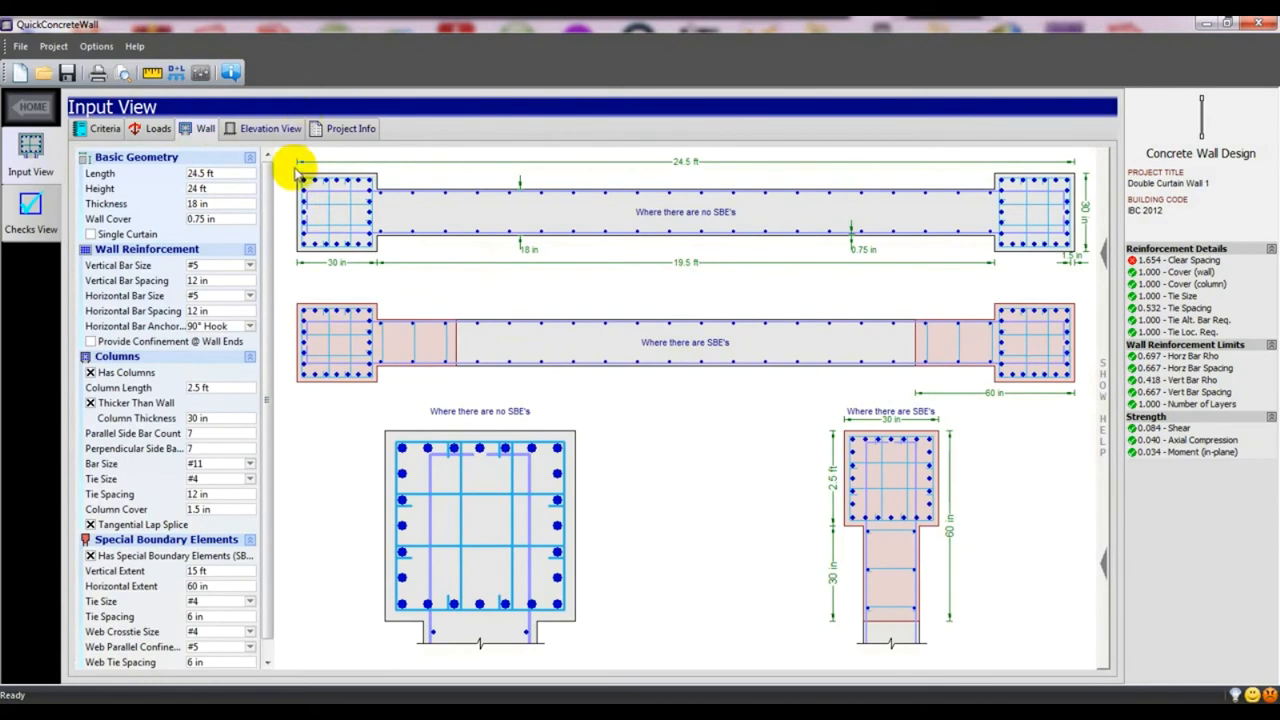
click(268, 130)
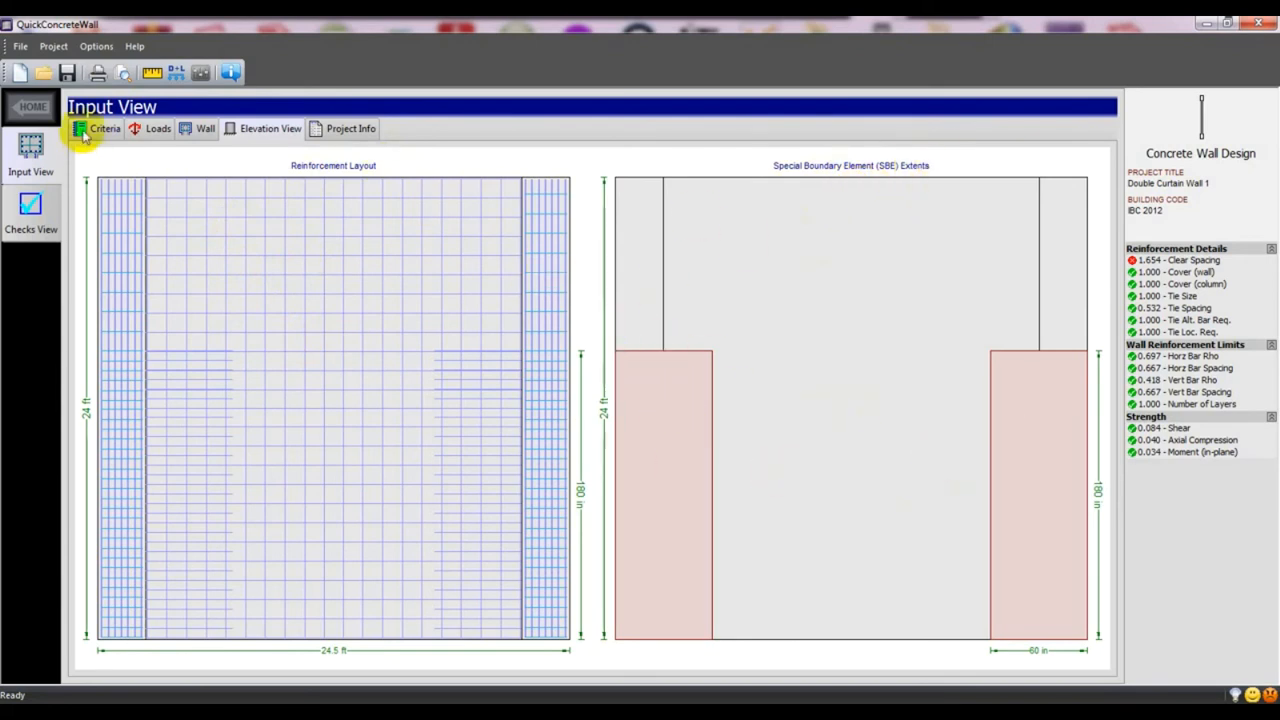
click(198, 132)
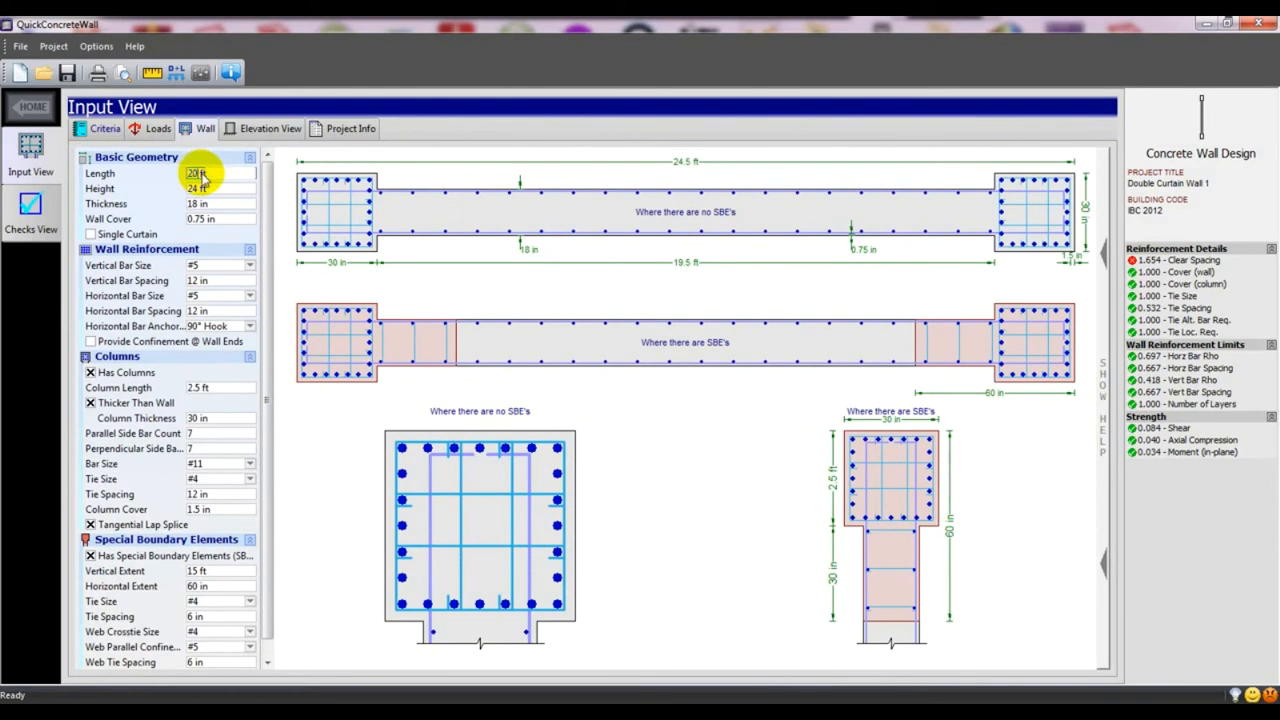
double_click(195, 188)
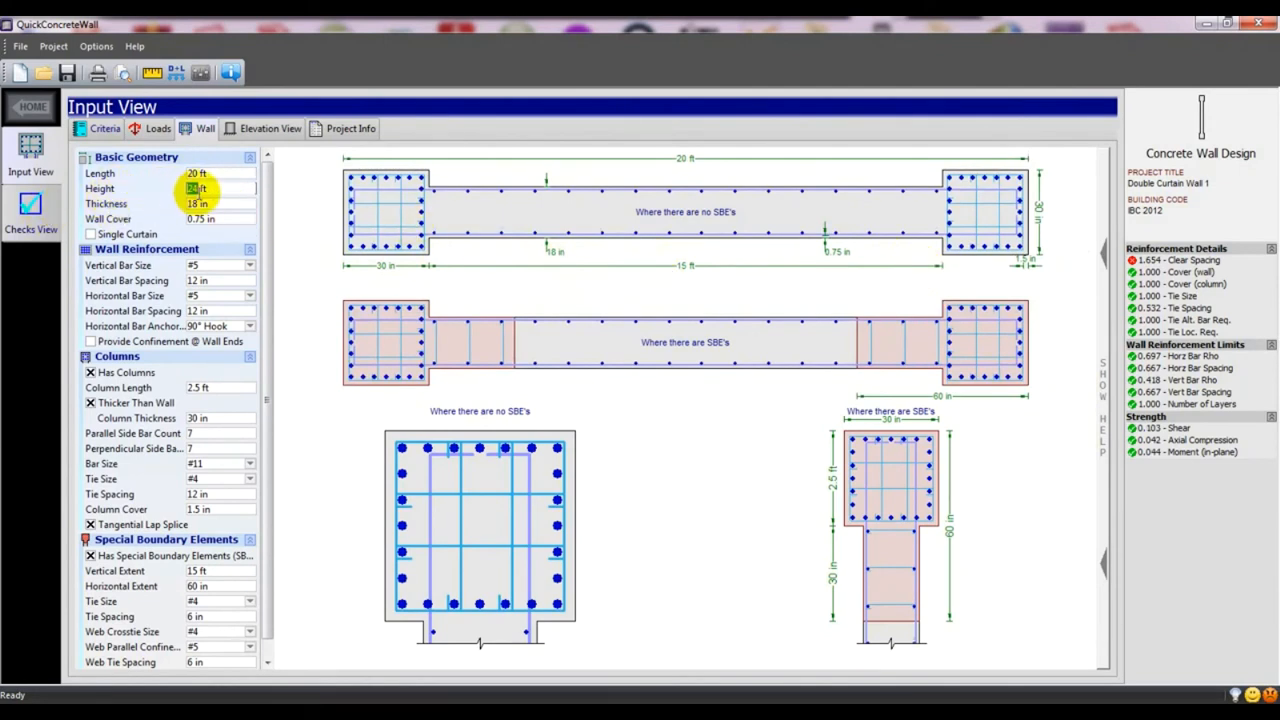
text(10)
key(Return)
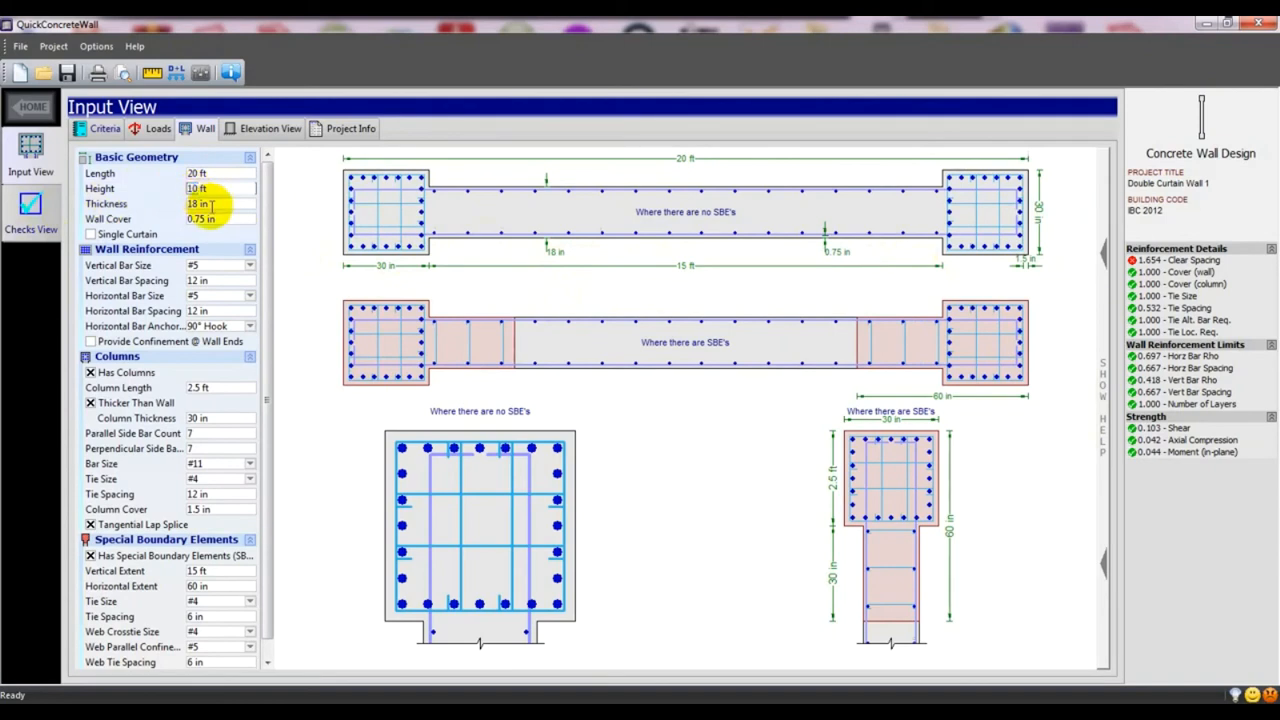
click(192, 205)
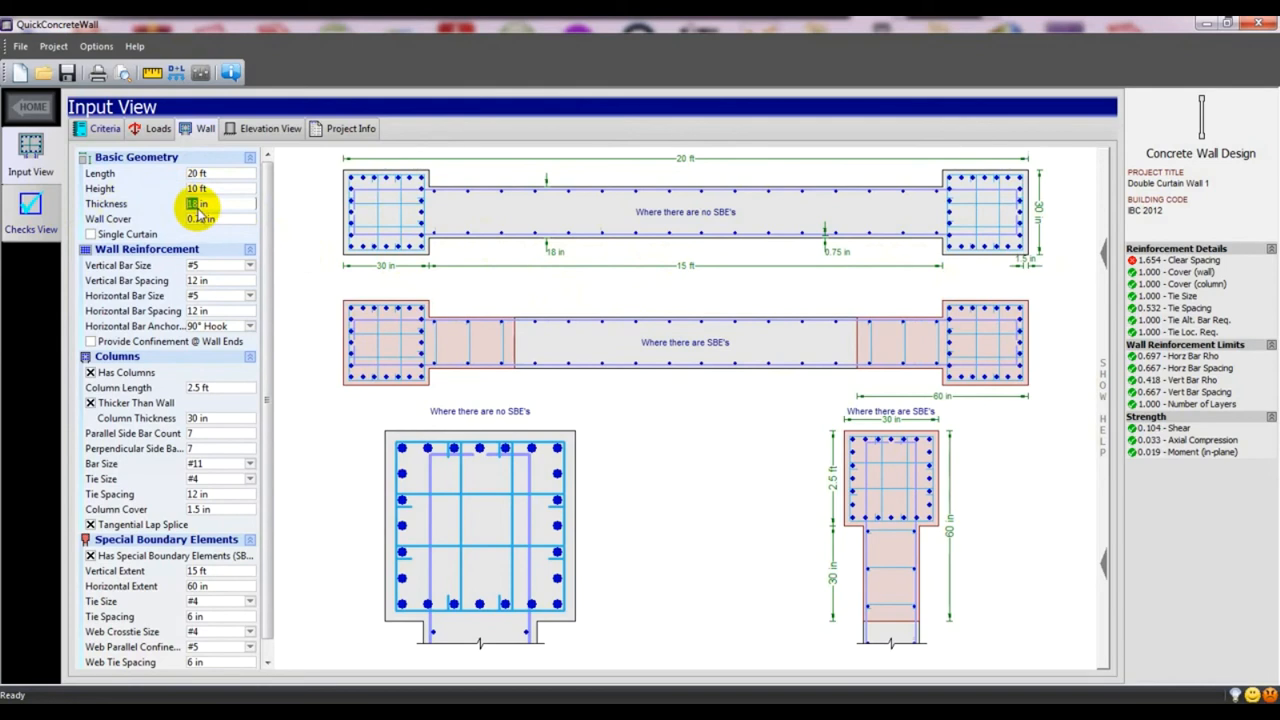
text(12)
click(203, 218)
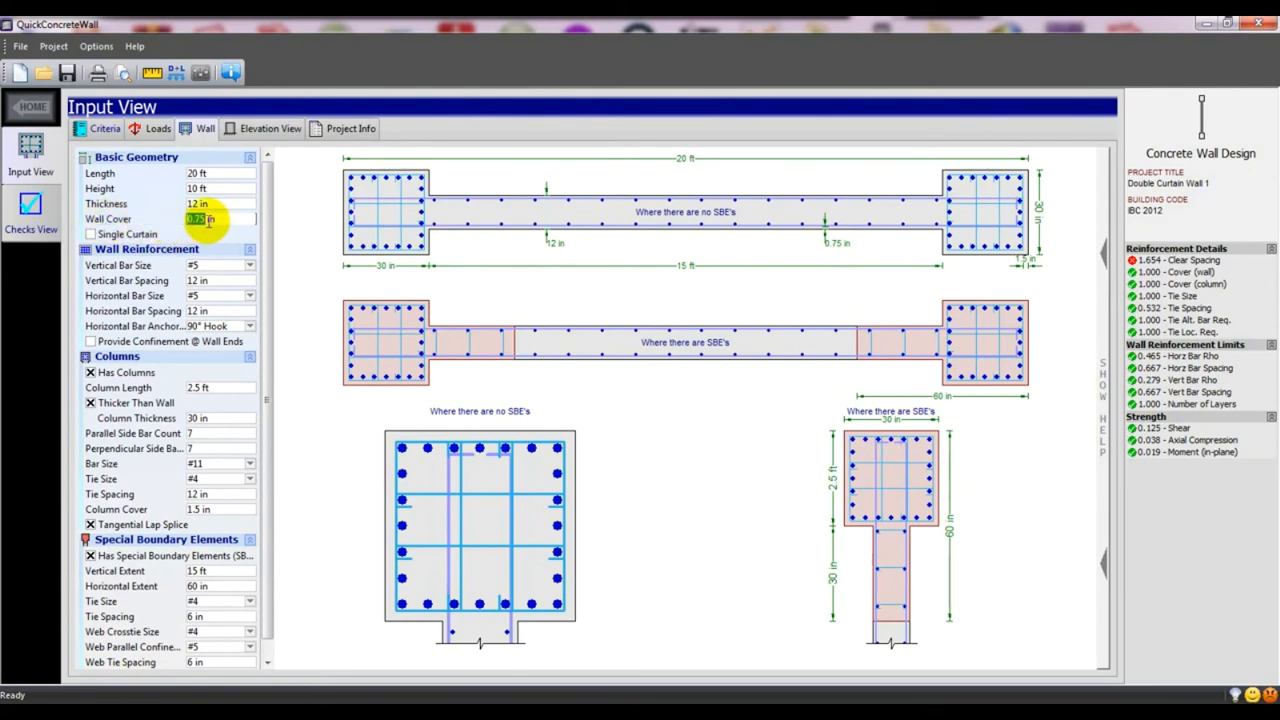
click(199, 219)
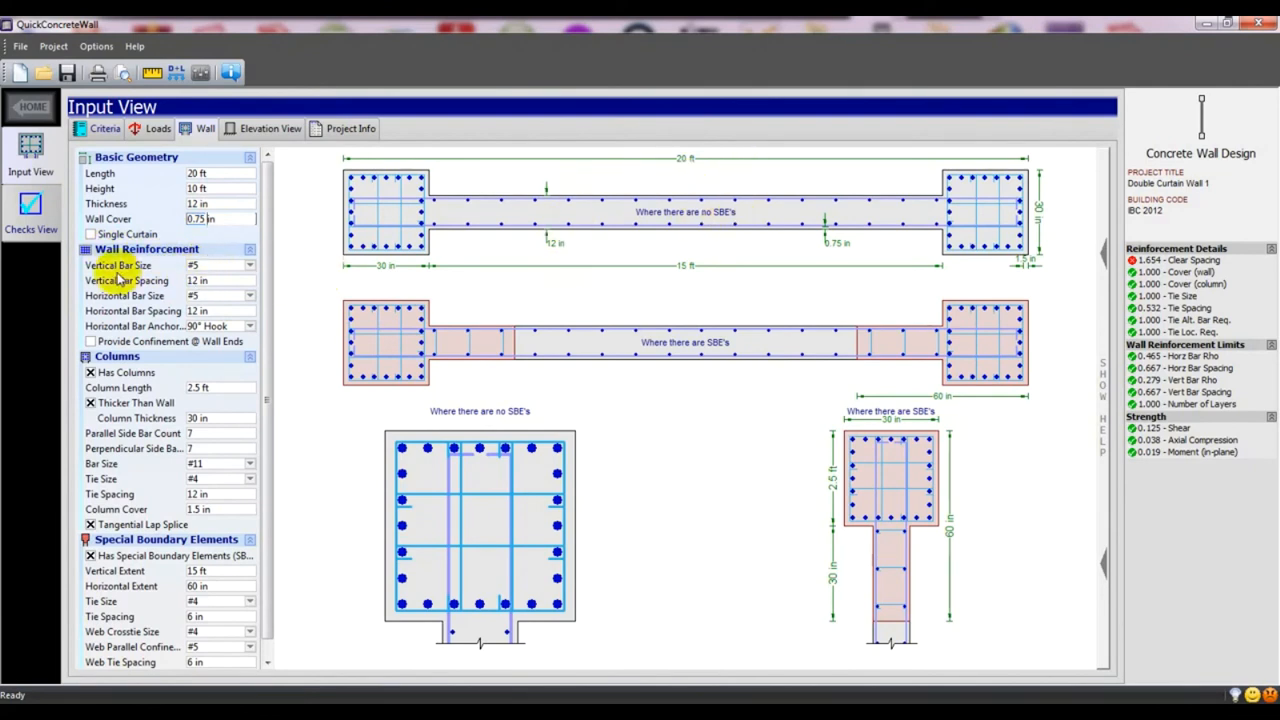
Set the wall's vertical reinforcement to #4 bars at 10 in spacing.
click(207, 265)
click(209, 290)
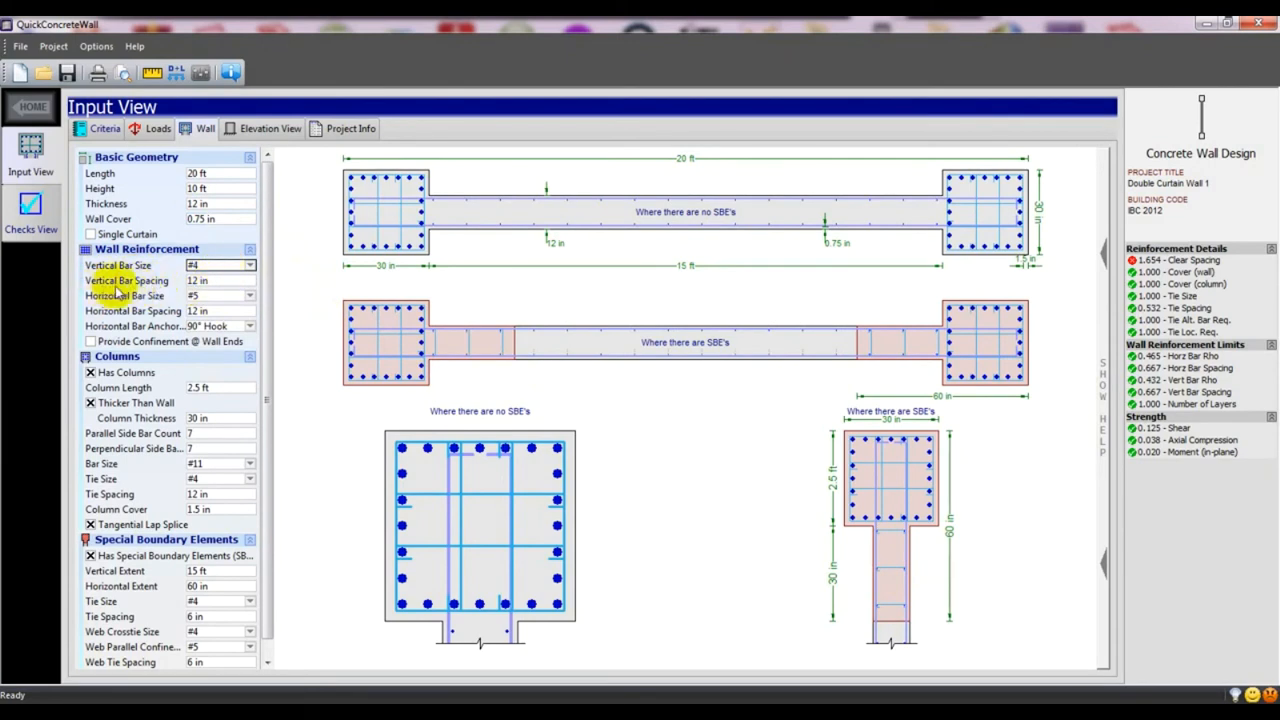
double_click(195, 281)
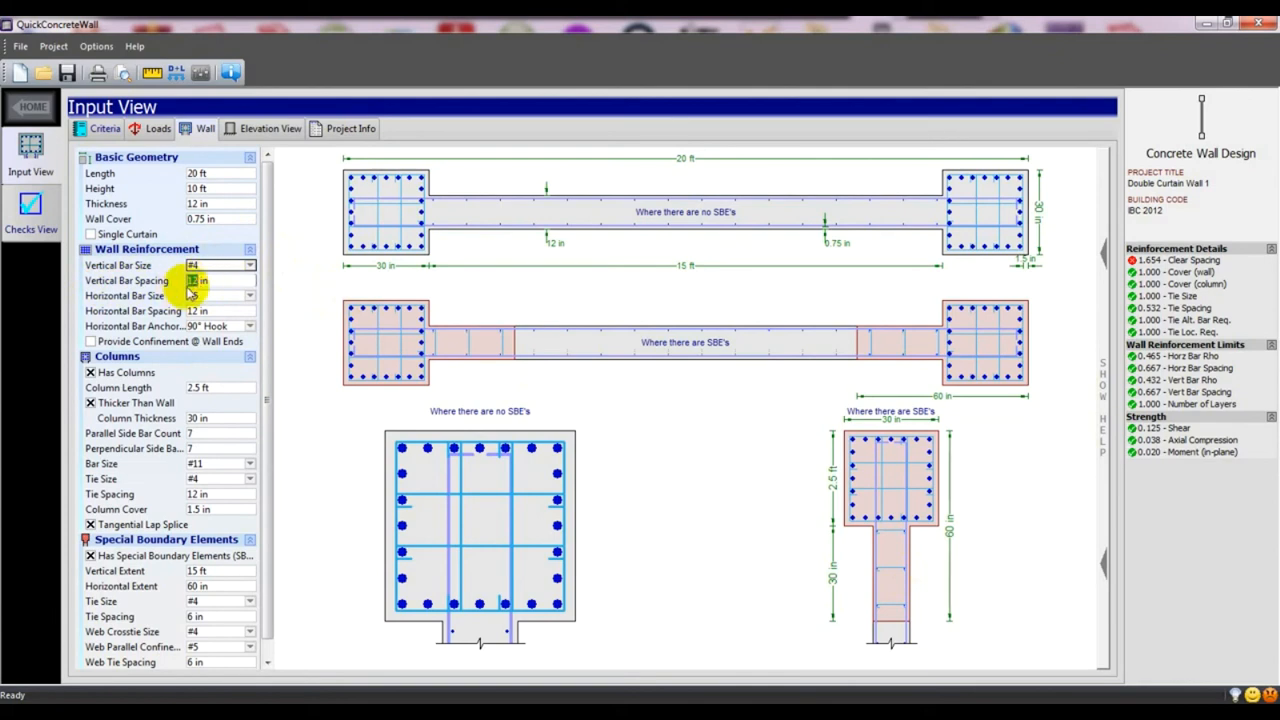
text(10)
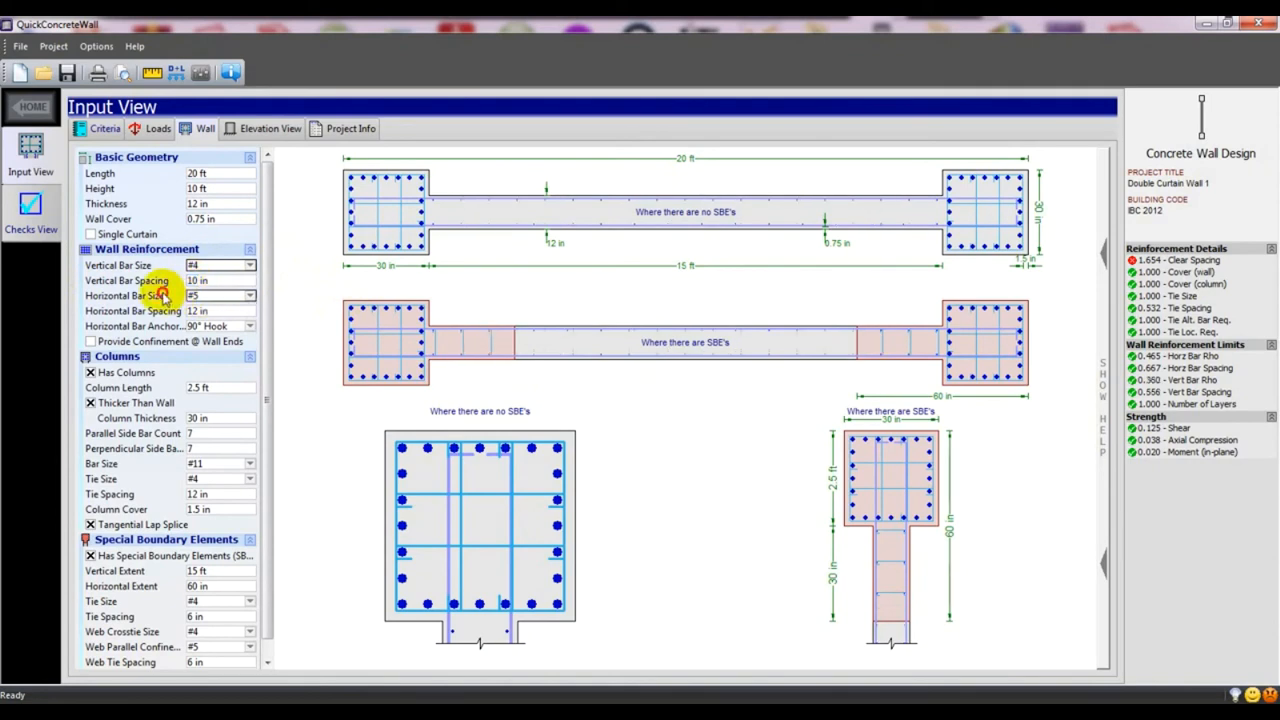
Set the wall's horizontal reinforcement to #4 bars at 10 in spacing.
click(205, 296)
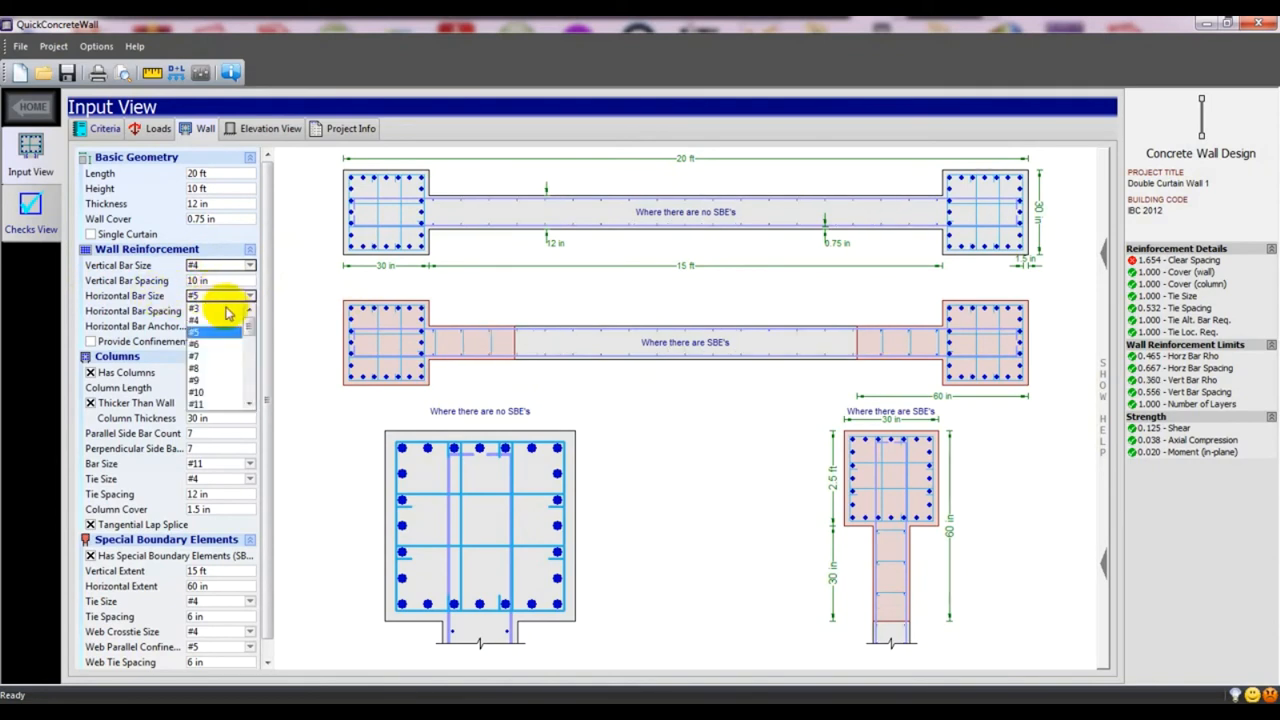
click(220, 321)
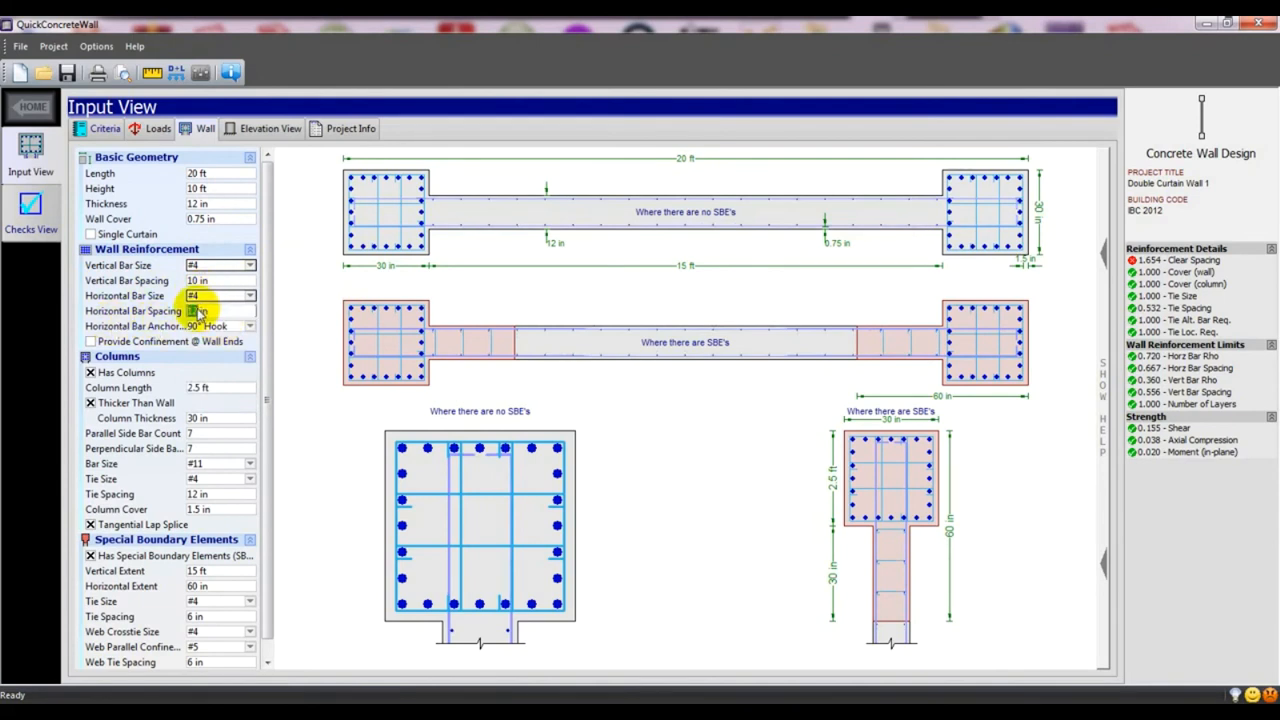
click(197, 313)
text(10)
Try straight anchorage for the horizontal bars and return it to the 90° hook.
click(205, 326)
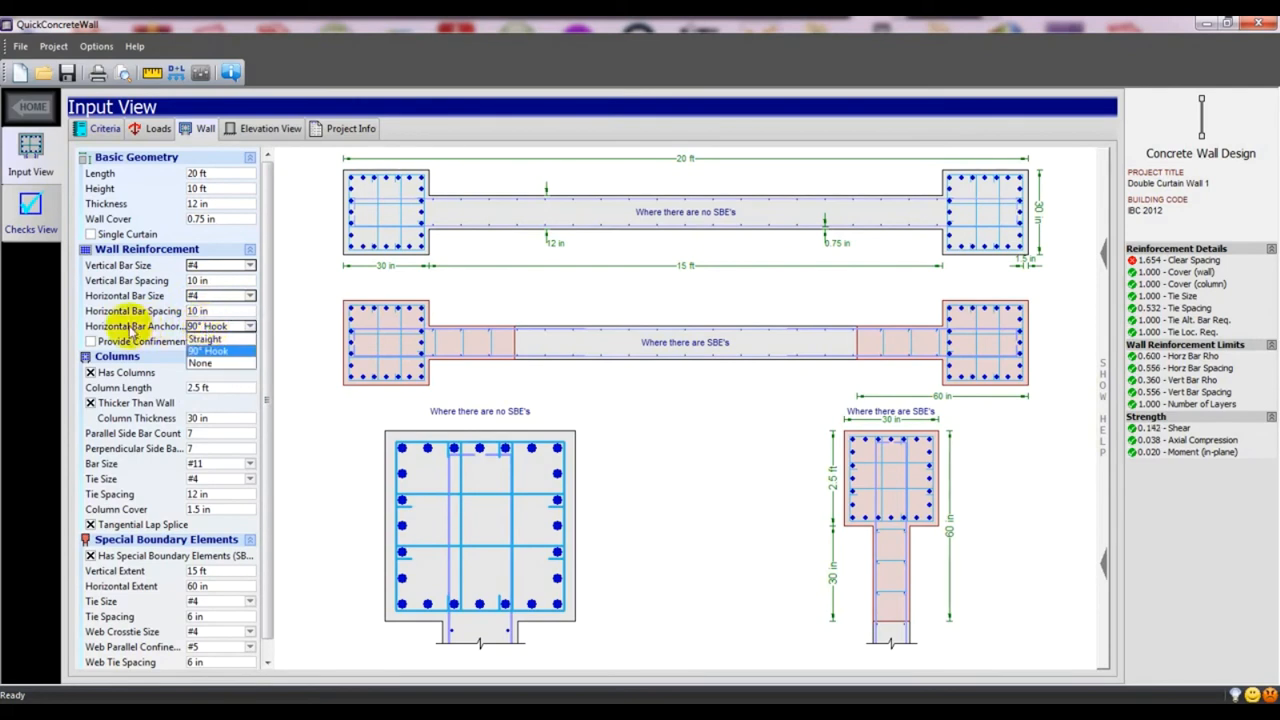
click(205, 339)
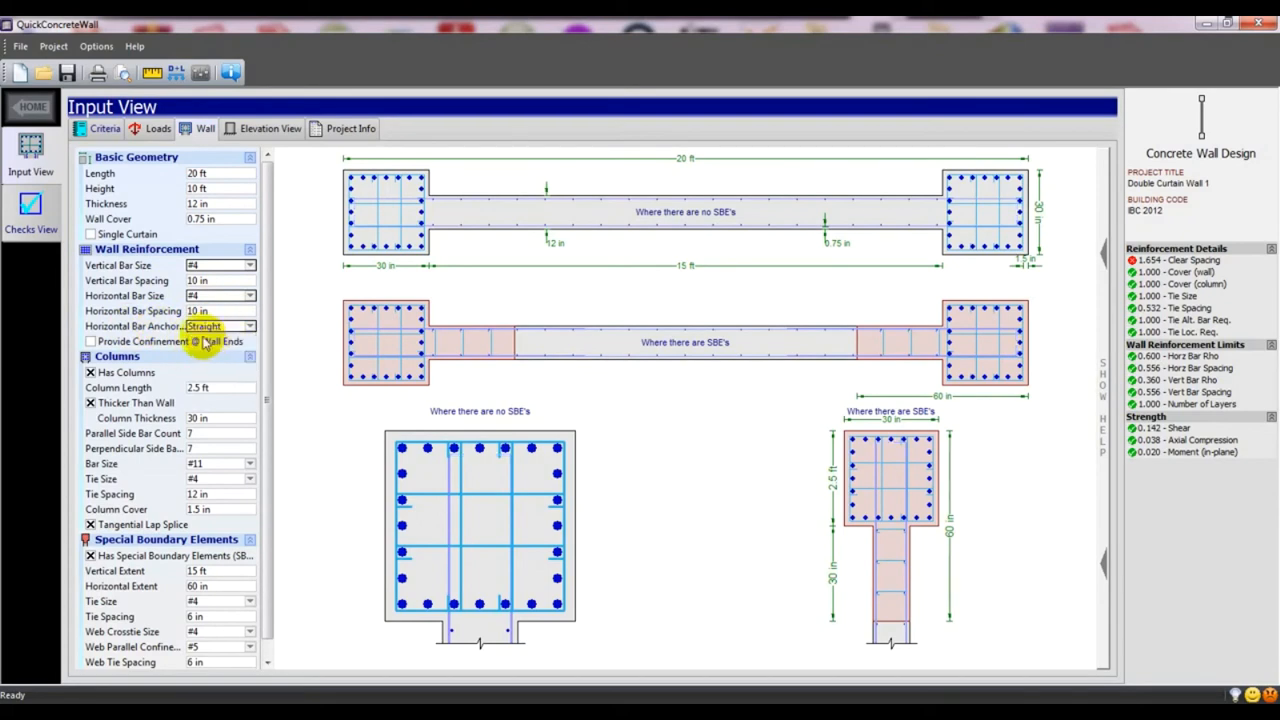
click(207, 326)
click(218, 352)
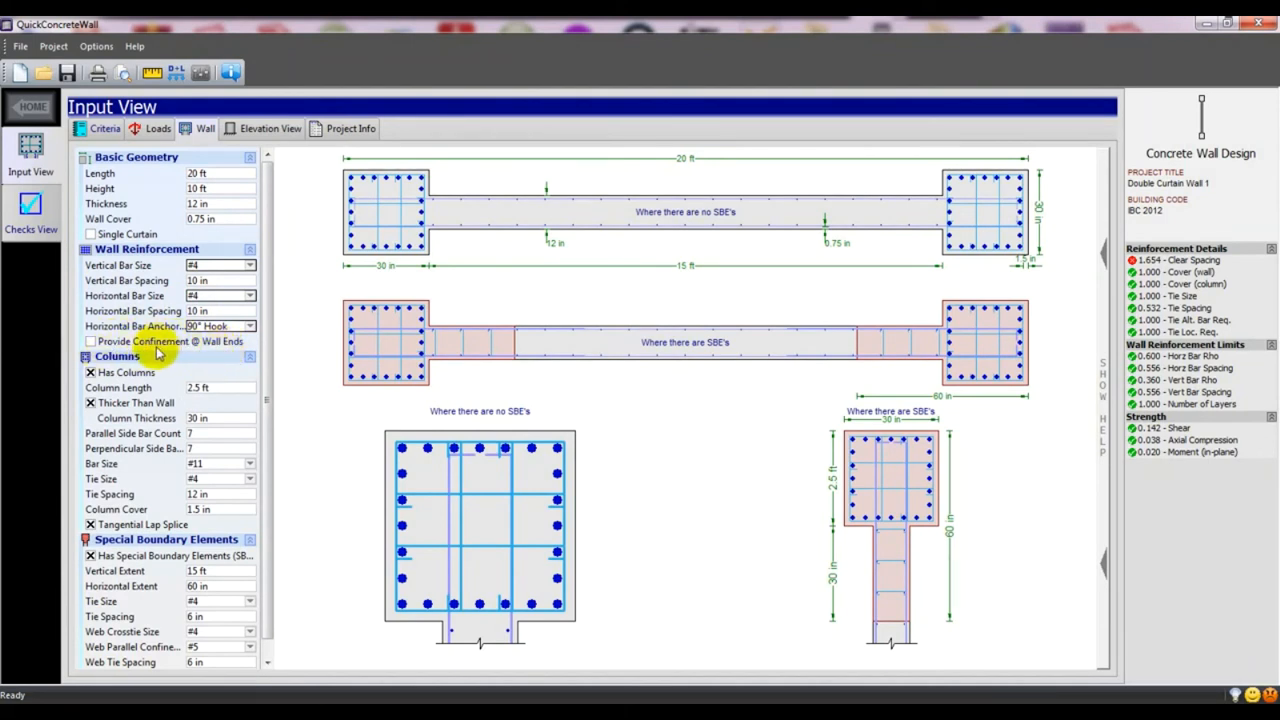
Switch confinement at the wall ends on and off repeatedly to compare the section drawings, ending with it enabled.
click(91, 341)
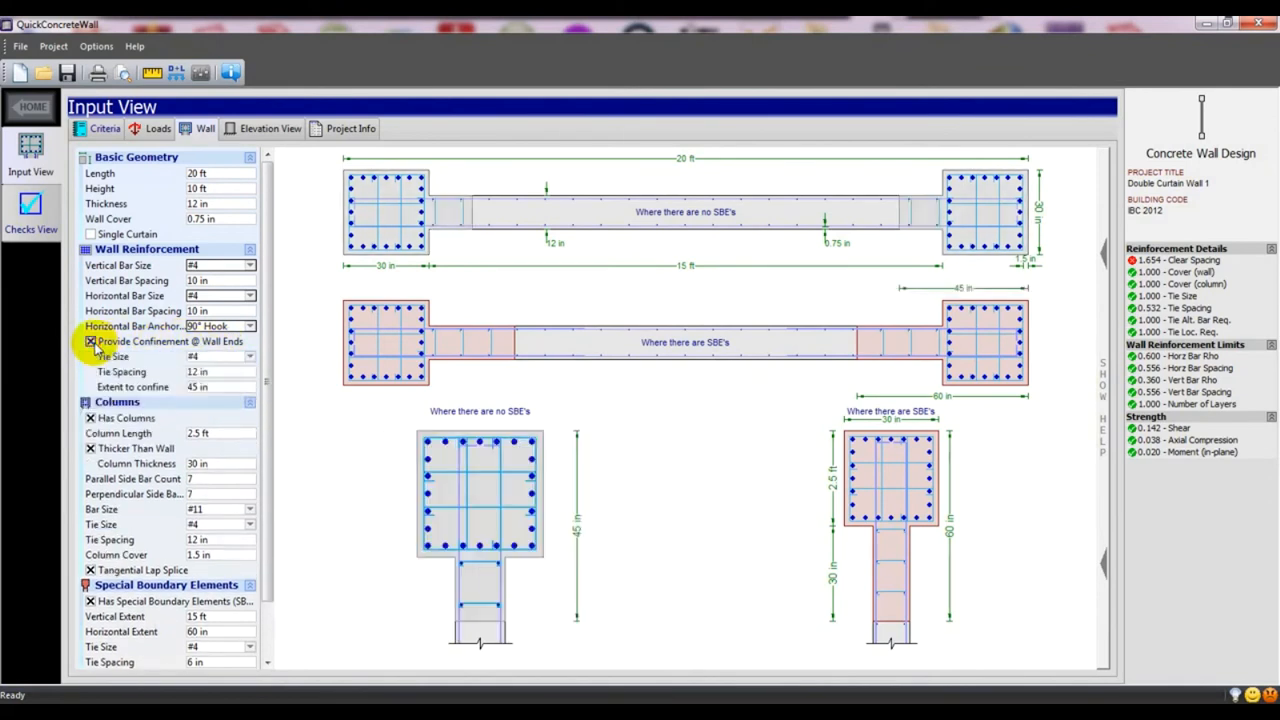
click(91, 341)
click(91, 341)
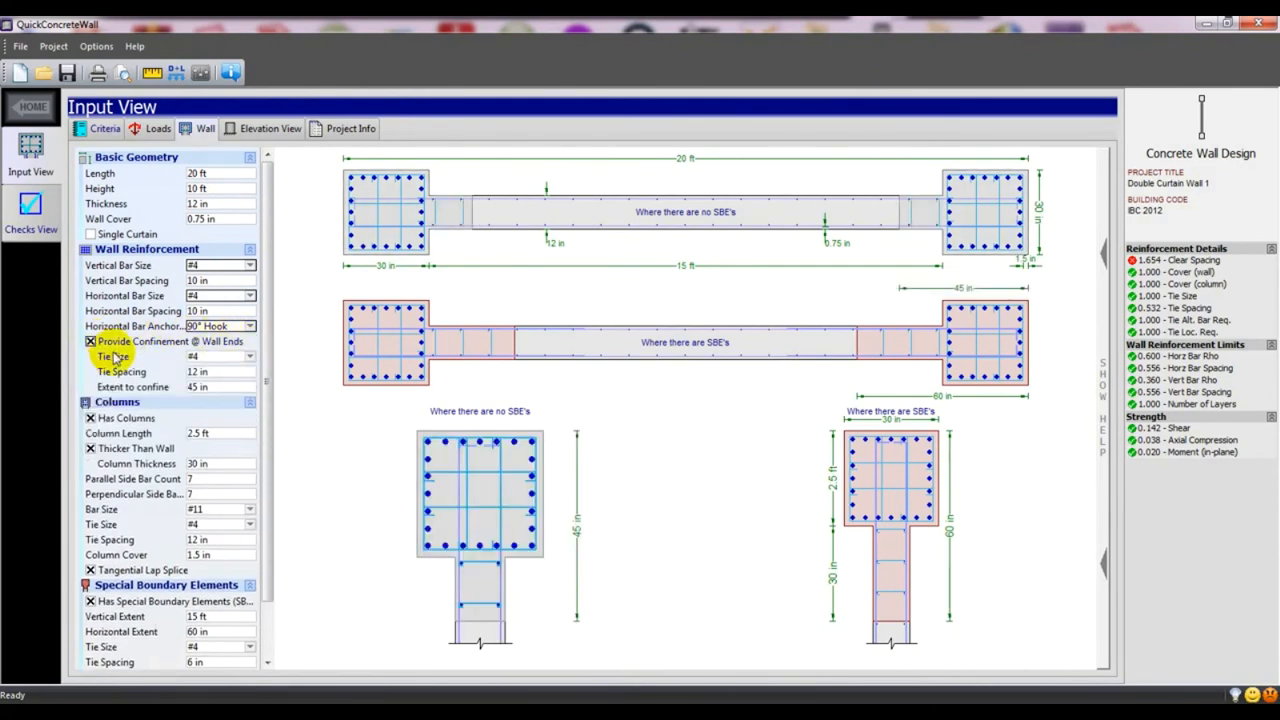
click(91, 341)
click(91, 341)
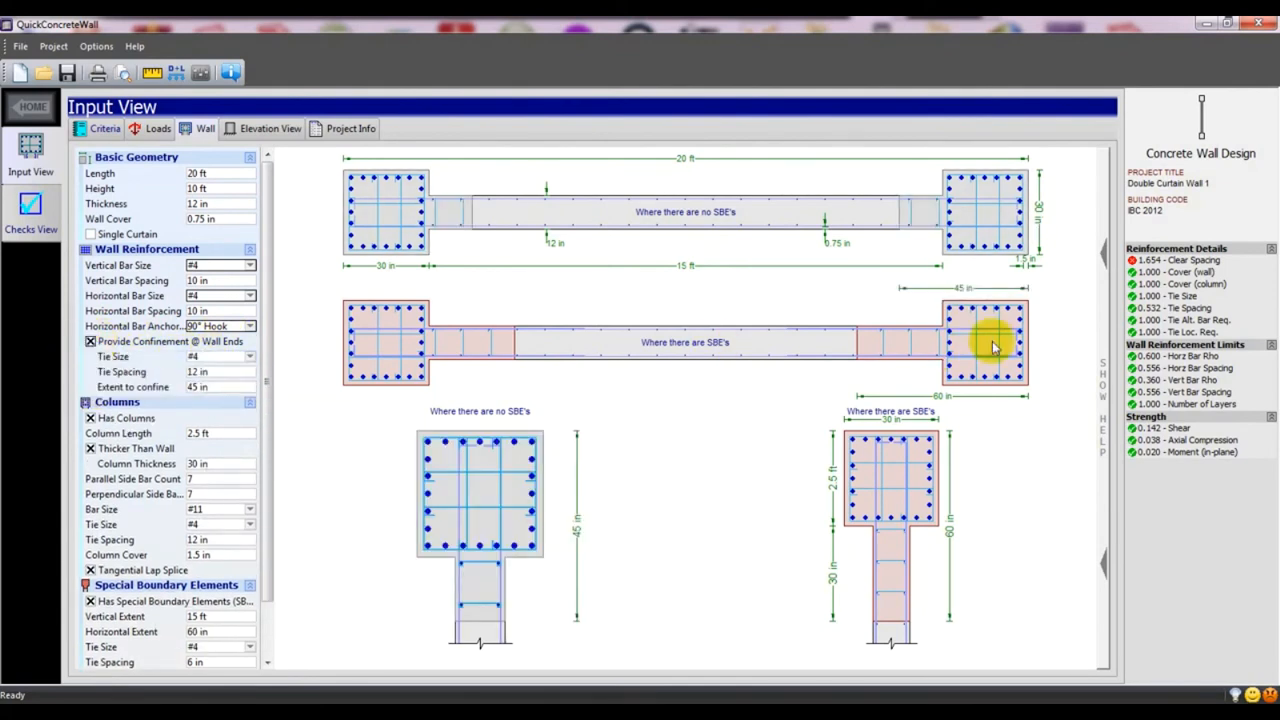
click(91, 341)
click(91, 341)
click(91, 341)
click(91, 341)
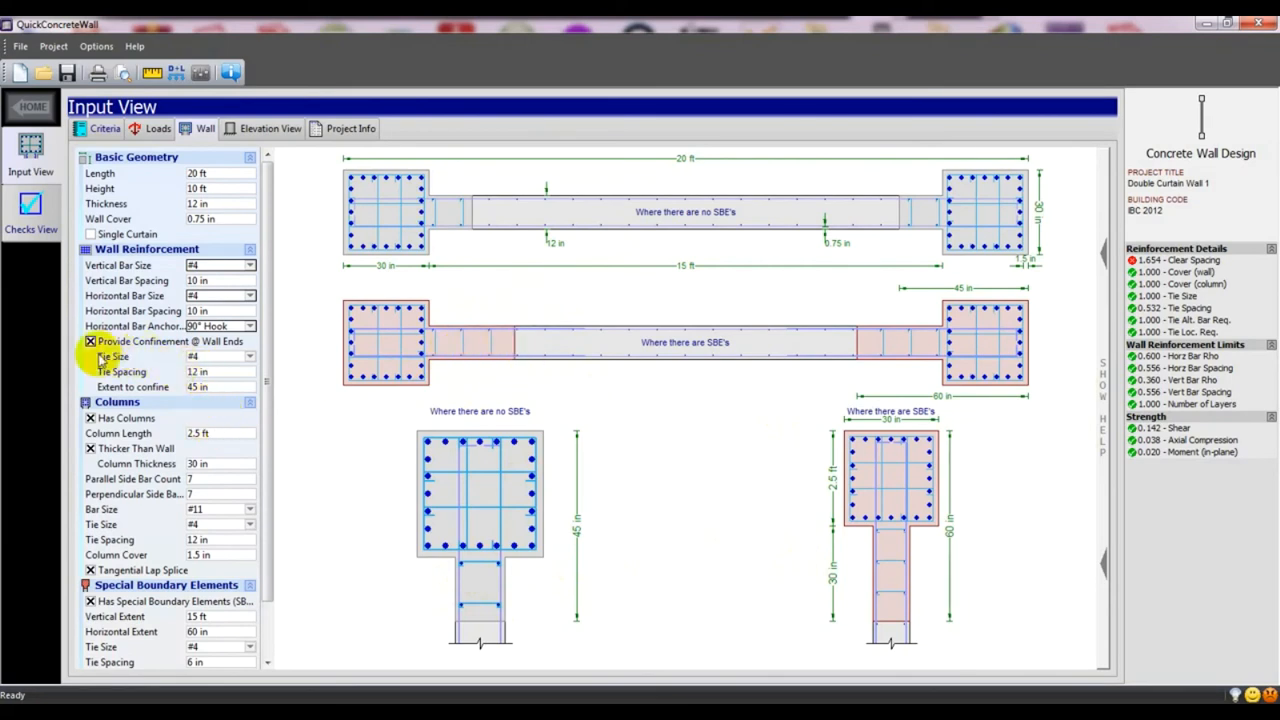
Set the wall-end confinement to #3 ties at 10 in spacing over a 60 in extent, and turn the confinement off.
click(232, 356)
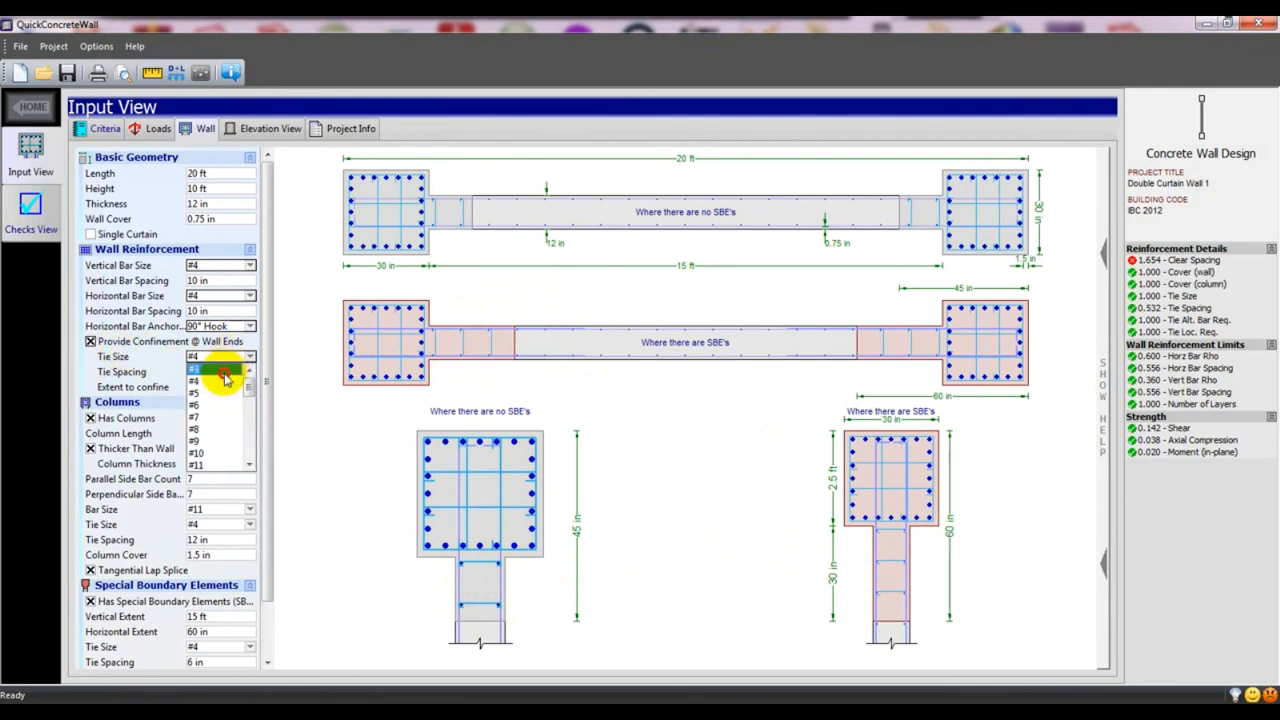
click(225, 372)
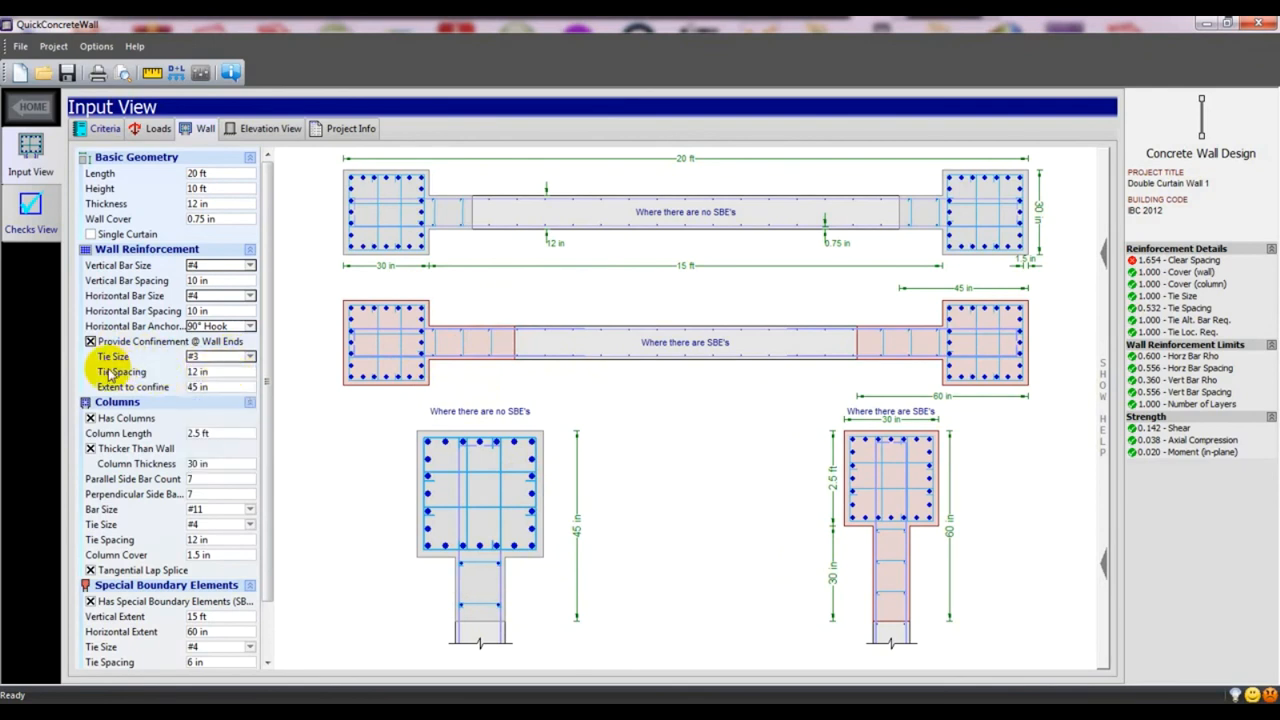
click(197, 372)
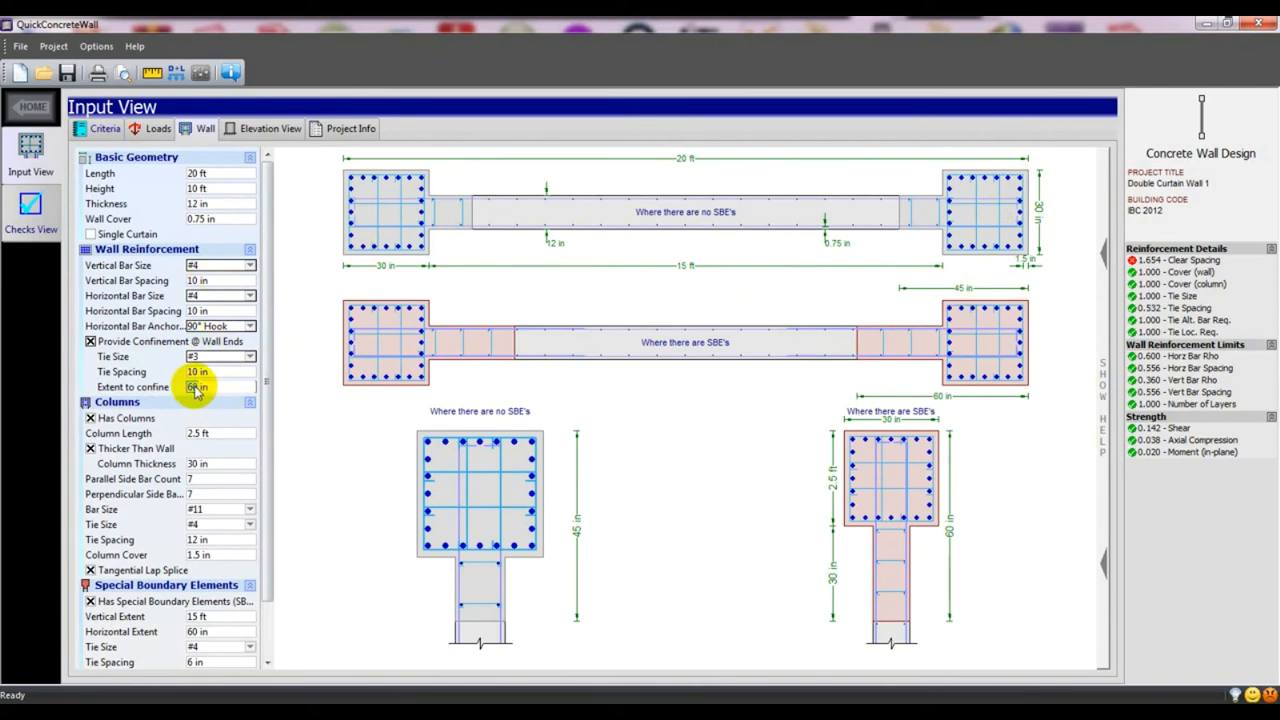
key(Return)
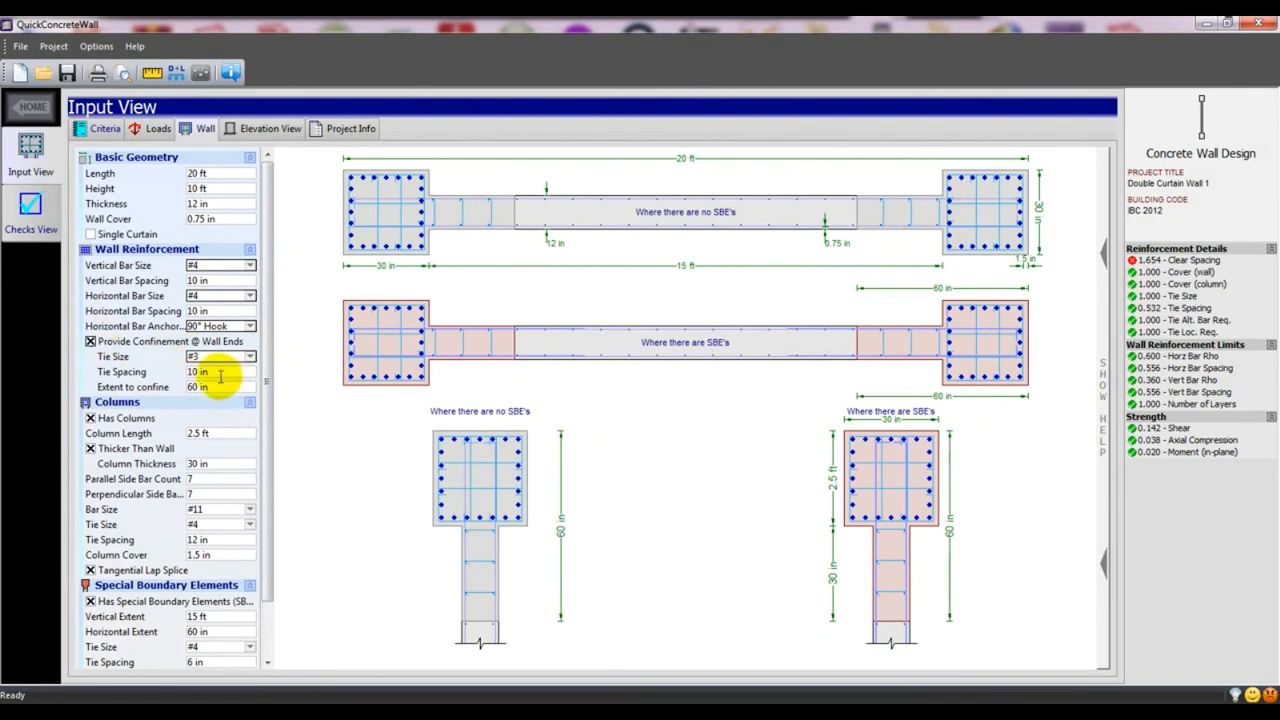
click(90, 341)
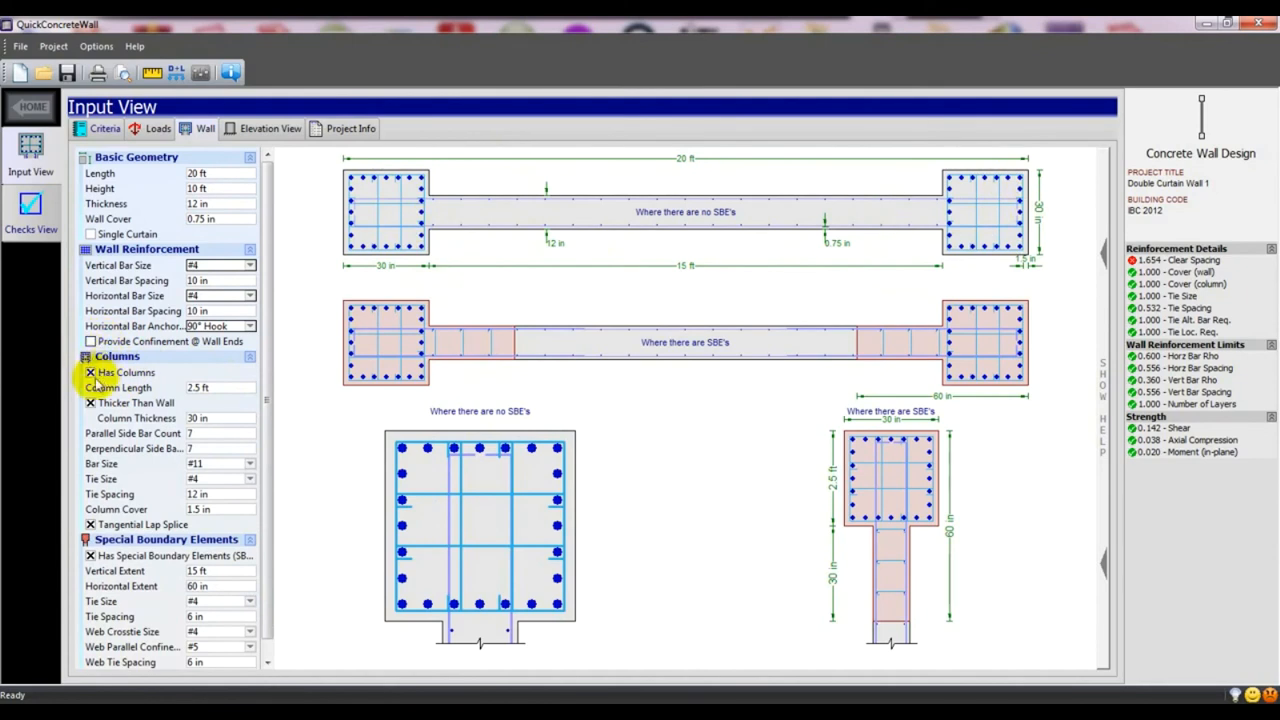
Switch the end columns off and back on, and size them 1.5 ft long by 18 in thick.
click(90, 372)
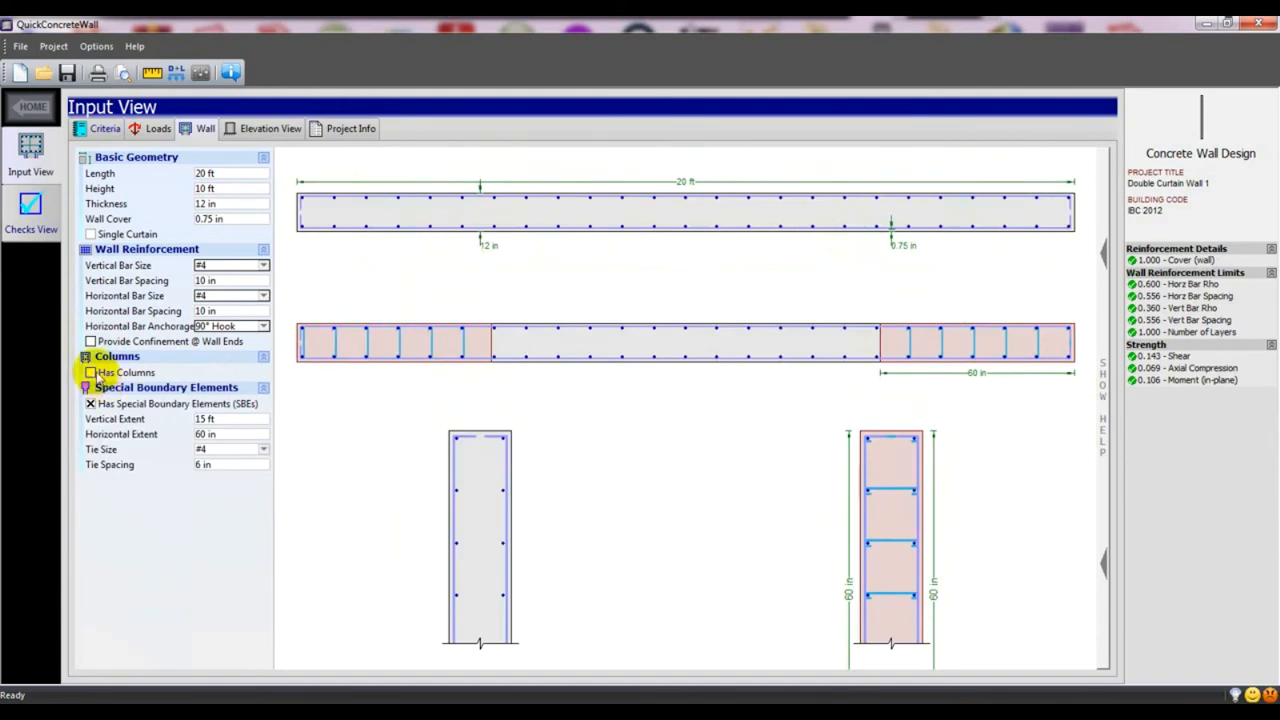
click(91, 372)
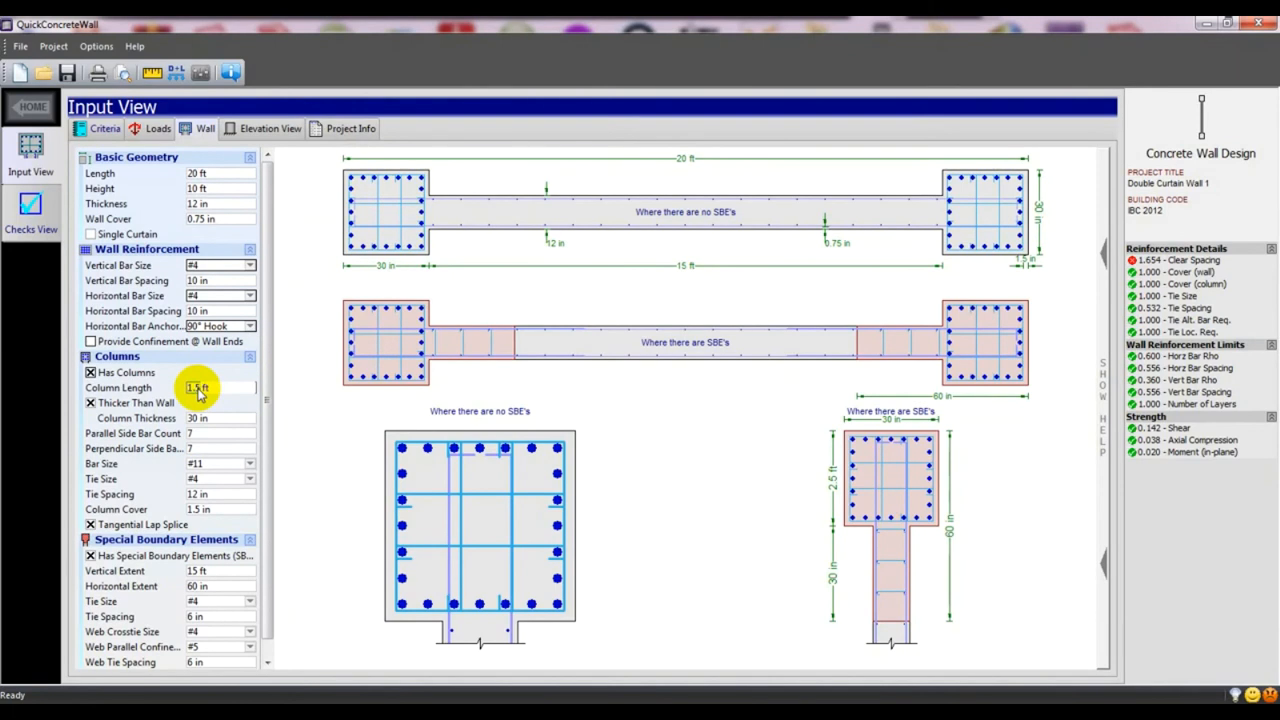
click(207, 418)
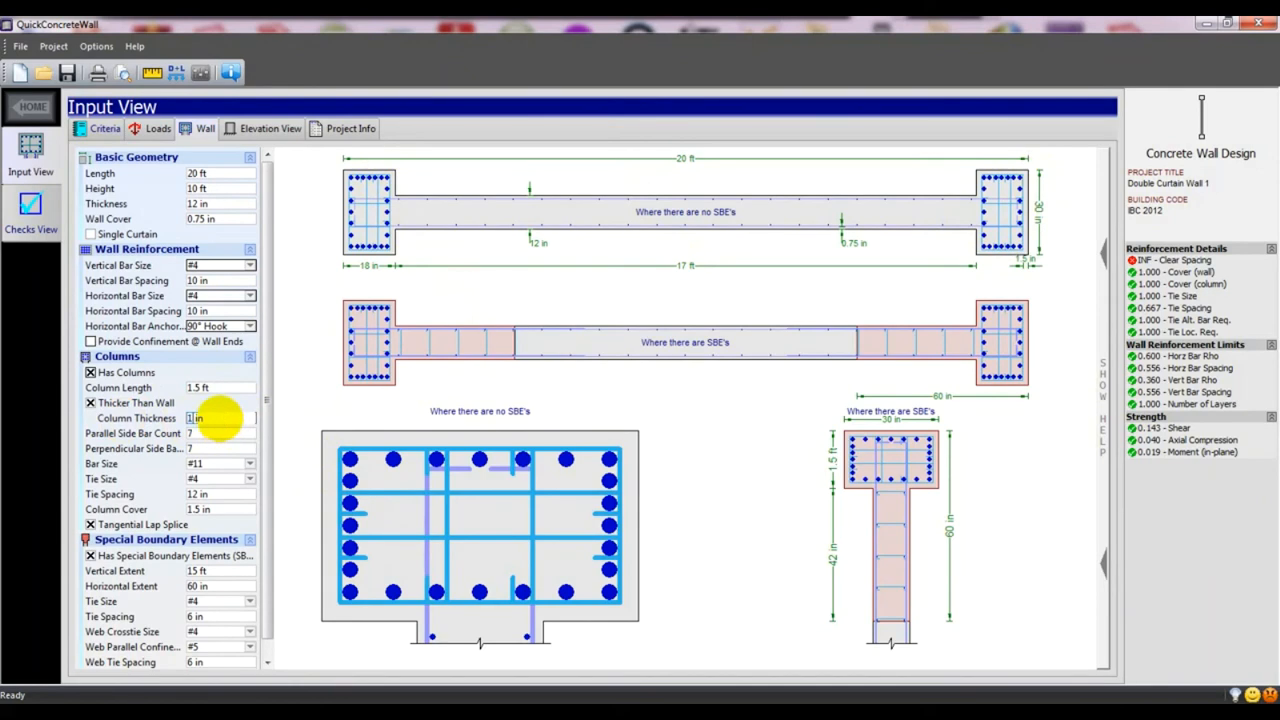
key(Tab)
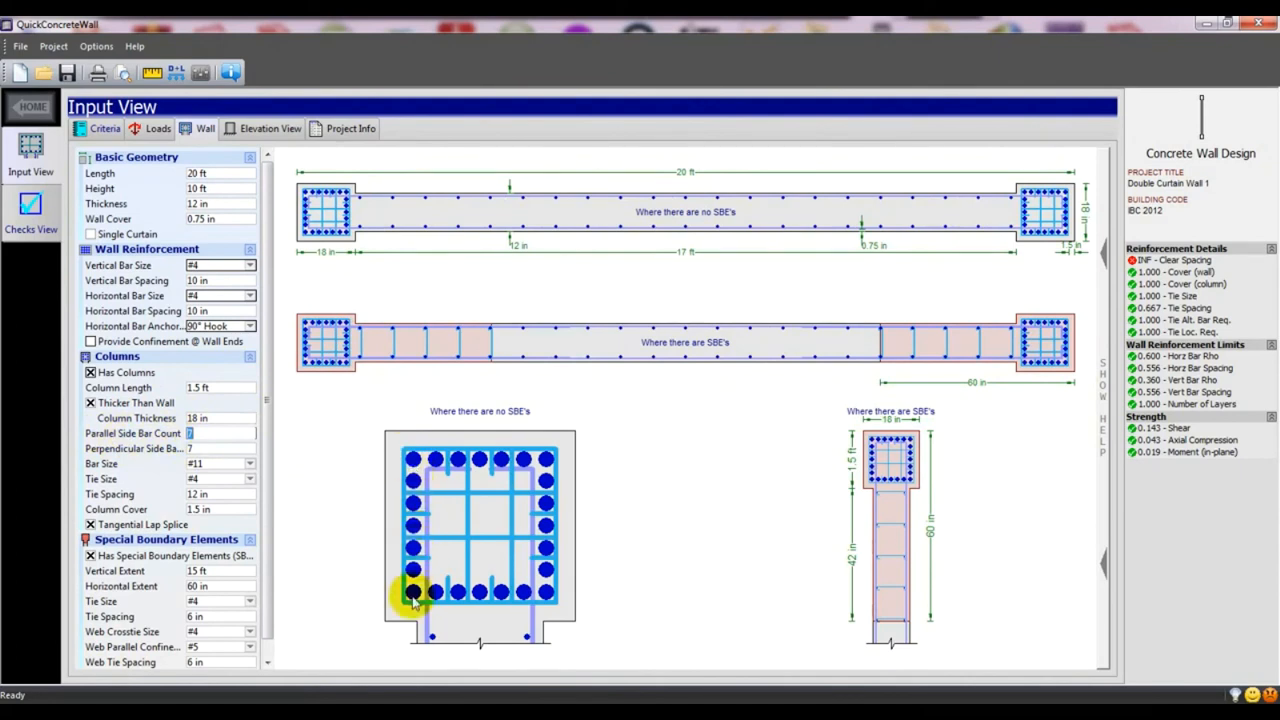
Set both the parallel and perpendicular side bar counts of the columns to 2.
text(2)
click(207, 450)
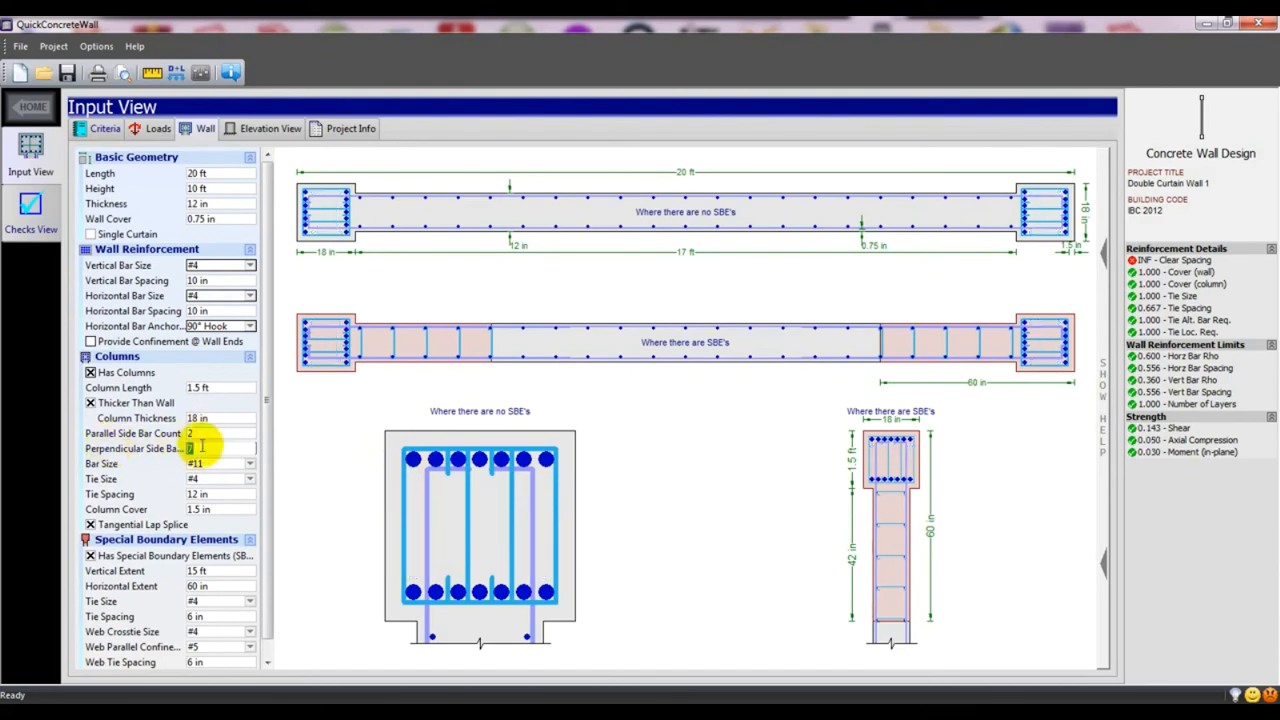
text(2)
click(305, 480)
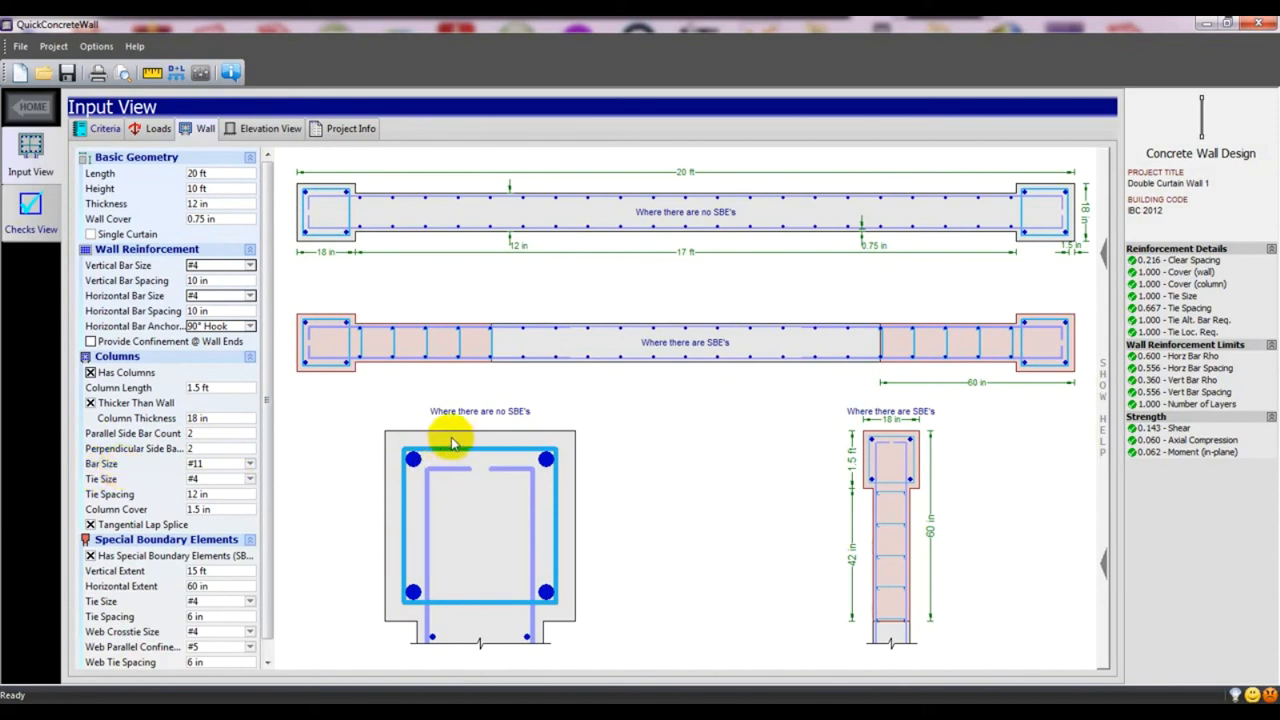
Change the column reinforcement to #5 bars with ties spaced at 10 in.
click(240, 464)
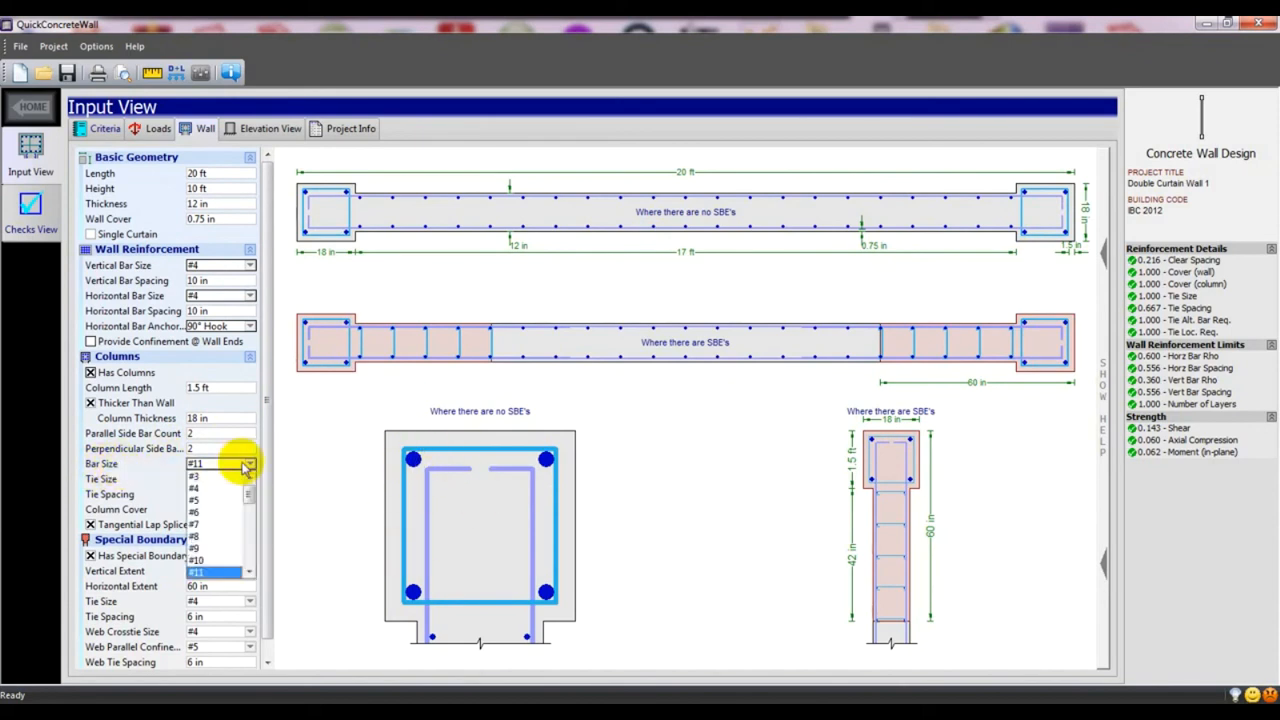
click(214, 500)
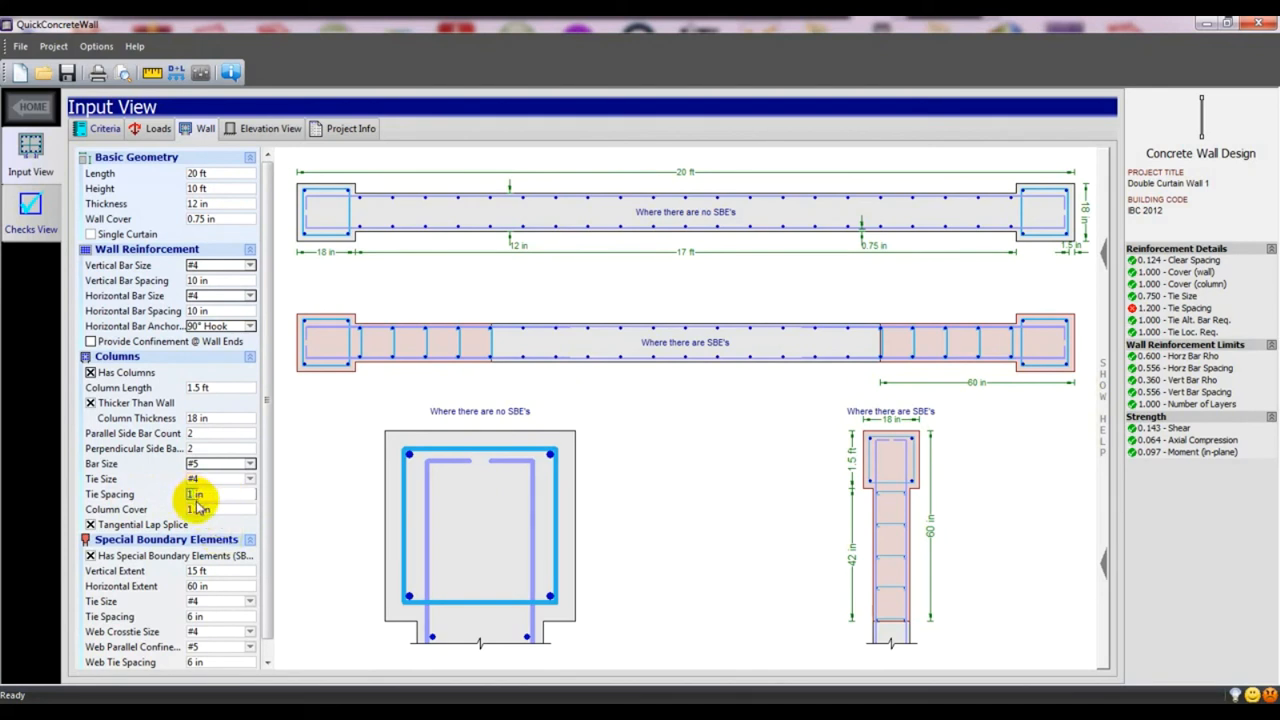
click(326, 513)
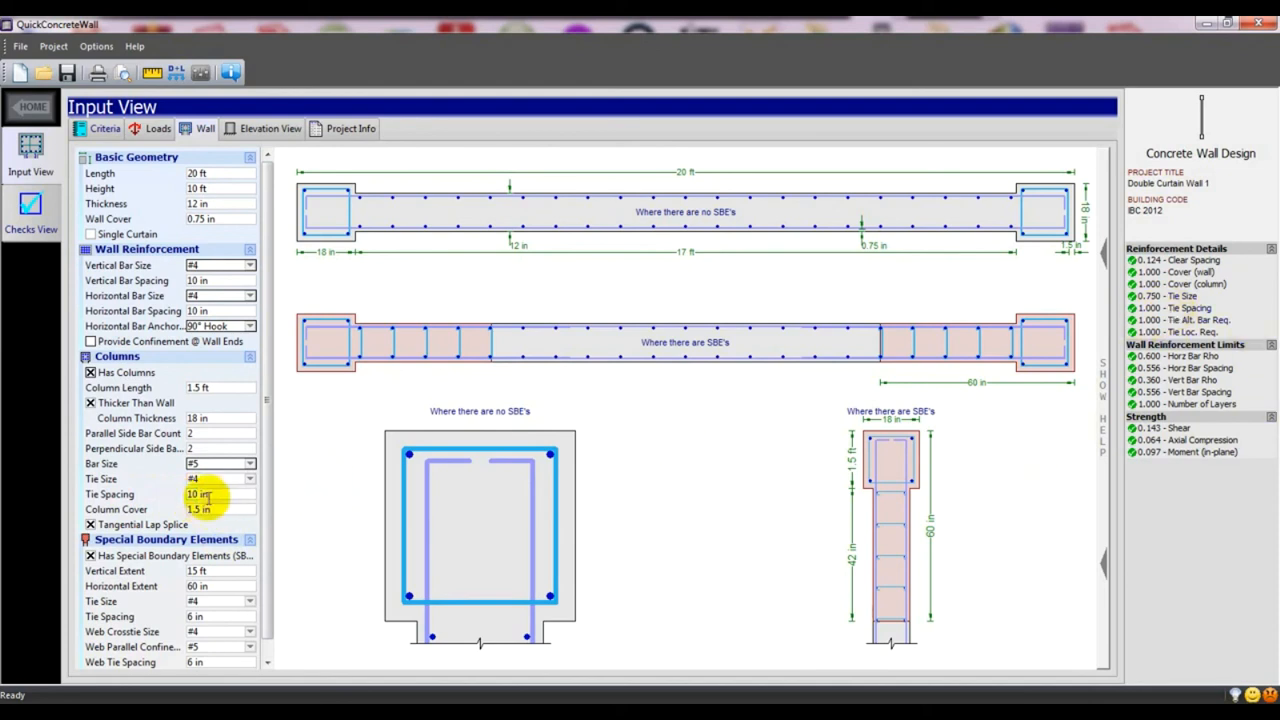
Turn off the special boundary elements, try Straight and None for horizontal bar anchorage, and return it to the 90° hook.
scroll(255, 550, down, 2)
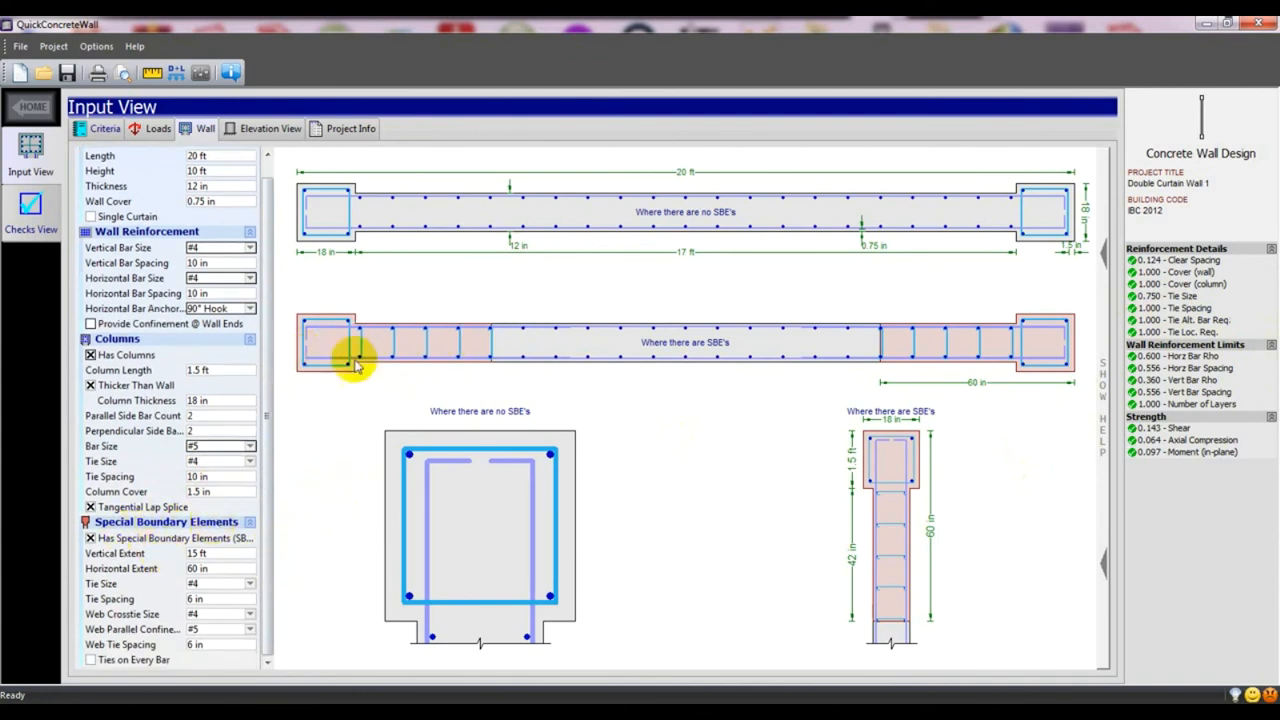
click(90, 538)
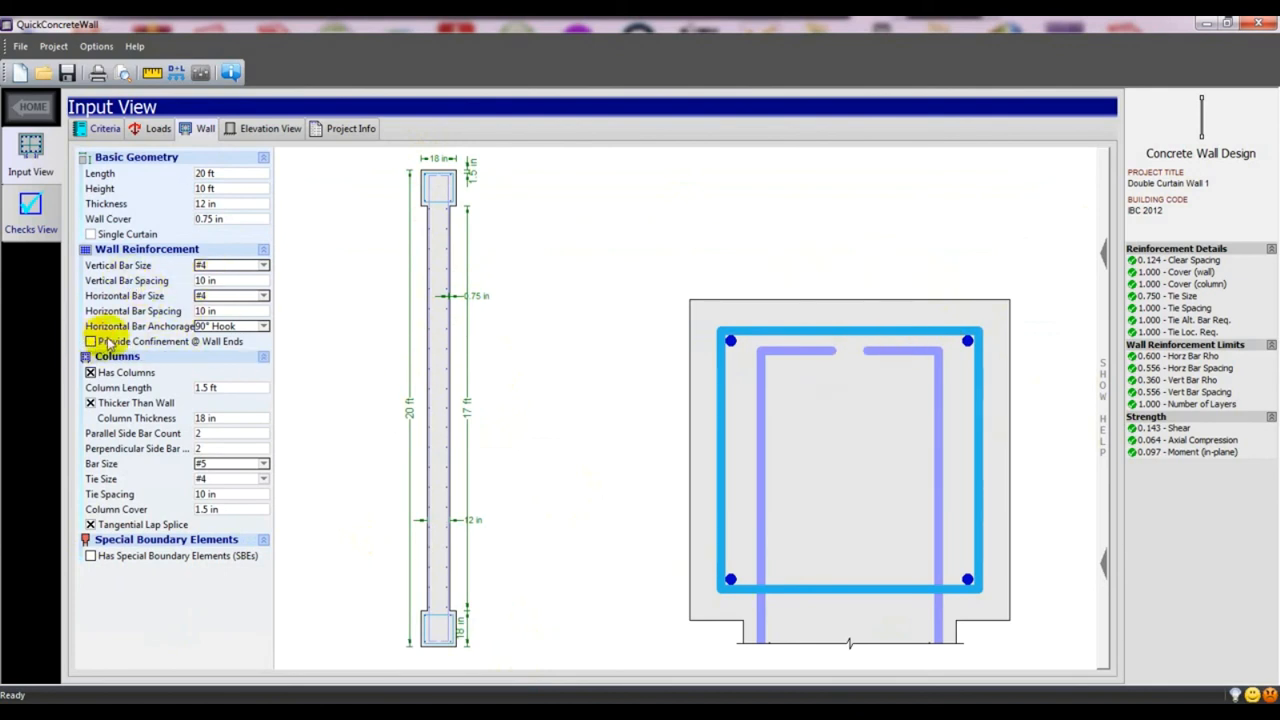
click(220, 326)
click(229, 341)
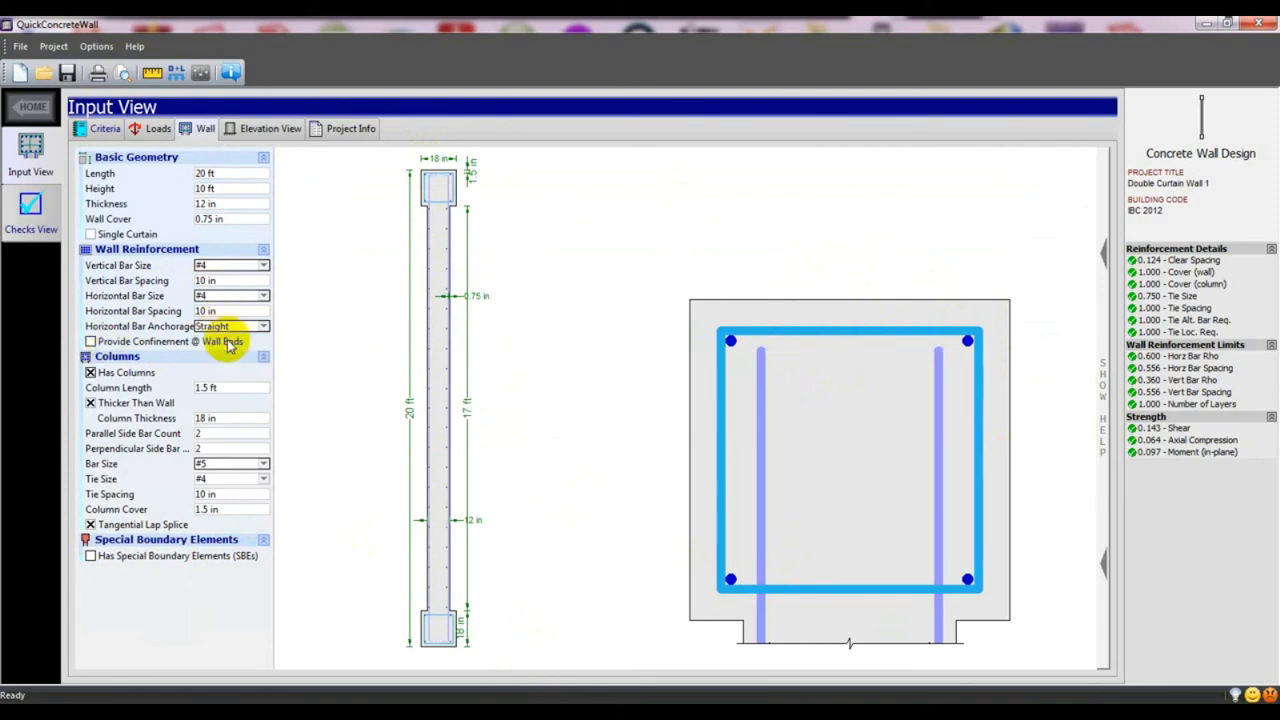
click(222, 327)
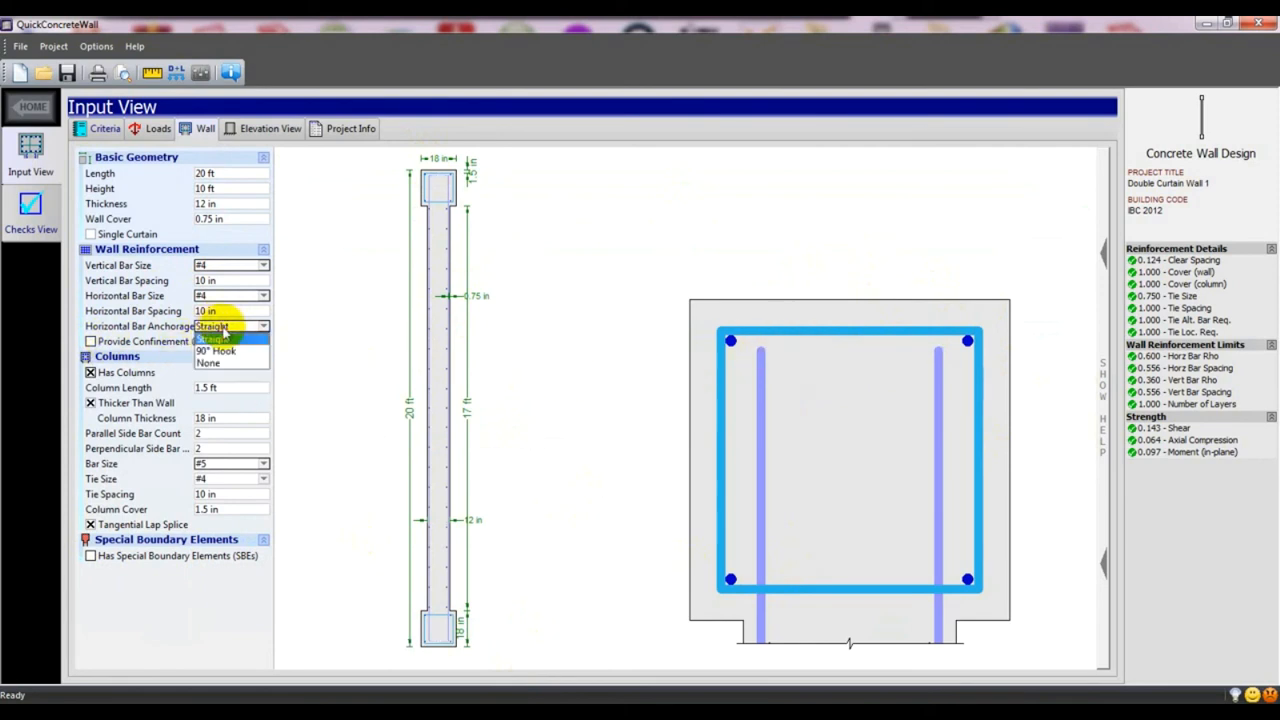
click(220, 363)
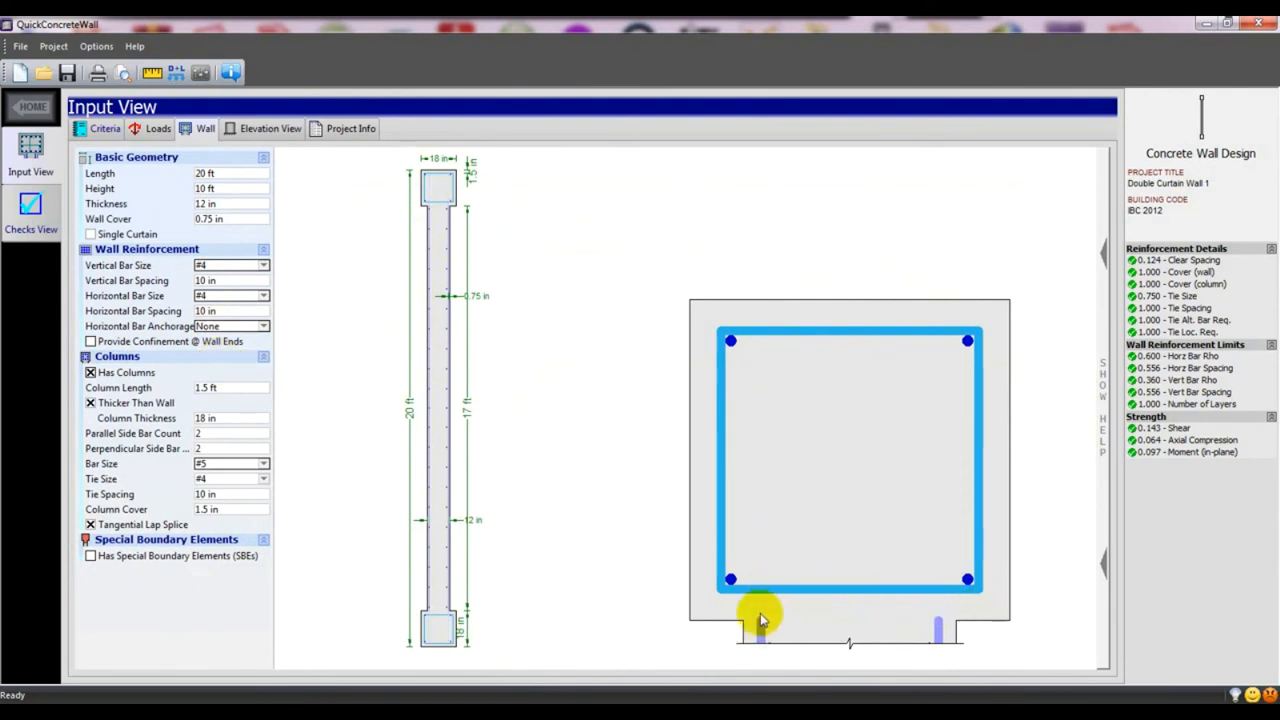
click(215, 326)
click(223, 352)
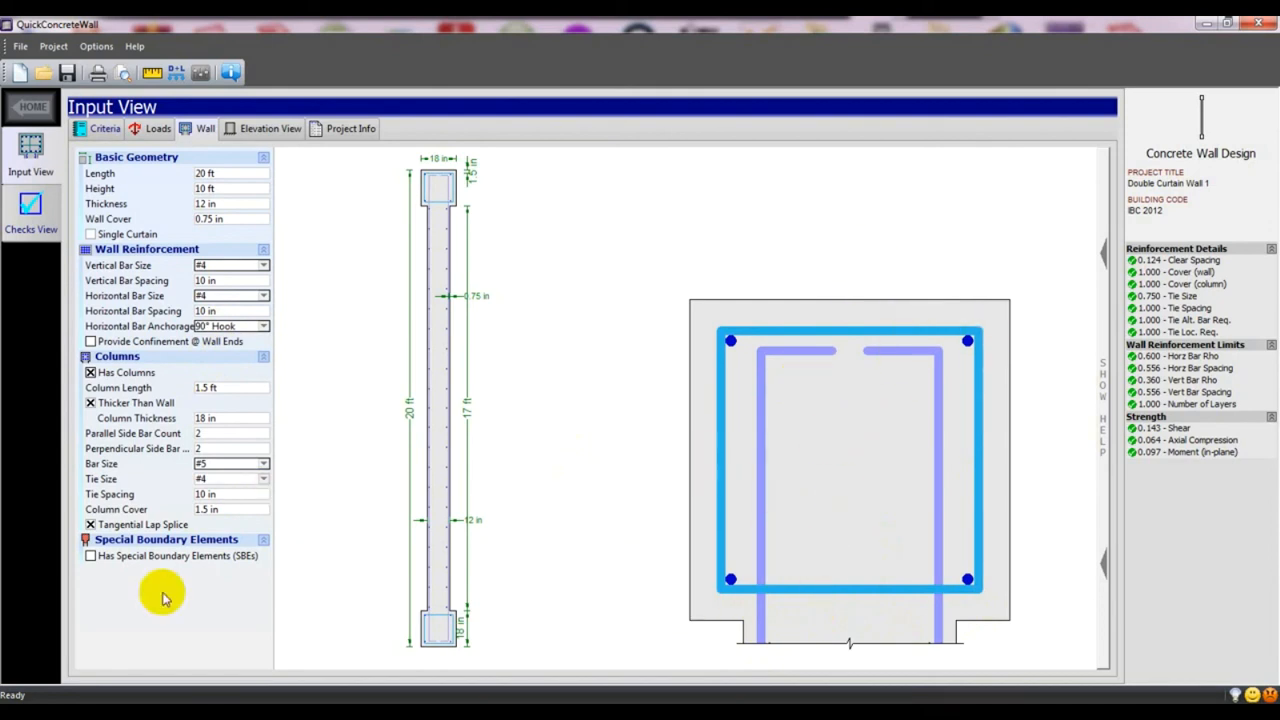
Enable the special boundary elements with a 10 ft vertical extent and examine the reinforcement layout in elevation.
click(90, 556)
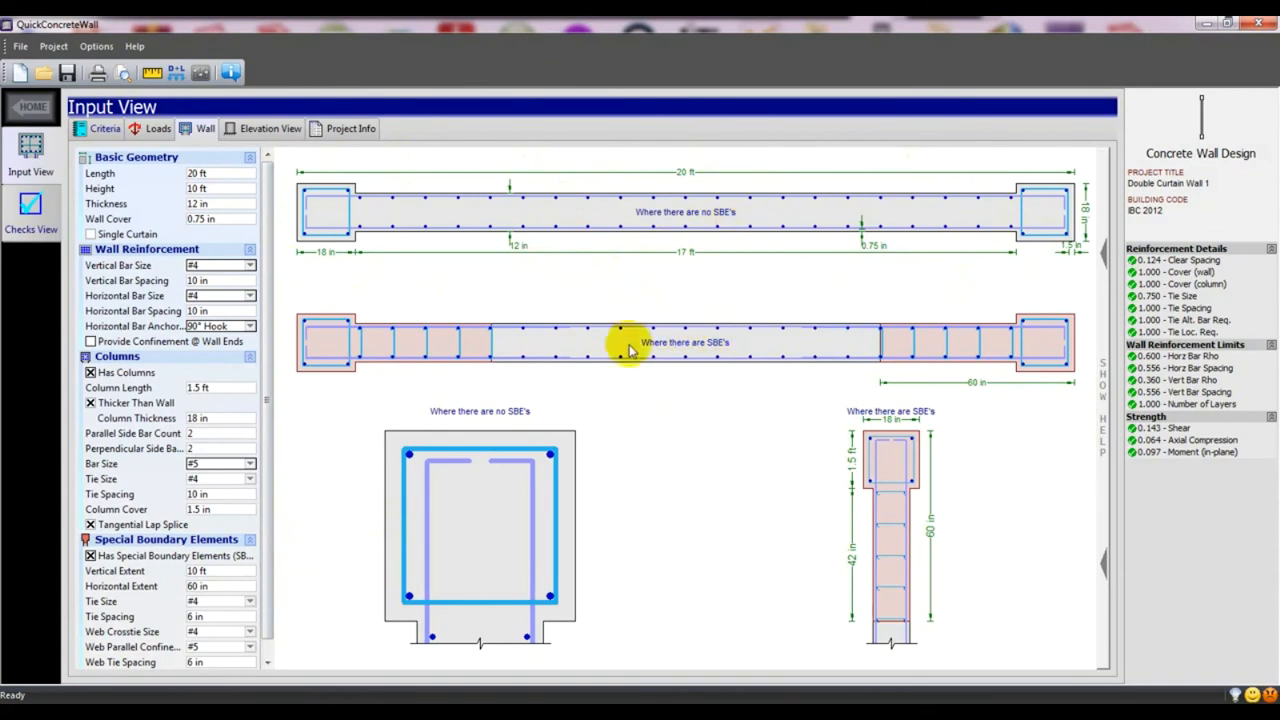
scroll(265, 460, down, 1)
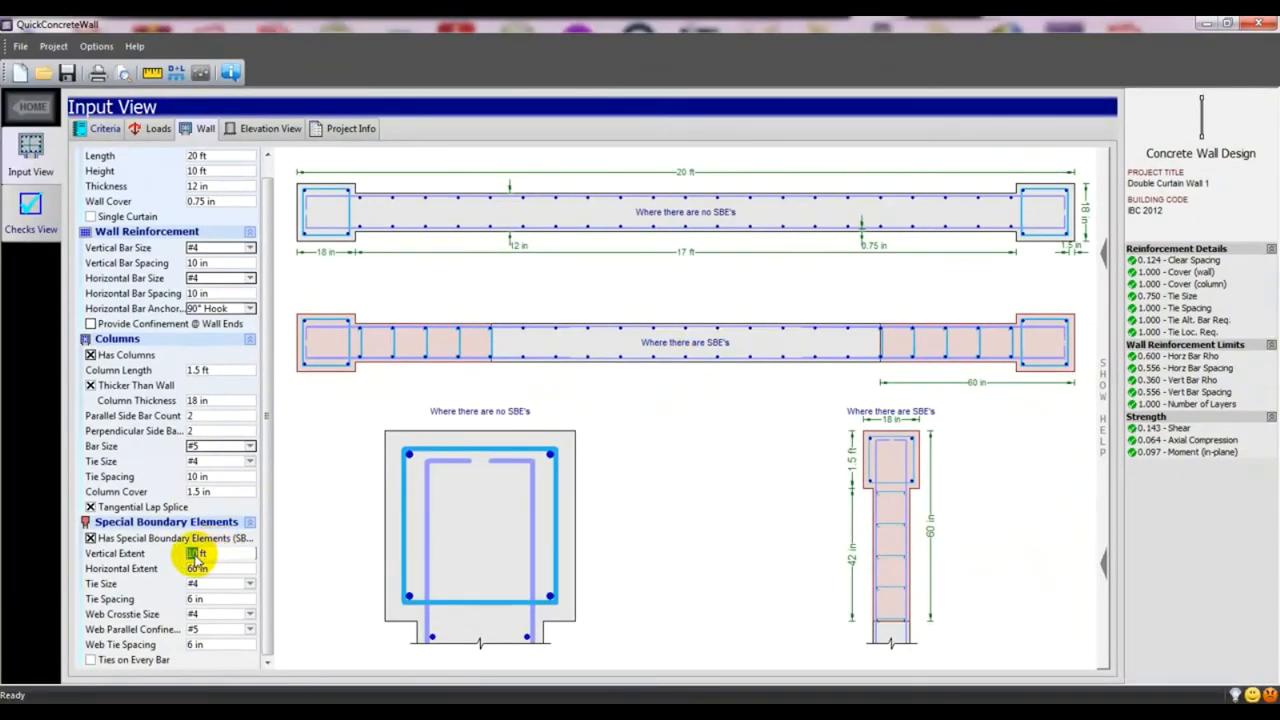
click(272, 130)
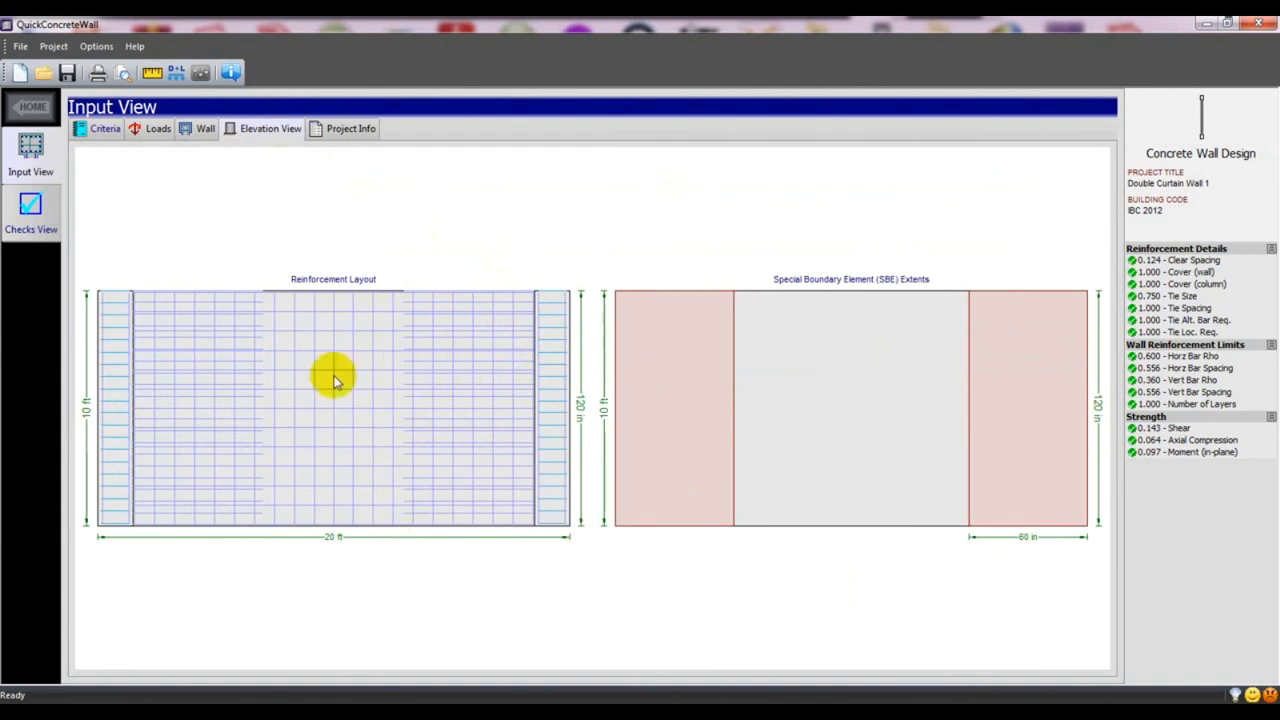
click(199, 128)
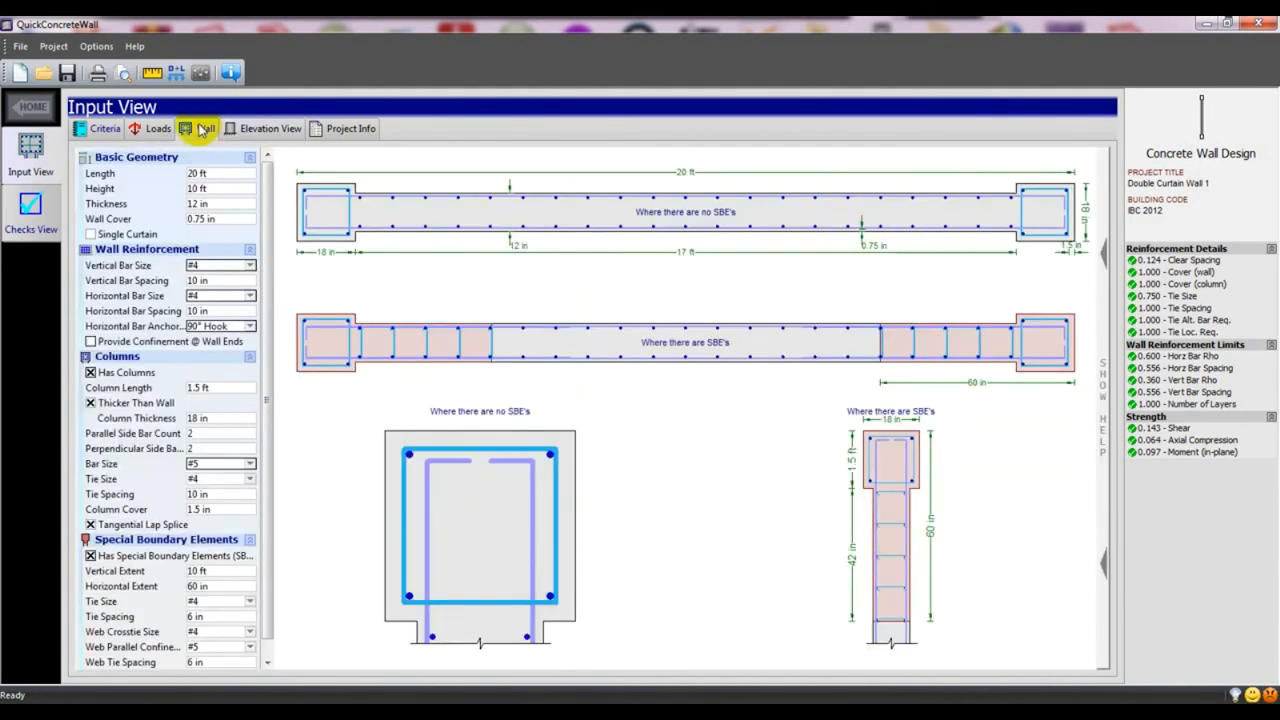
Switch the special boundary elements off and back on to compare the wall's elevation reinforcement with and without them.
click(90, 556)
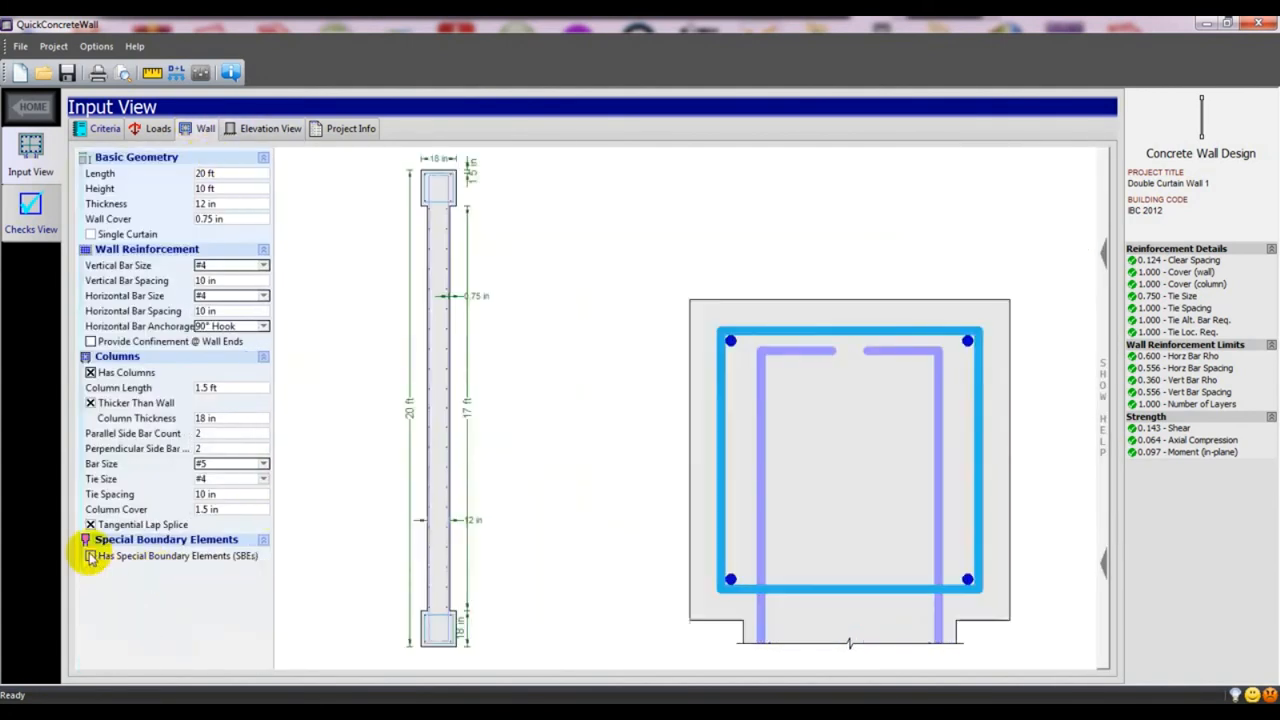
click(262, 128)
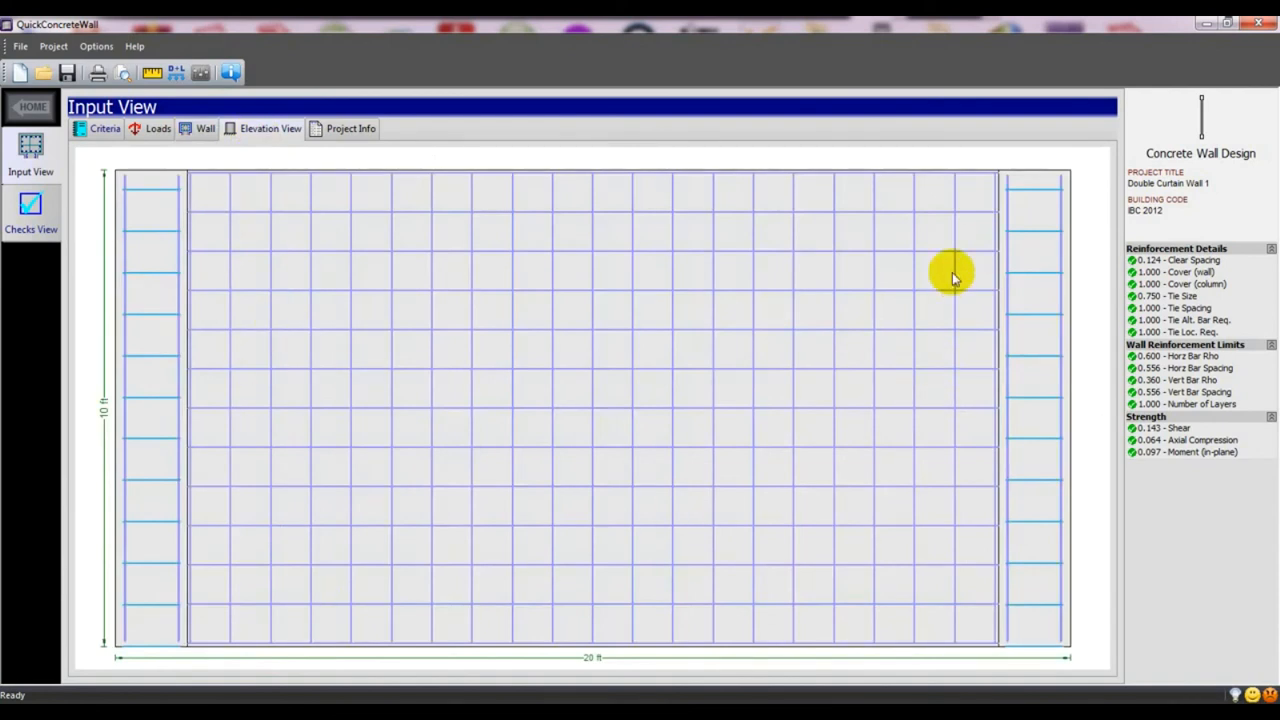
click(205, 128)
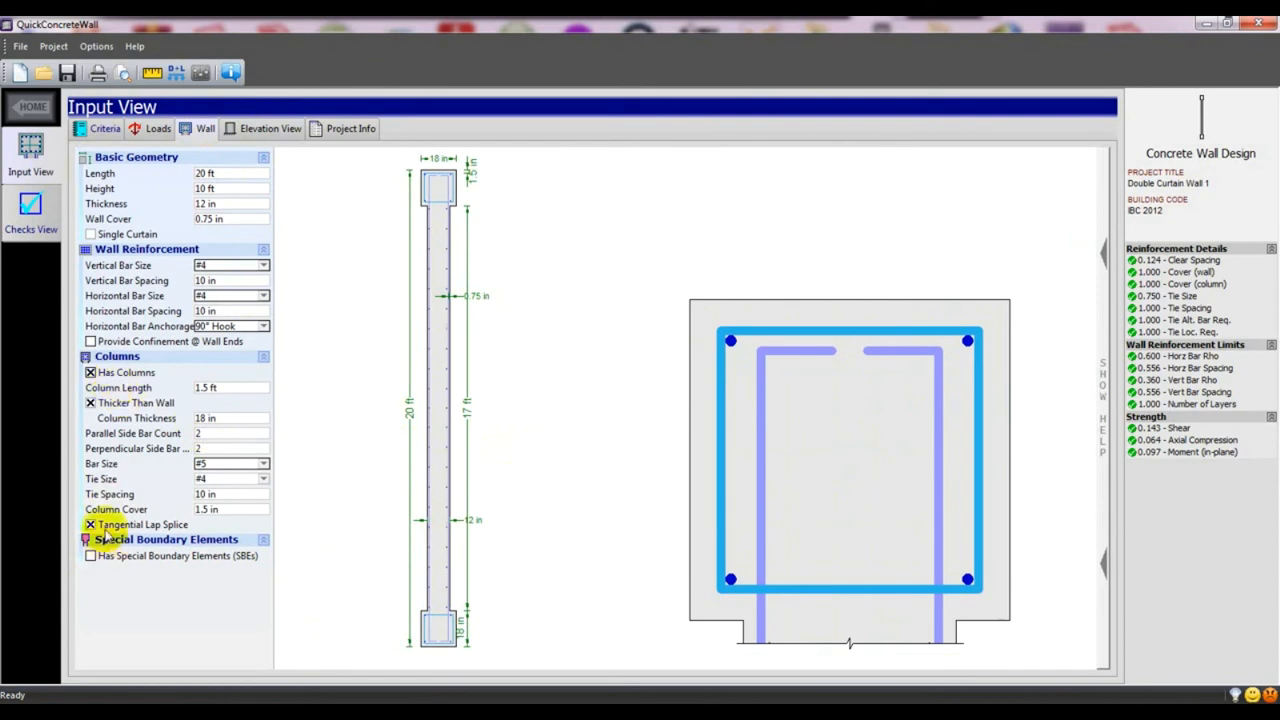
click(257, 132)
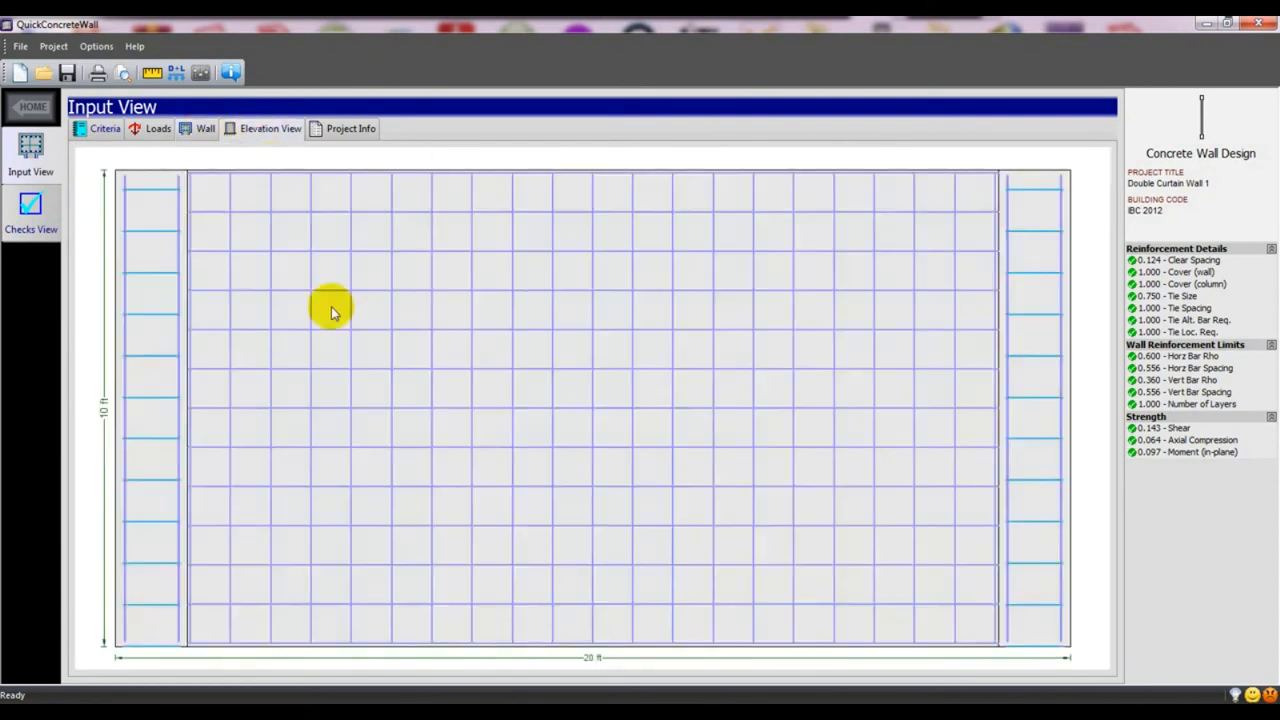
click(203, 129)
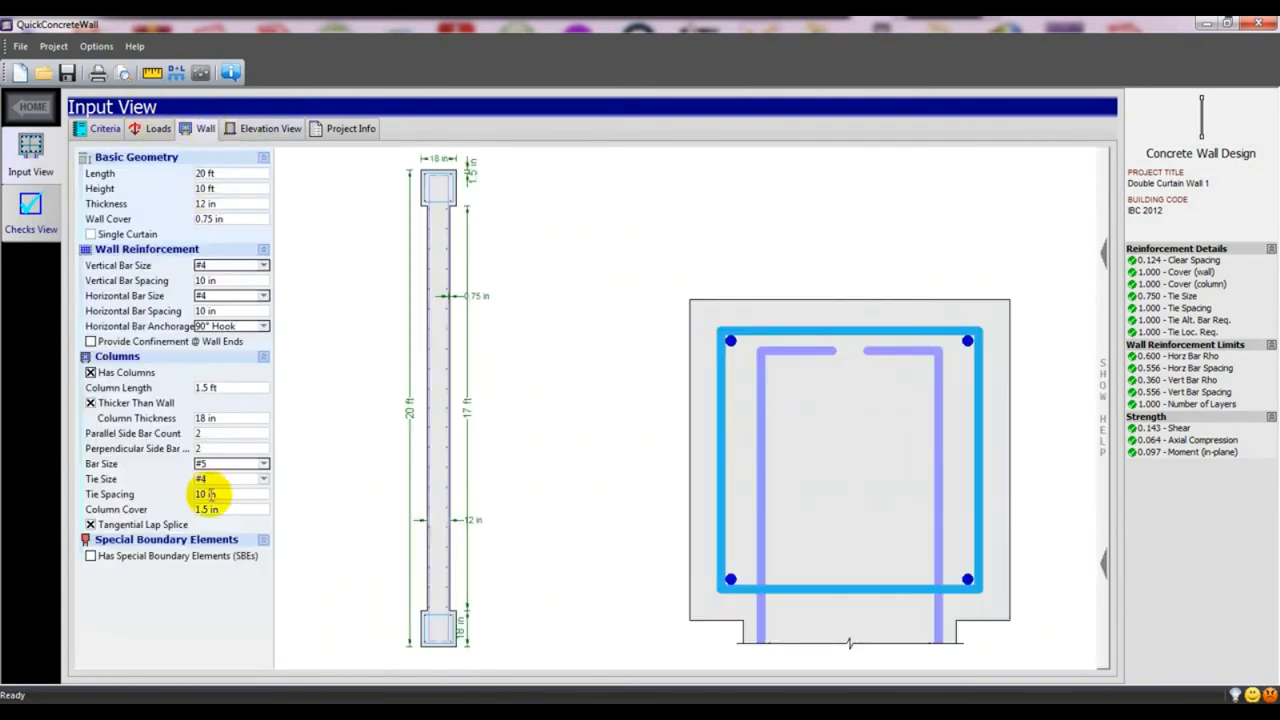
click(90, 555)
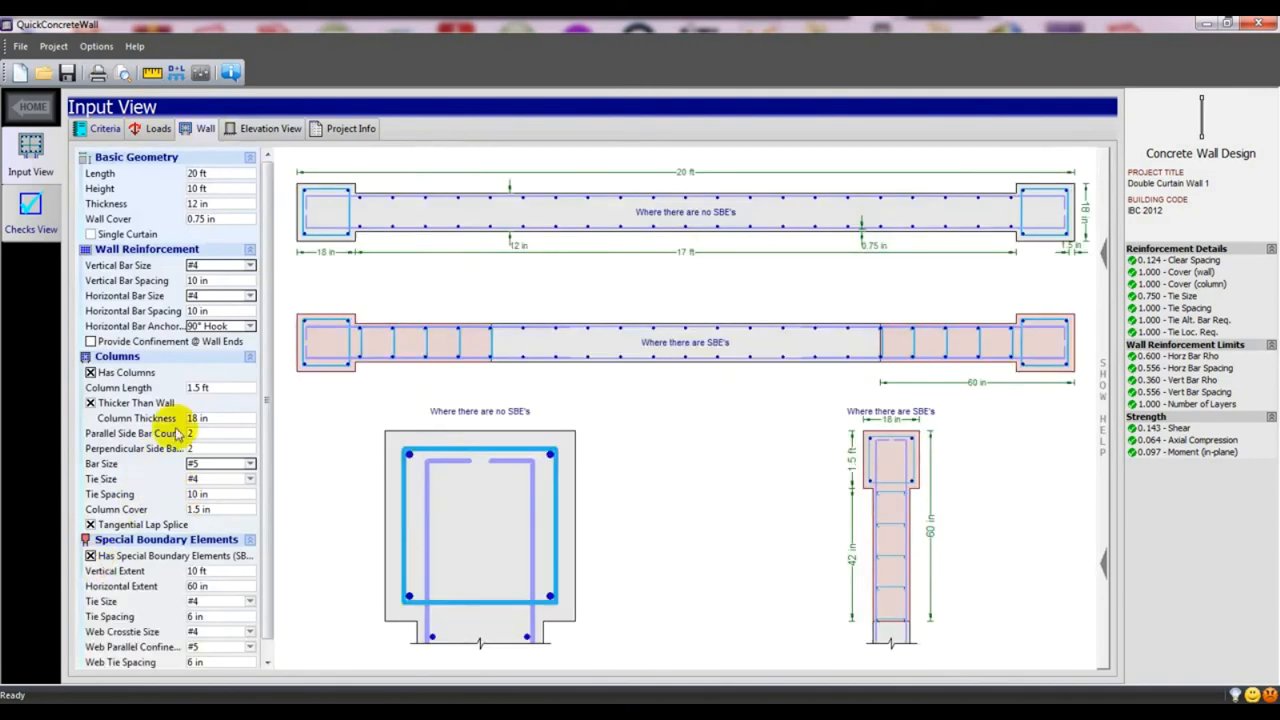
click(256, 130)
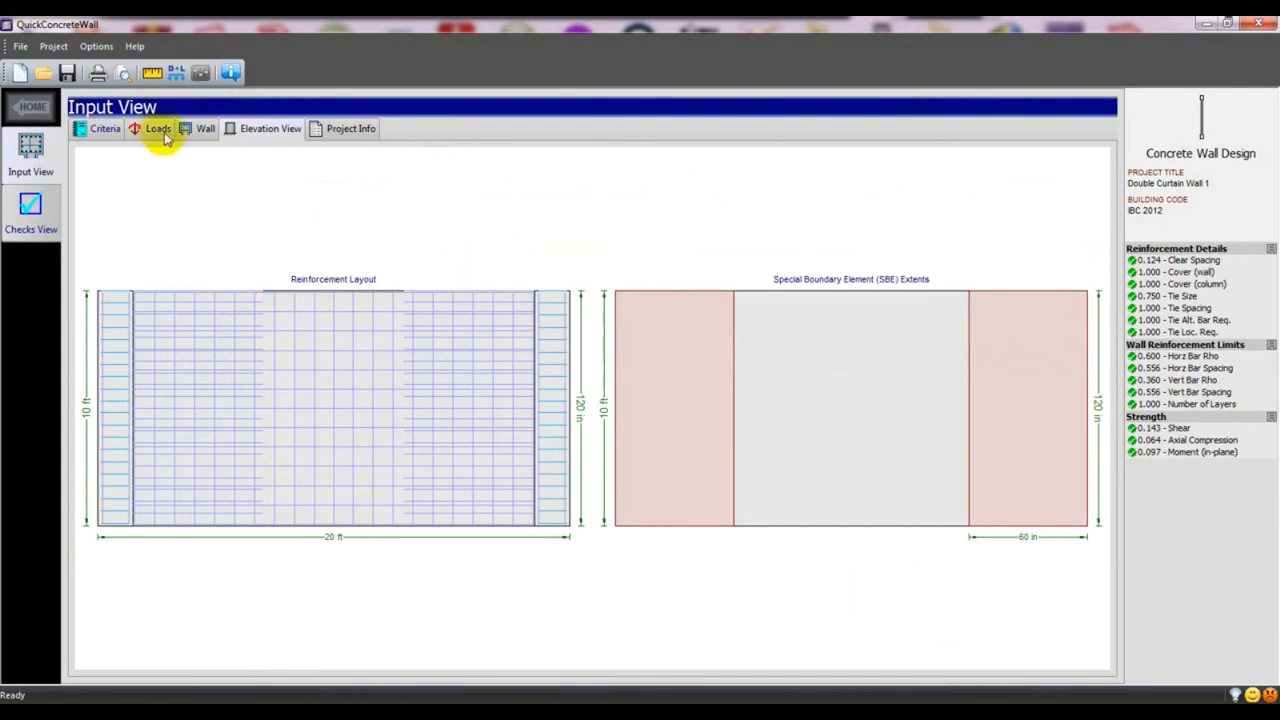
click(204, 129)
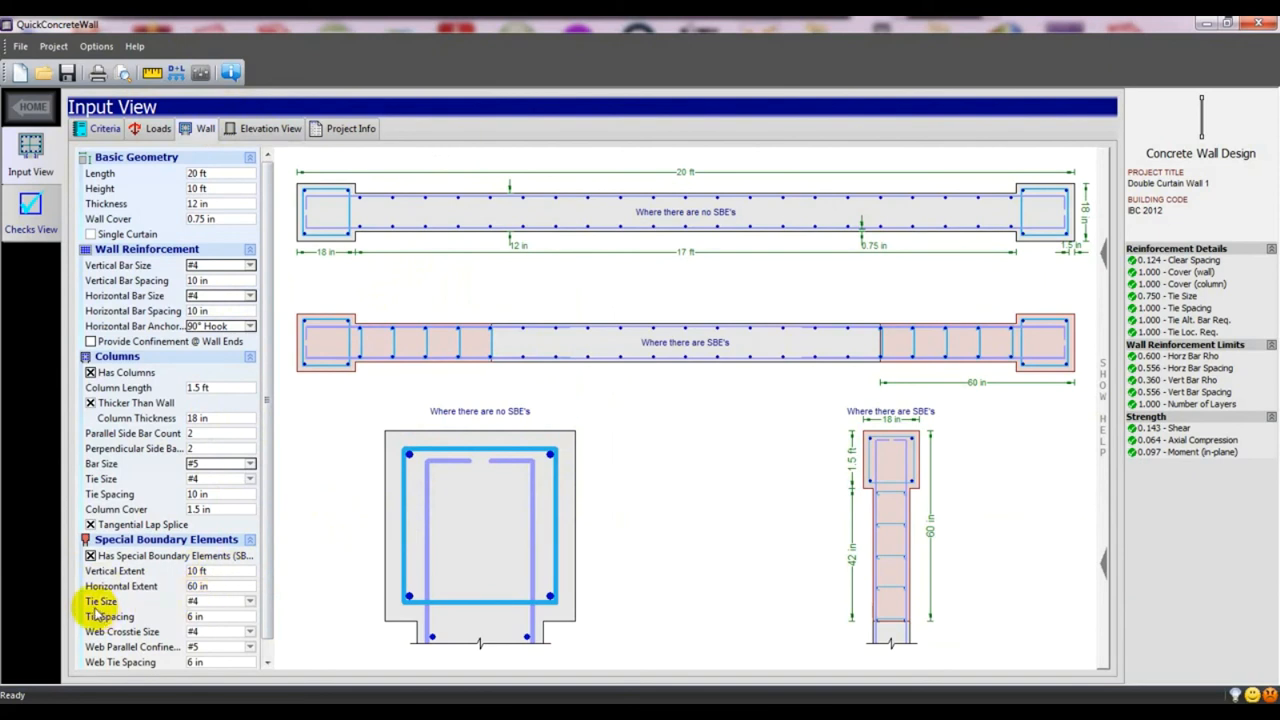
Set the special boundary element ties to #3, the web crossties to #4 and the web parallel confinement to #4.
click(243, 601)
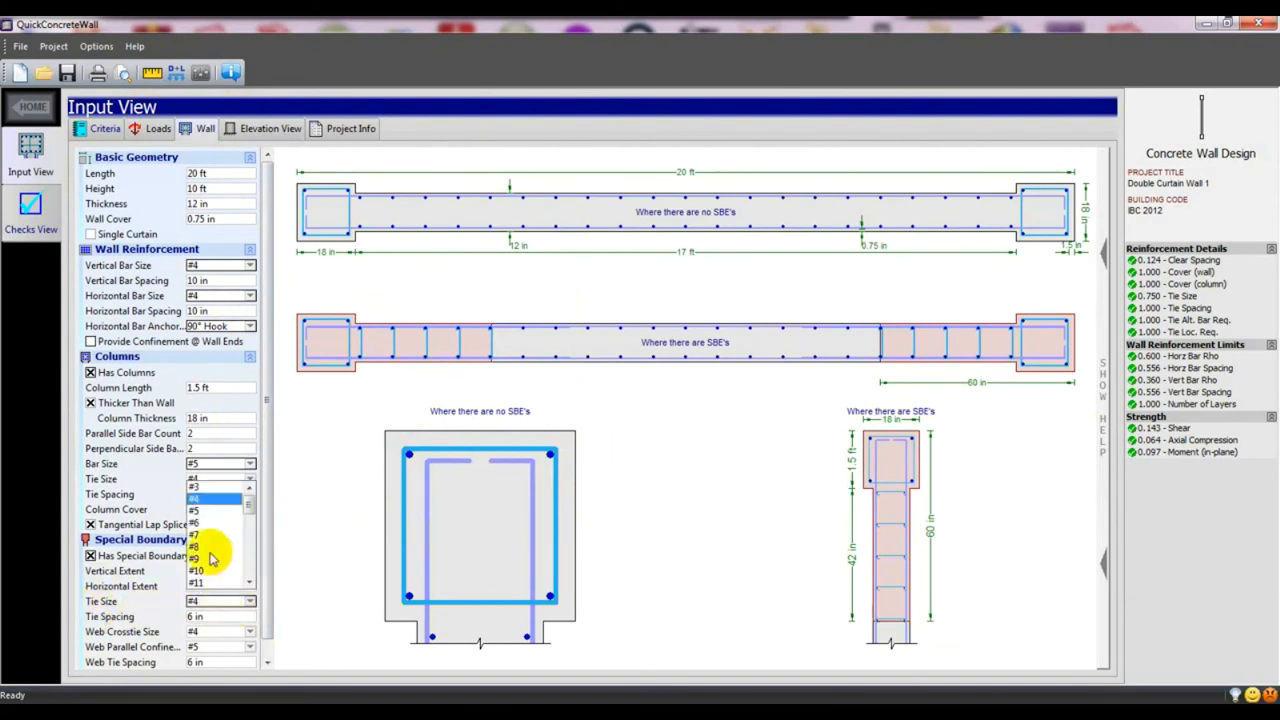
click(200, 487)
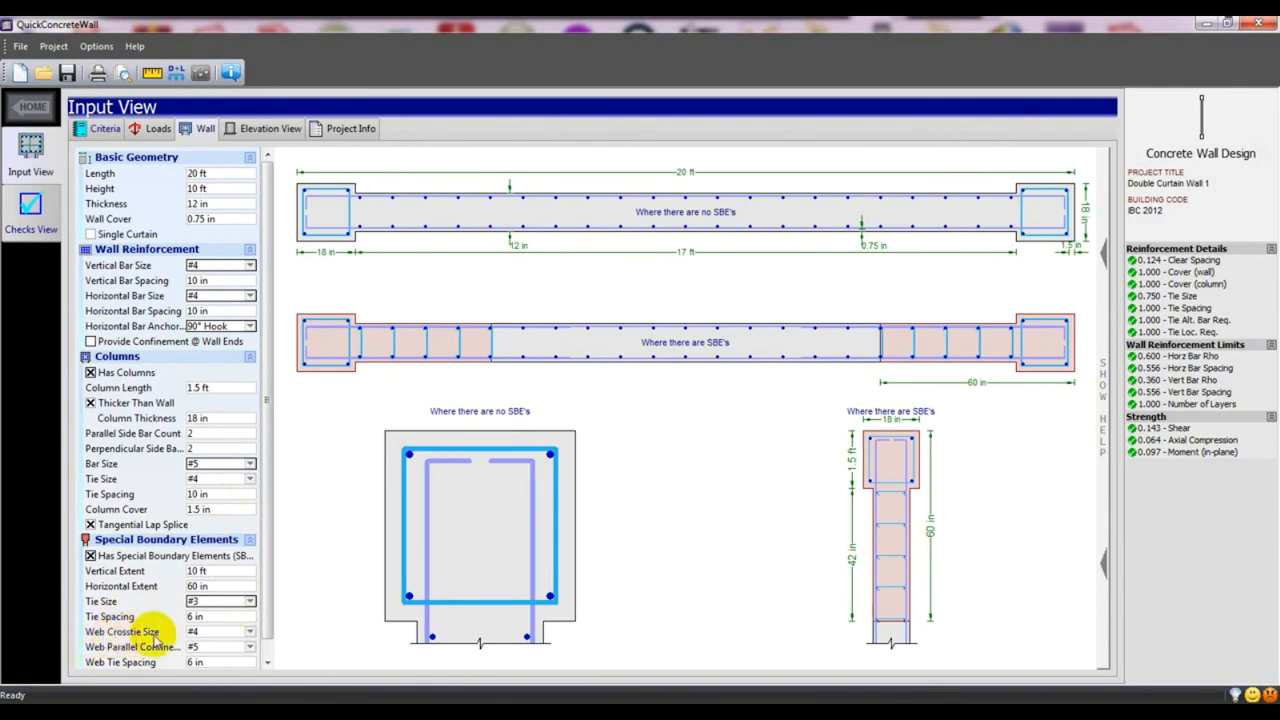
click(205, 632)
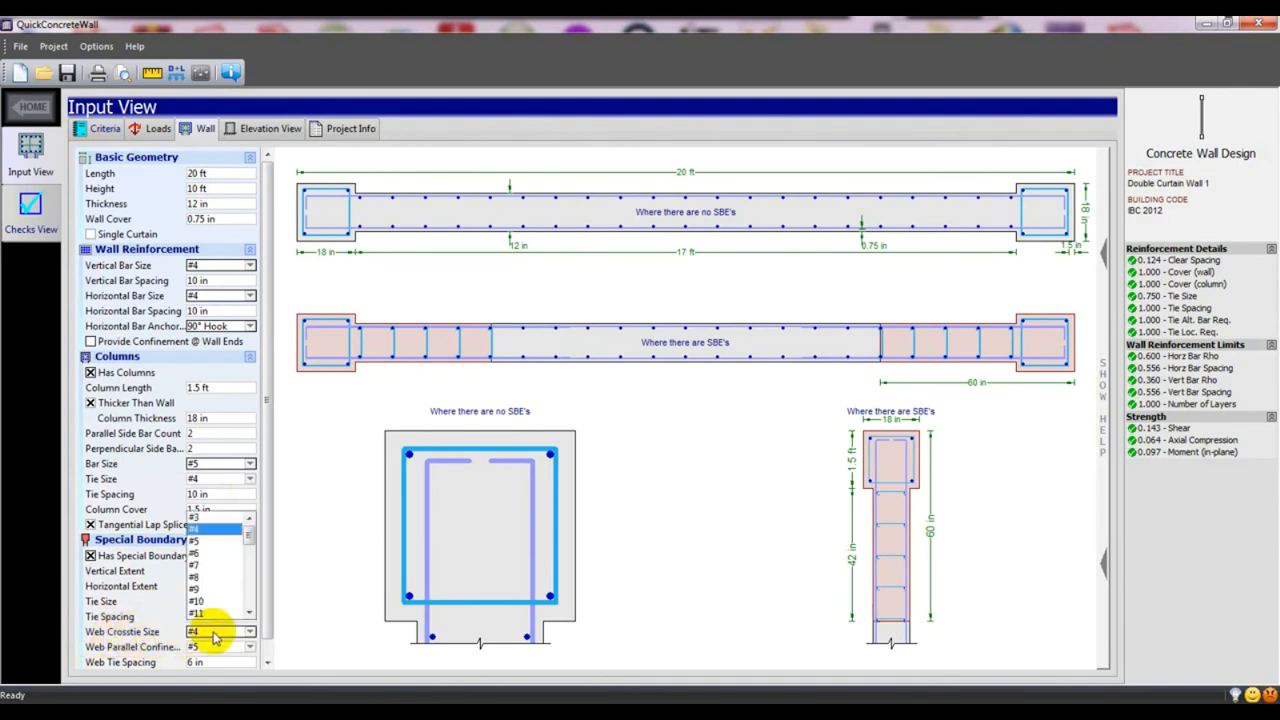
click(200, 528)
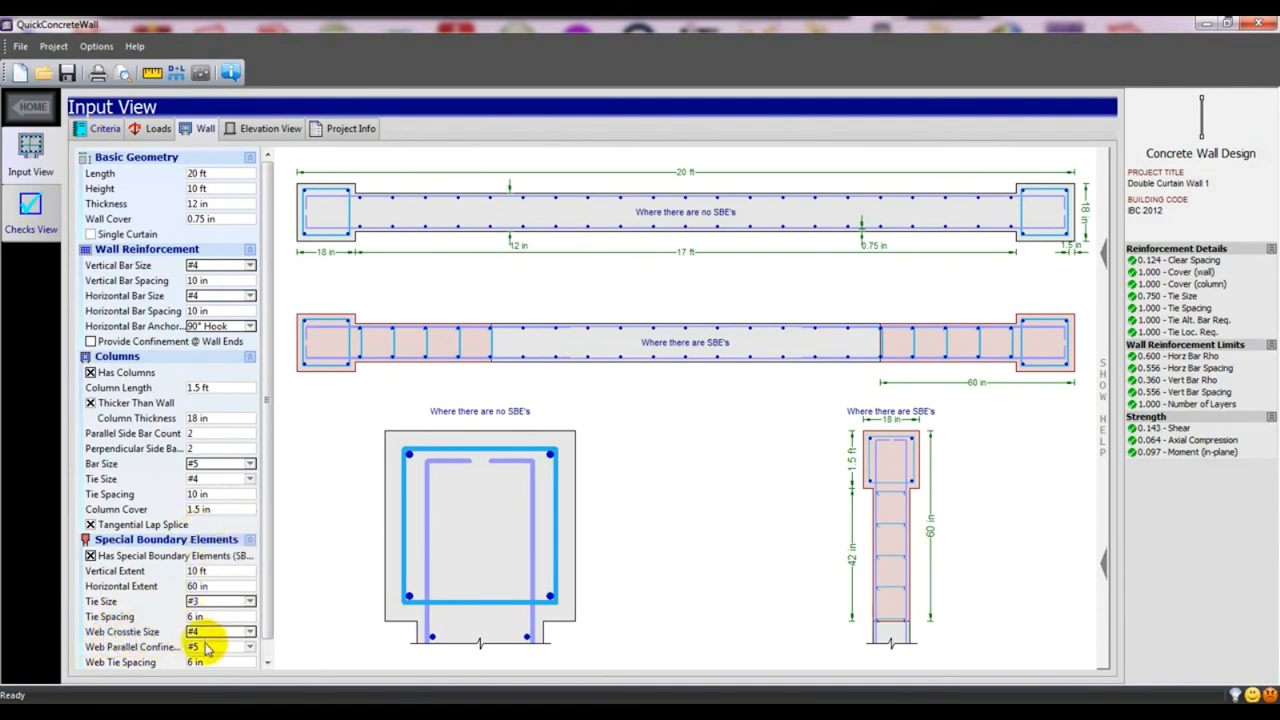
click(205, 647)
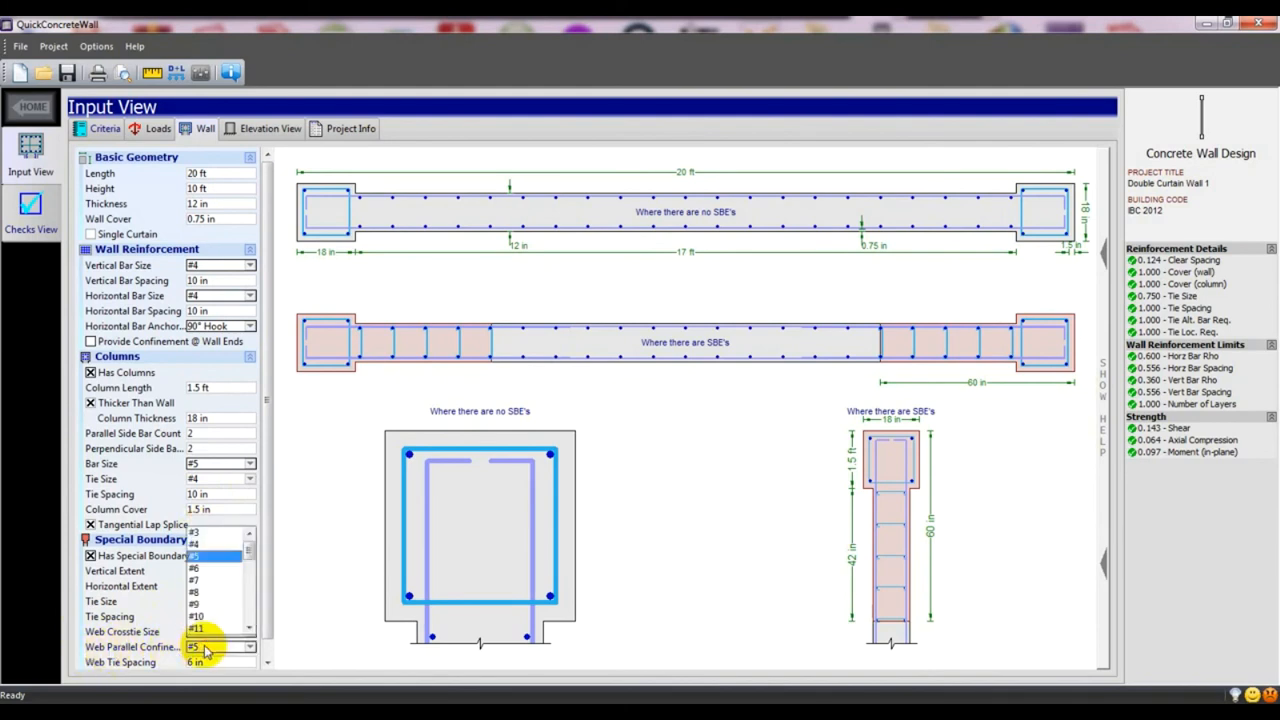
click(205, 548)
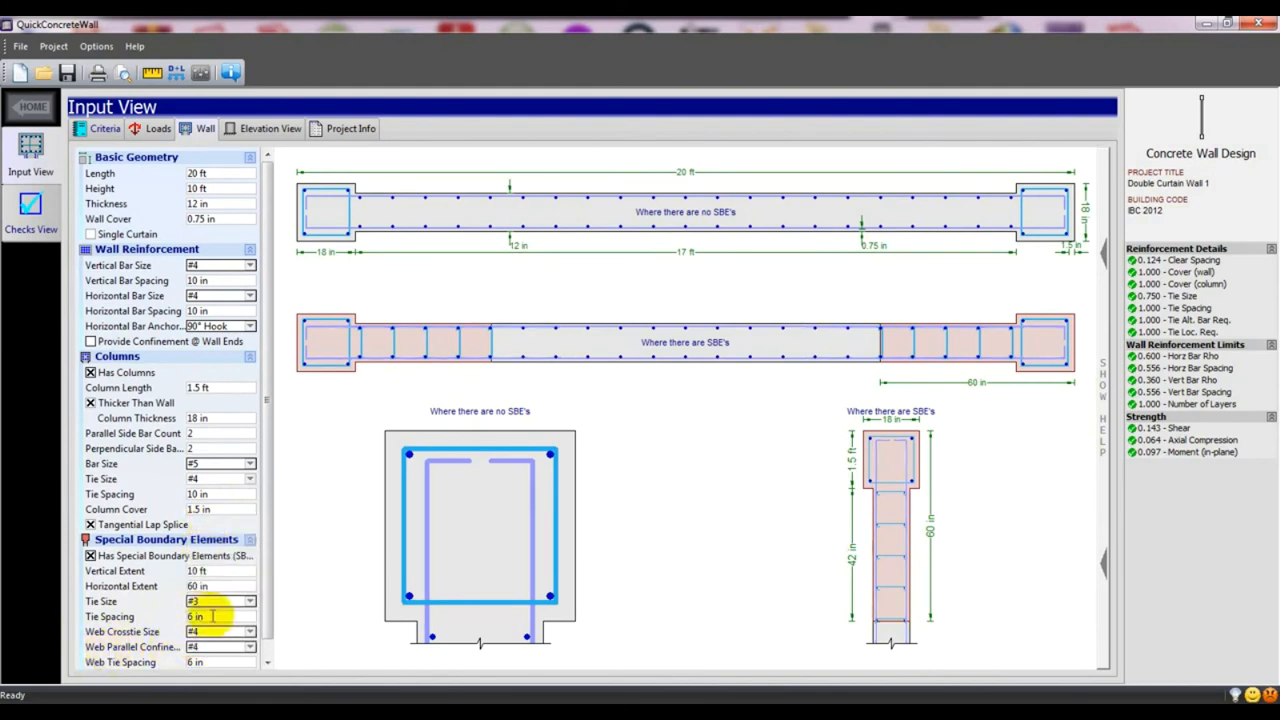
scroll(267, 563, down, 1)
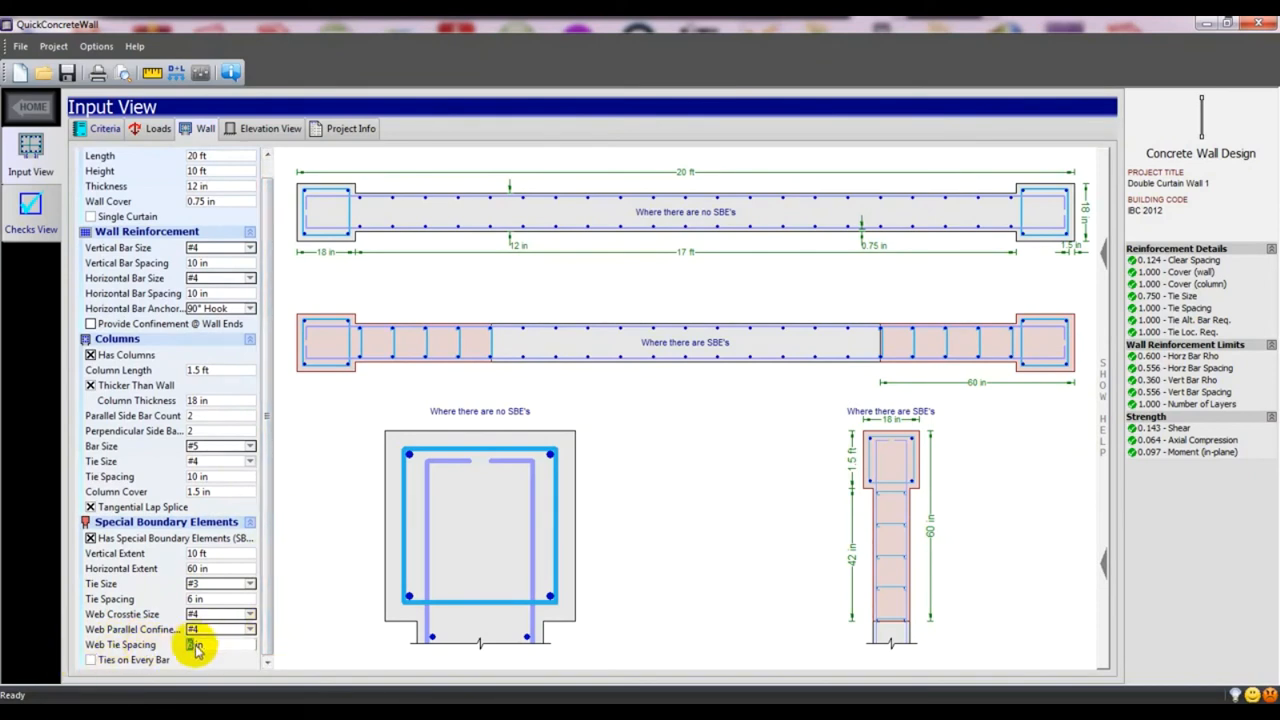
click(394, 581)
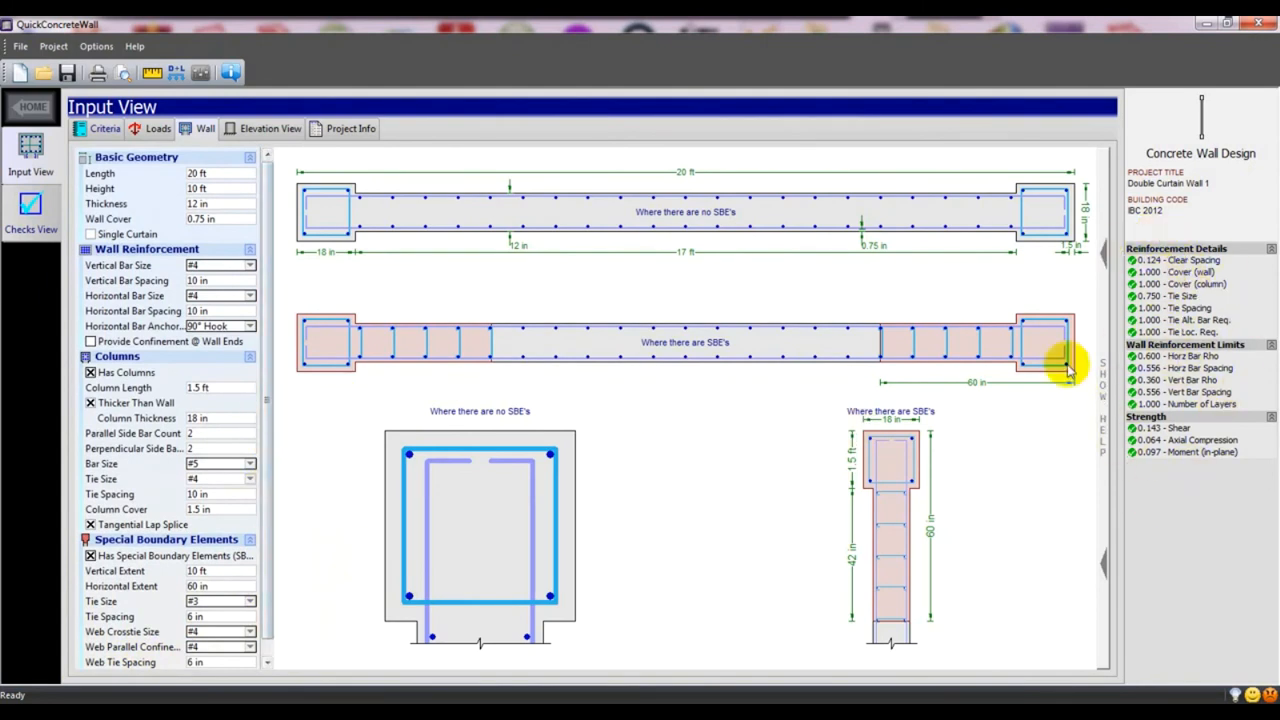
Try wall thicknesses of 10 in, 8 in and 6 in, and settle on a thickness of 7 in.
scroll(266, 388, down, 1)
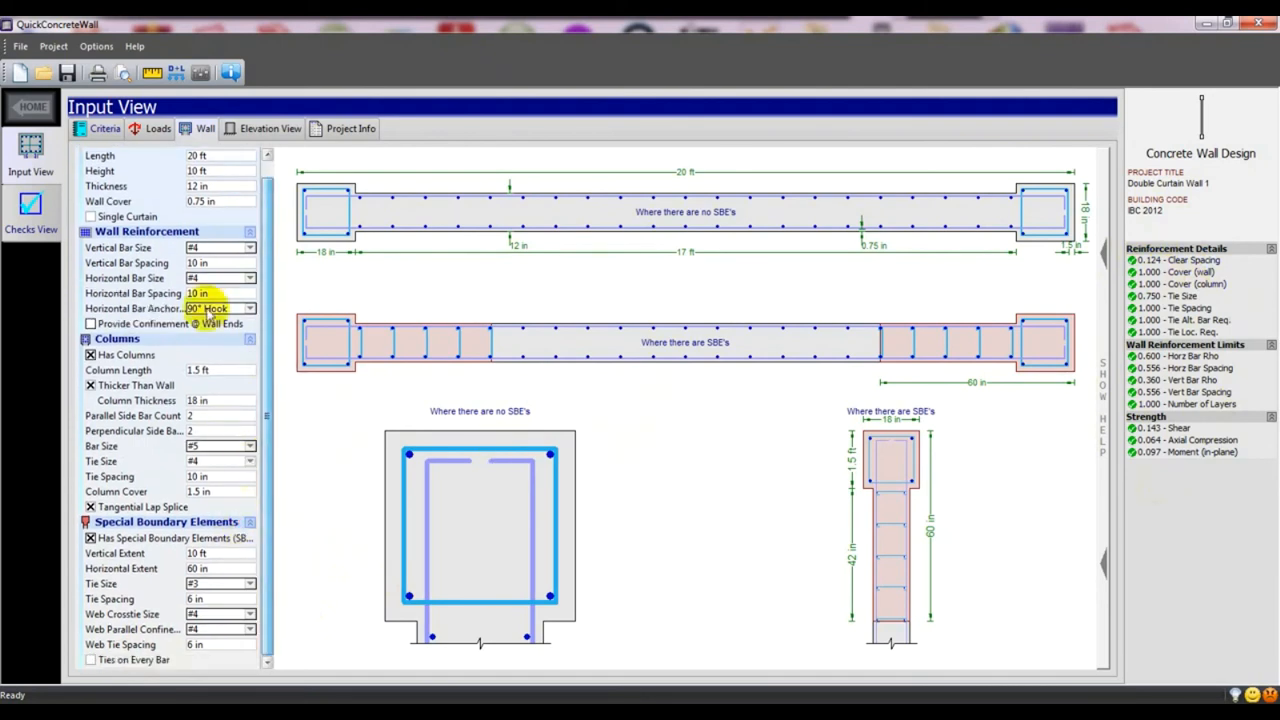
scroll(268, 400, up, 1)
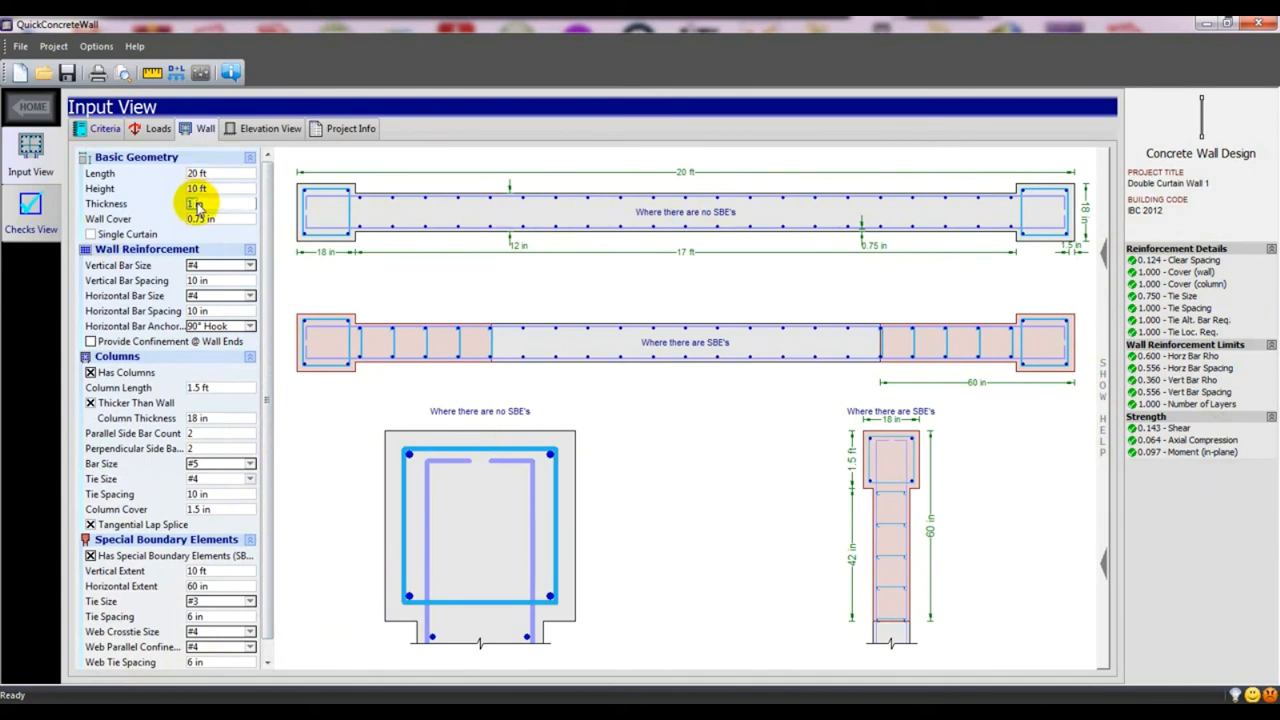
click(350, 289)
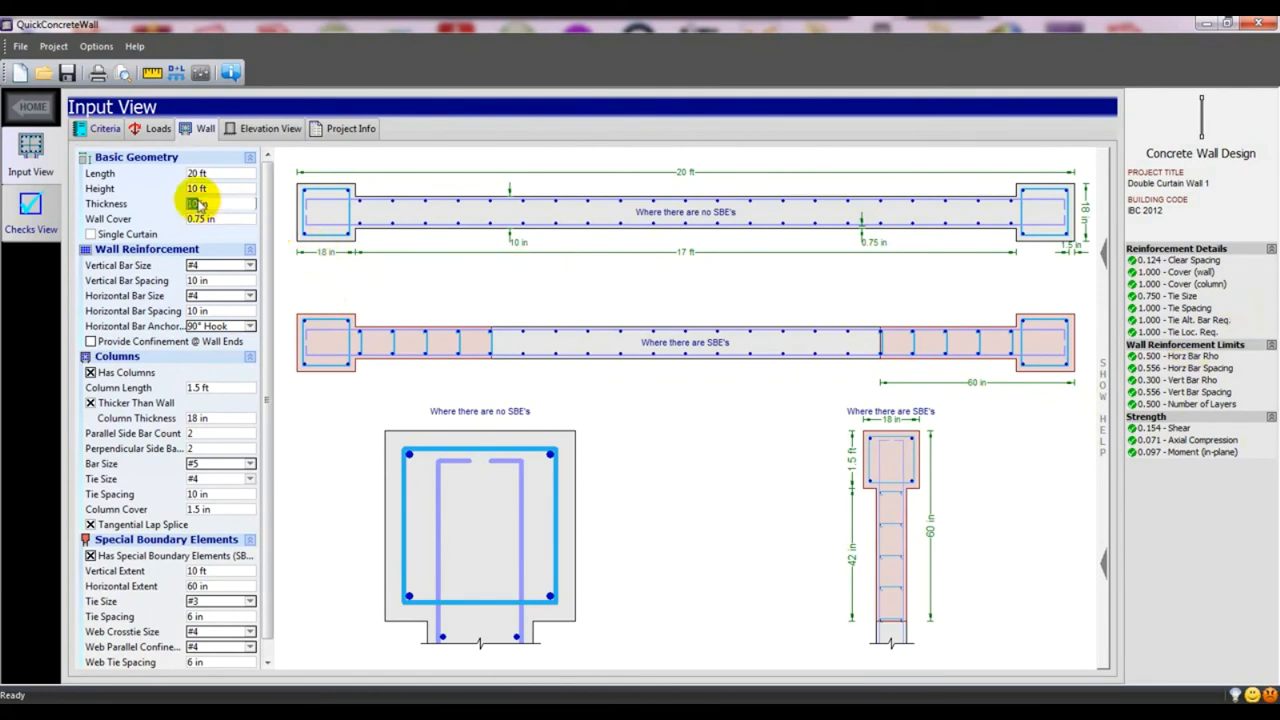
text(8)
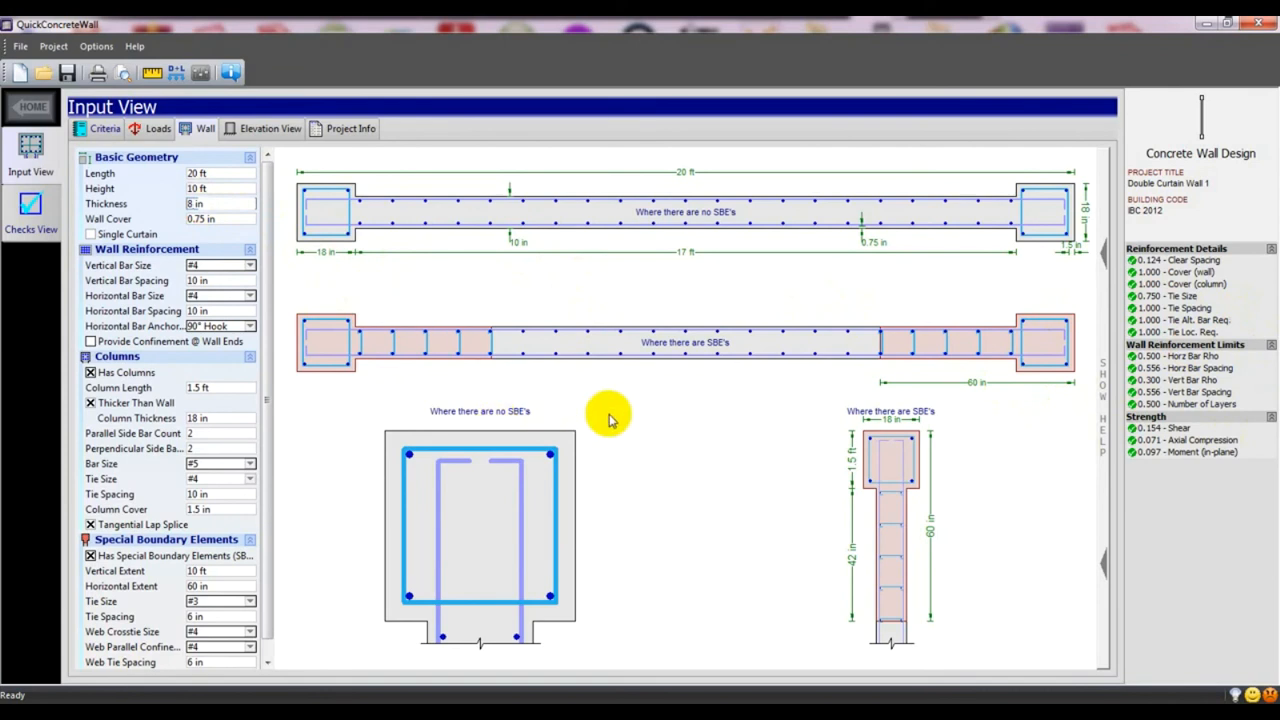
click(560, 406)
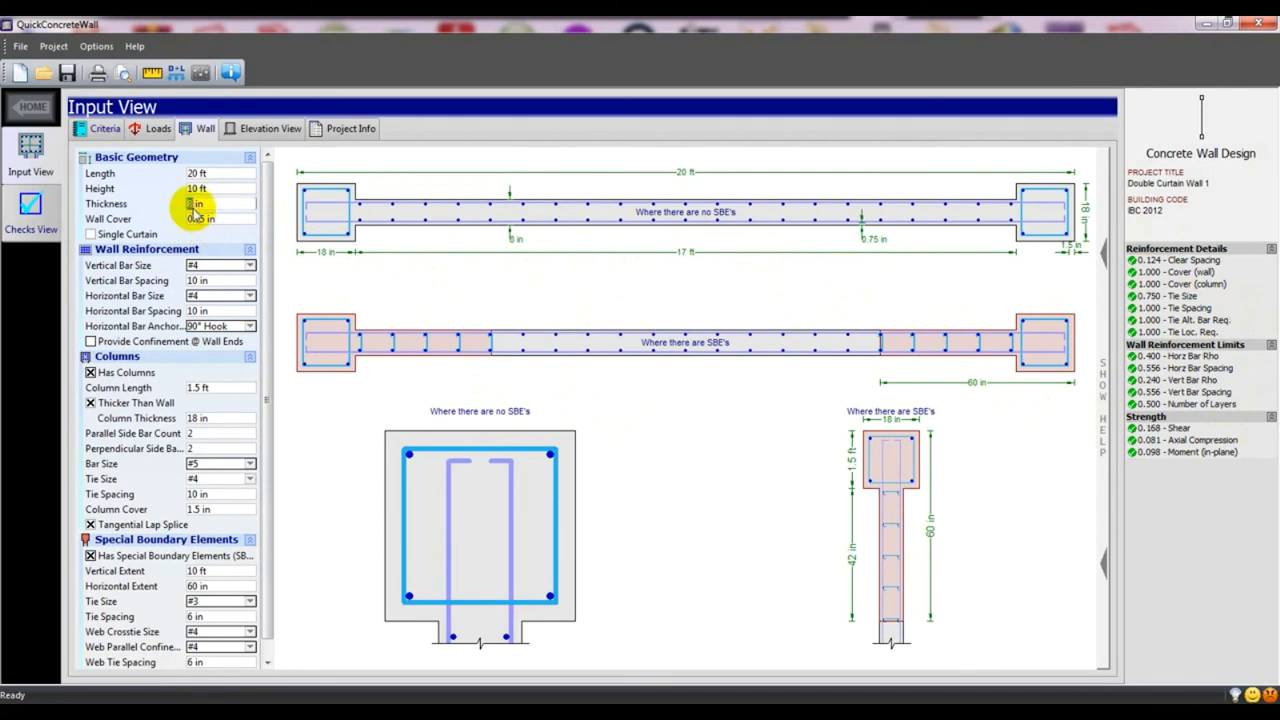
click(500, 267)
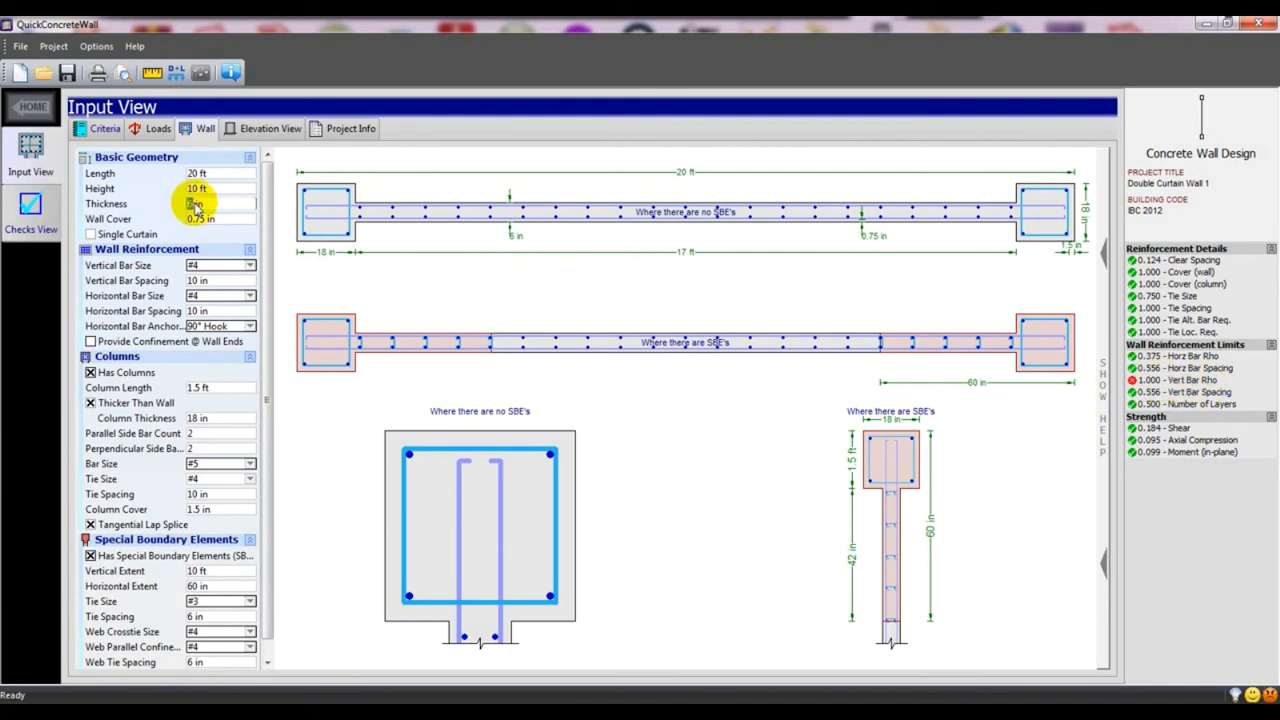
text(7)
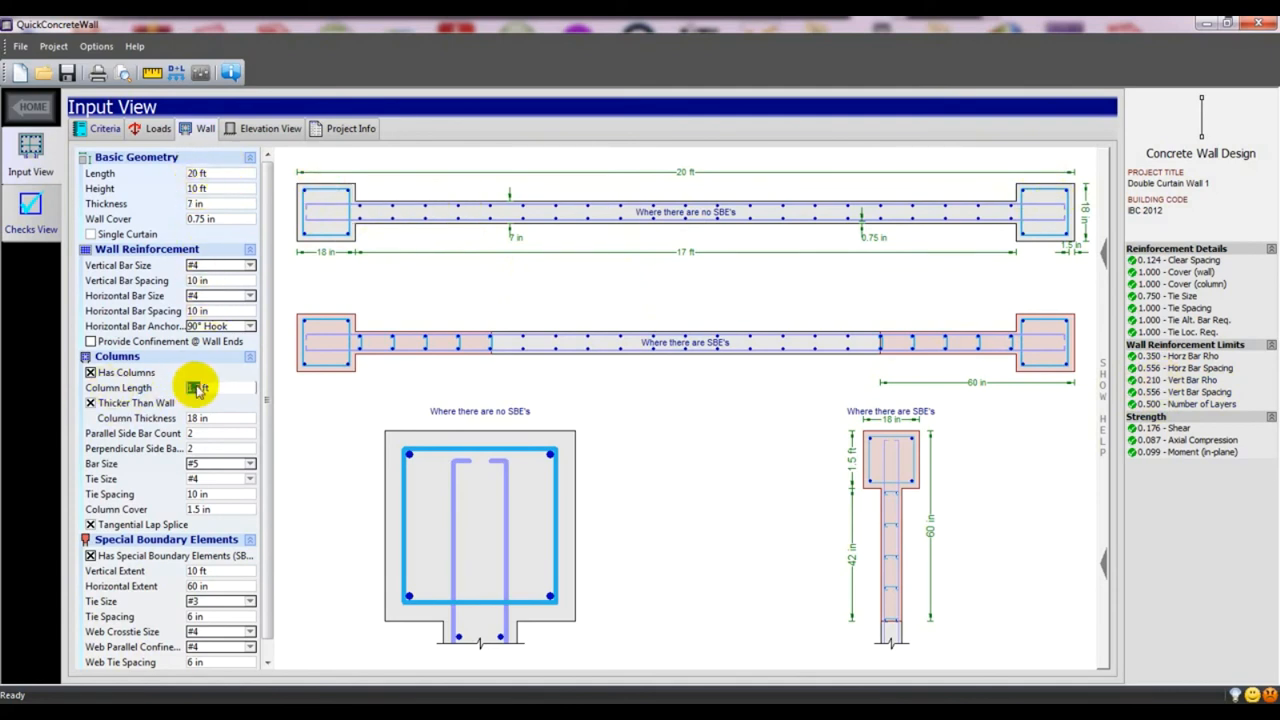
Reduce the end columns to a length of 1 ft and a thickness of 12 in.
click(197, 418)
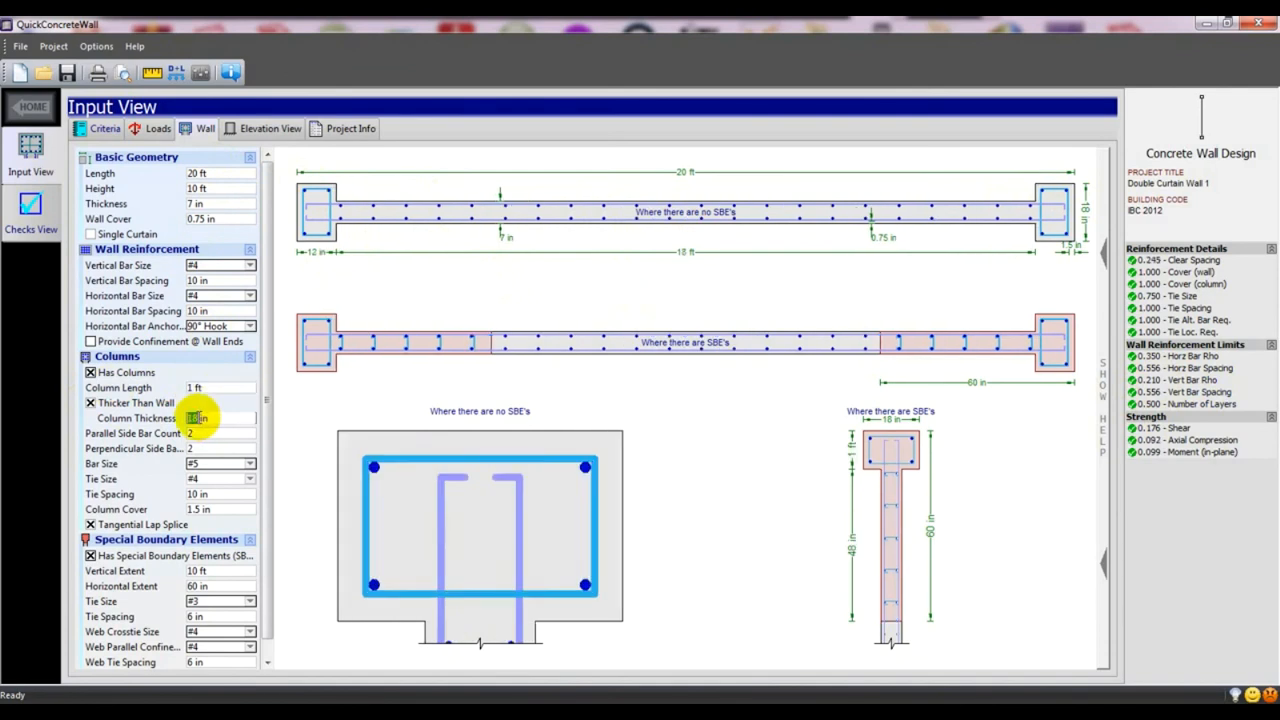
text(1)
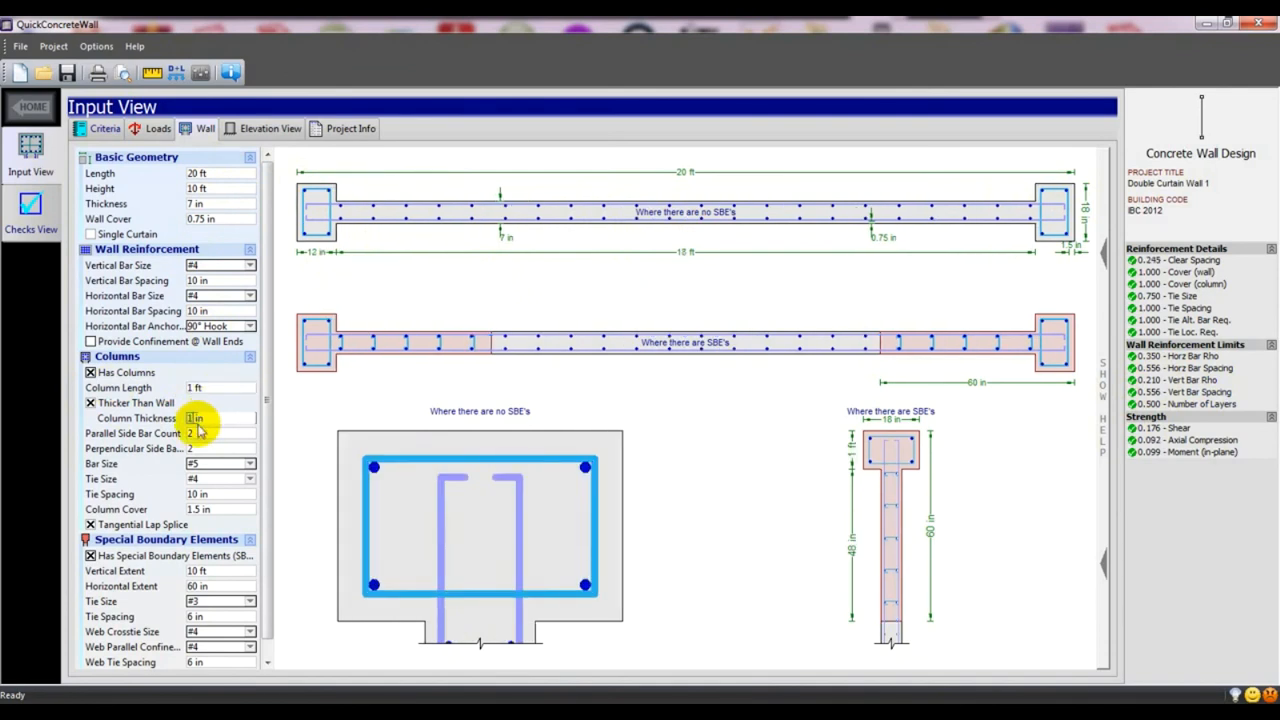
text(2)
click(330, 420)
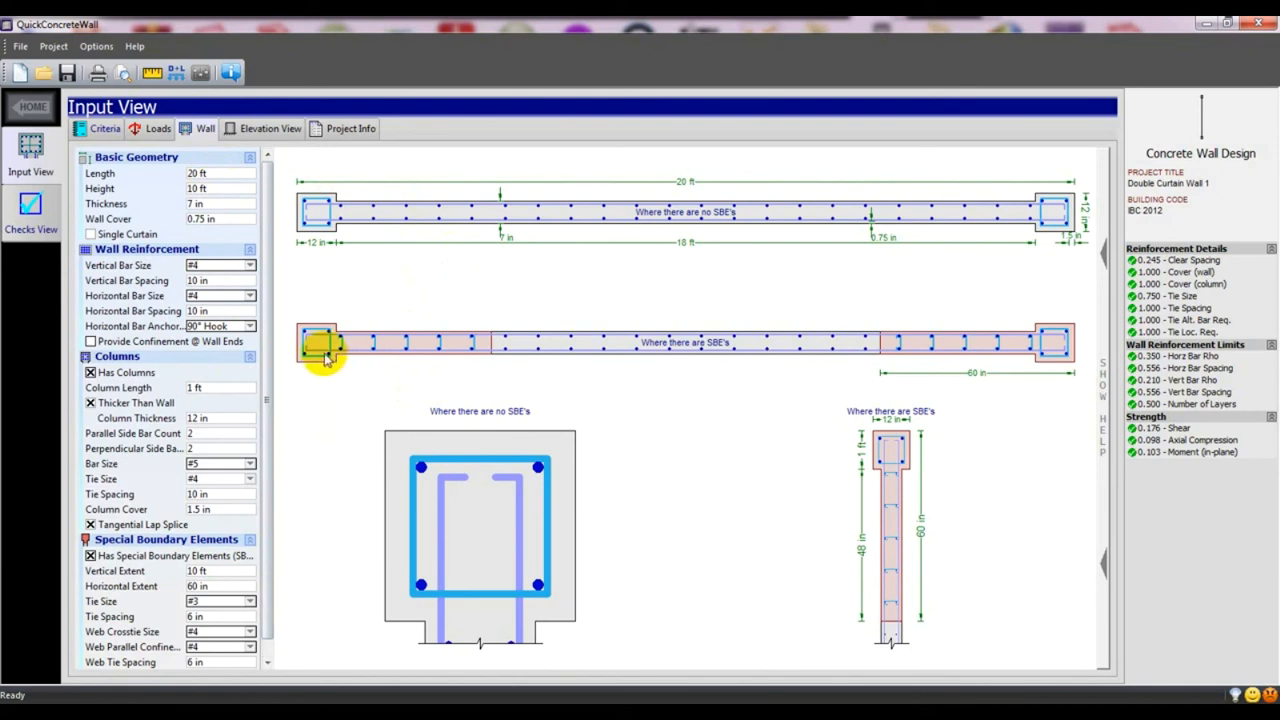
Set the column reinforcement to #4 bars with #3 ties spaced at 8 in.
click(212, 465)
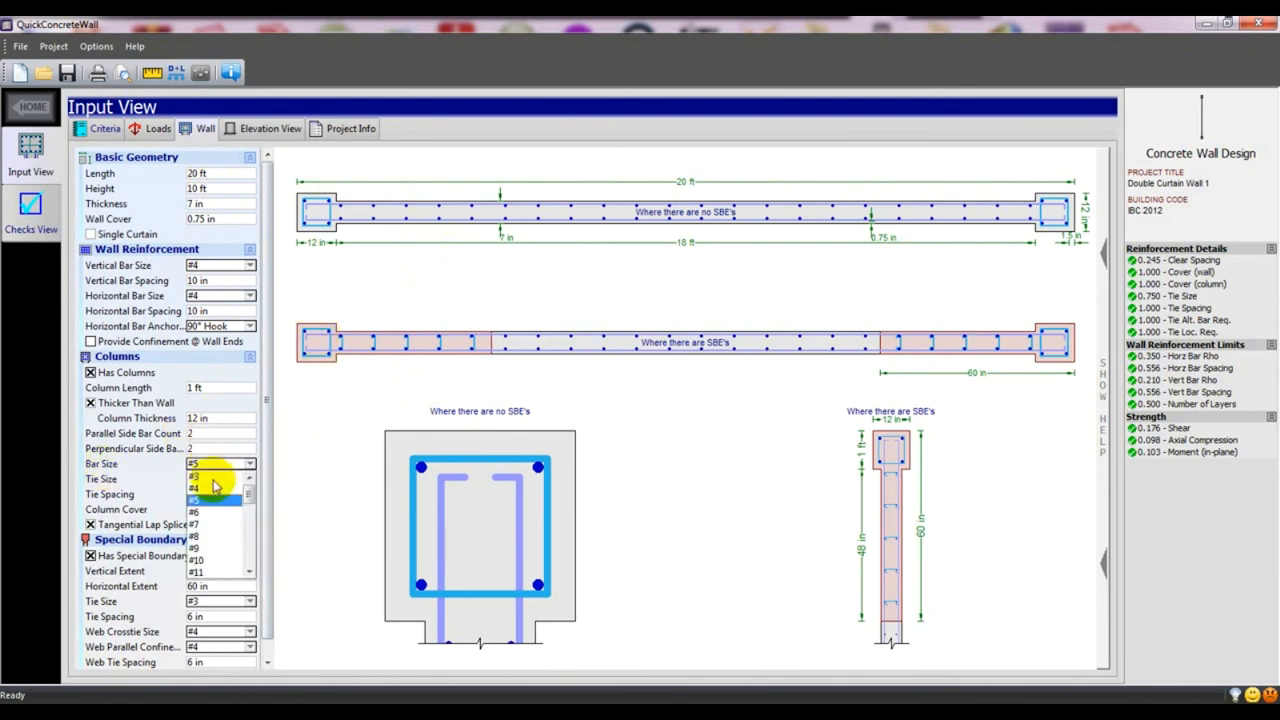
click(210, 488)
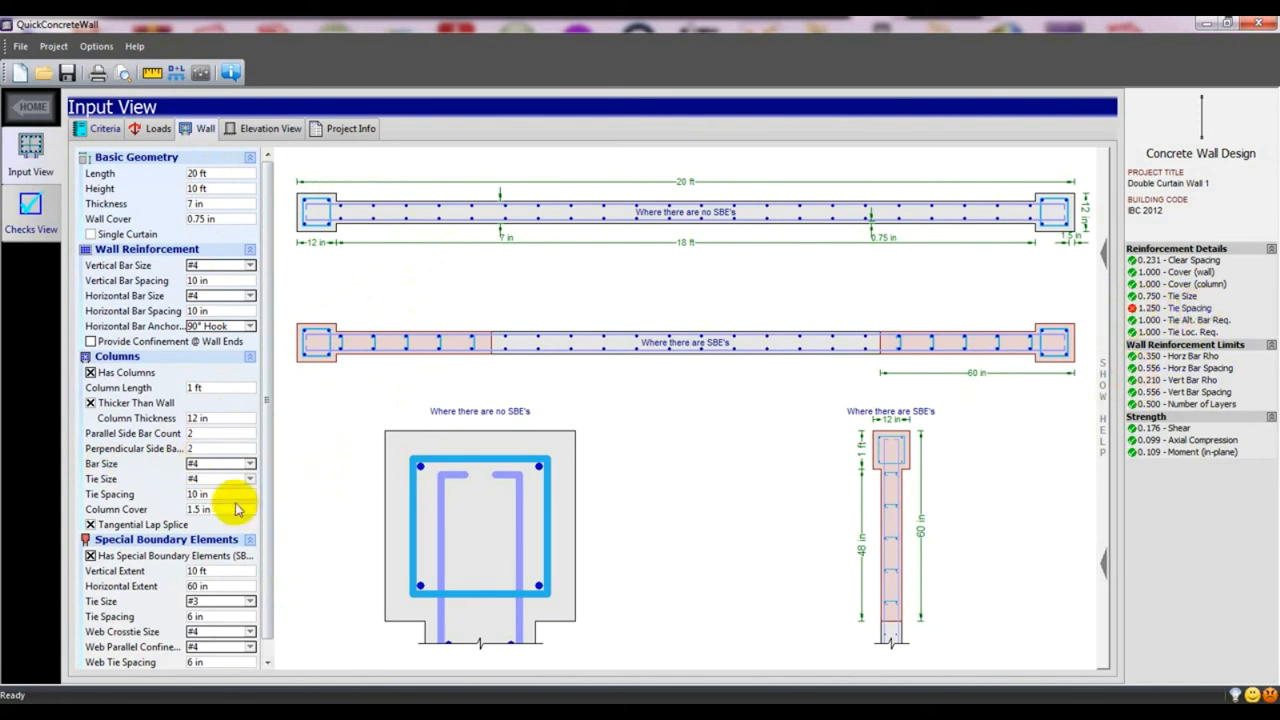
click(211, 481)
click(211, 491)
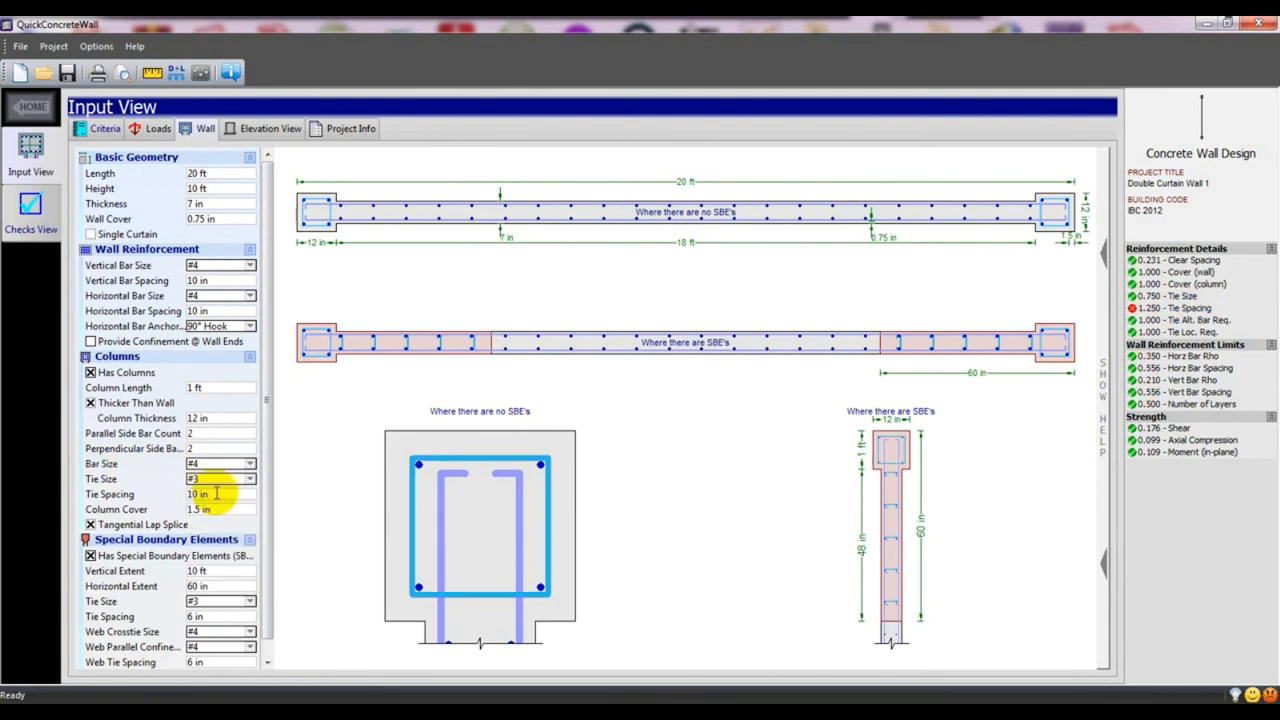
double_click(199, 495)
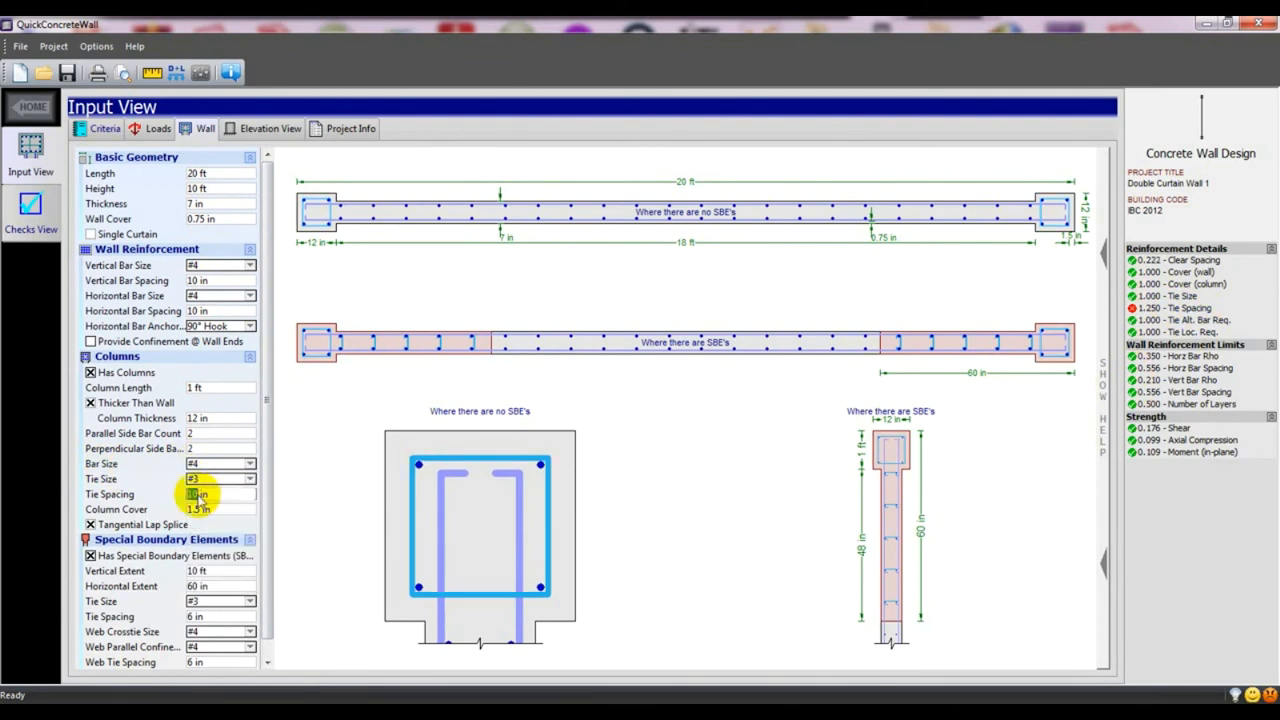
text(8)
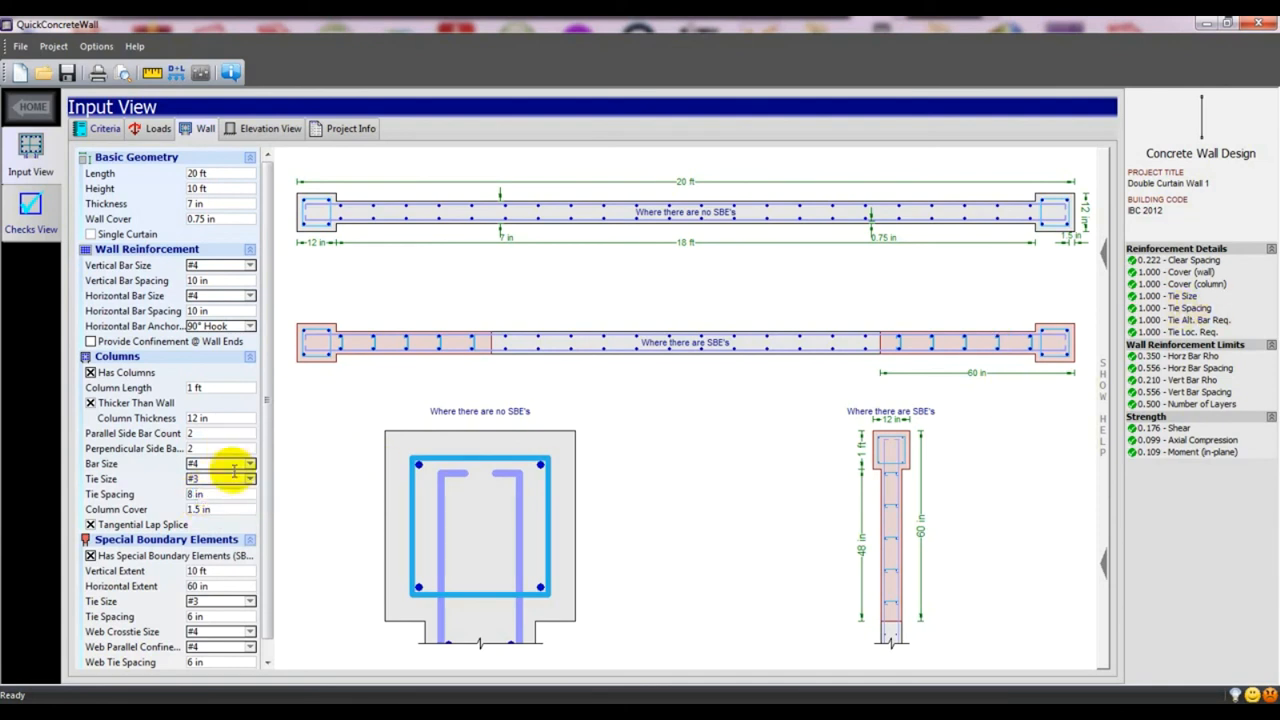
scroll(268, 470, down, 1)
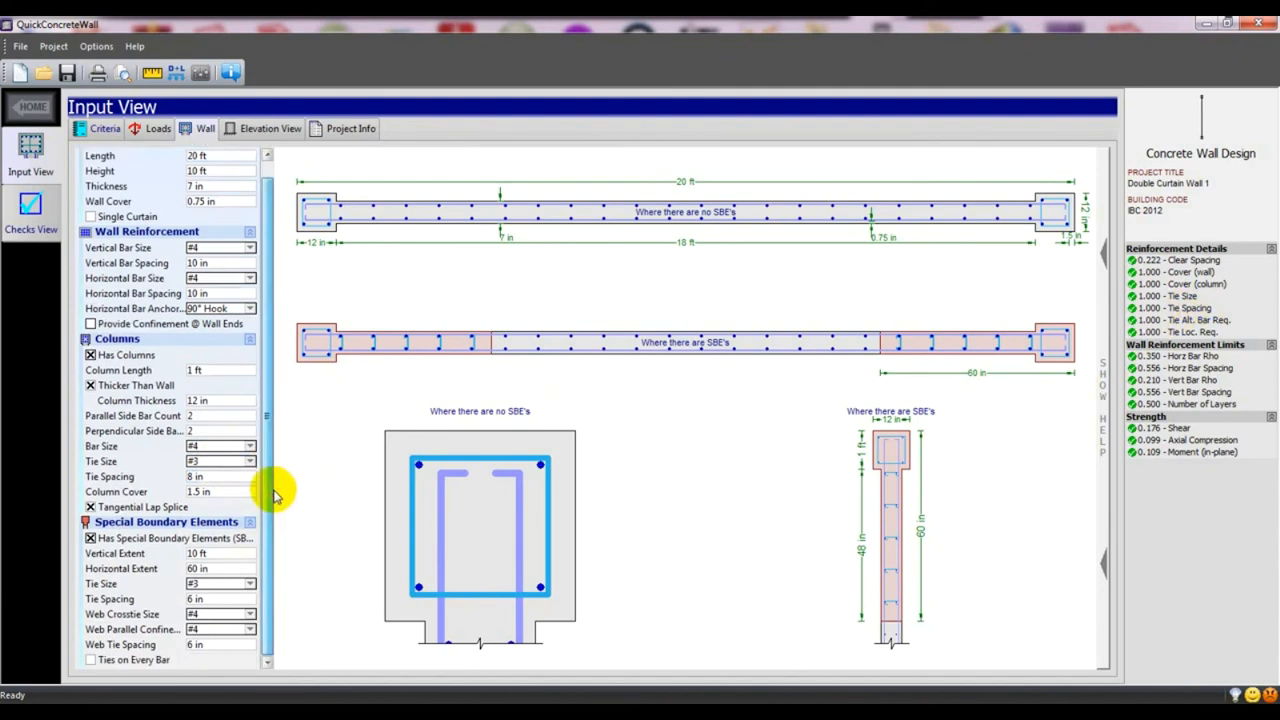
scroll(271, 414, up, 1)
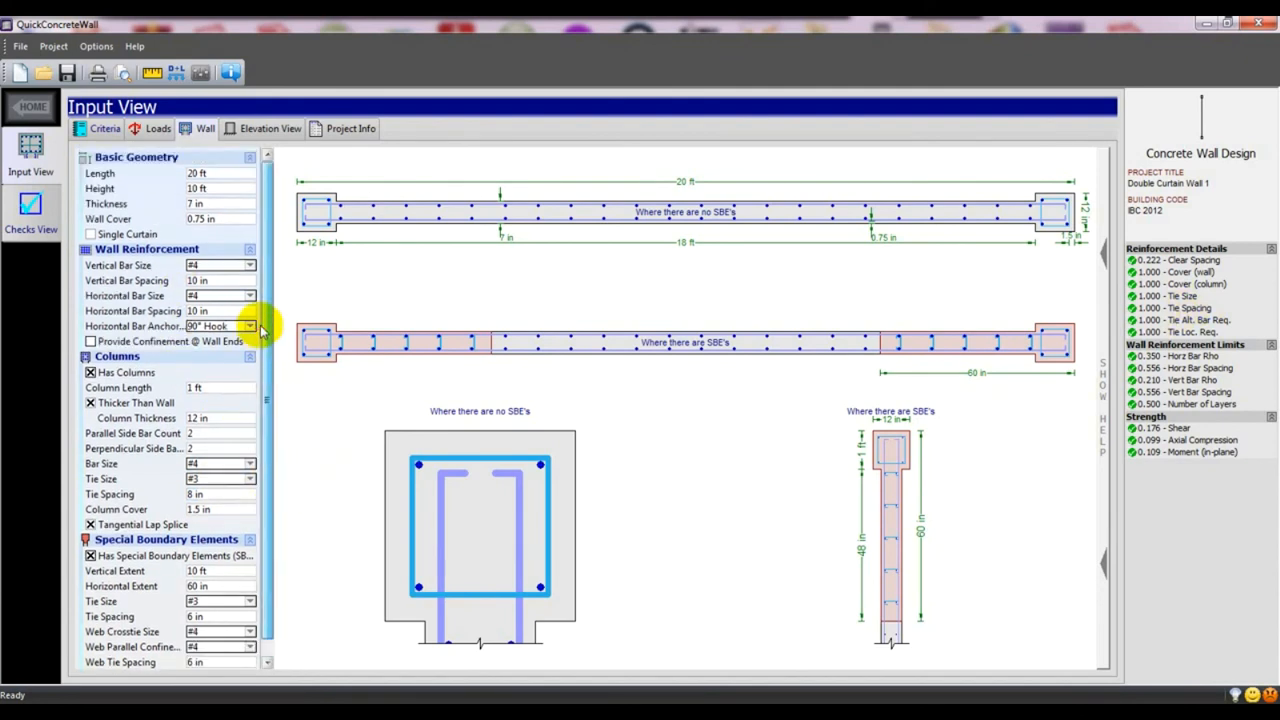